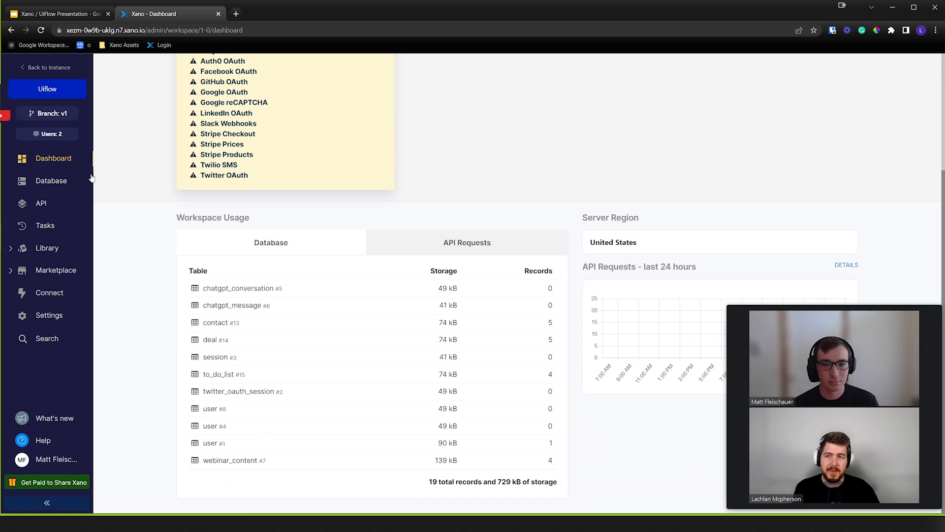
- Open the deal table in the workspace database and examine its records across all columns
left_click(55, 183)
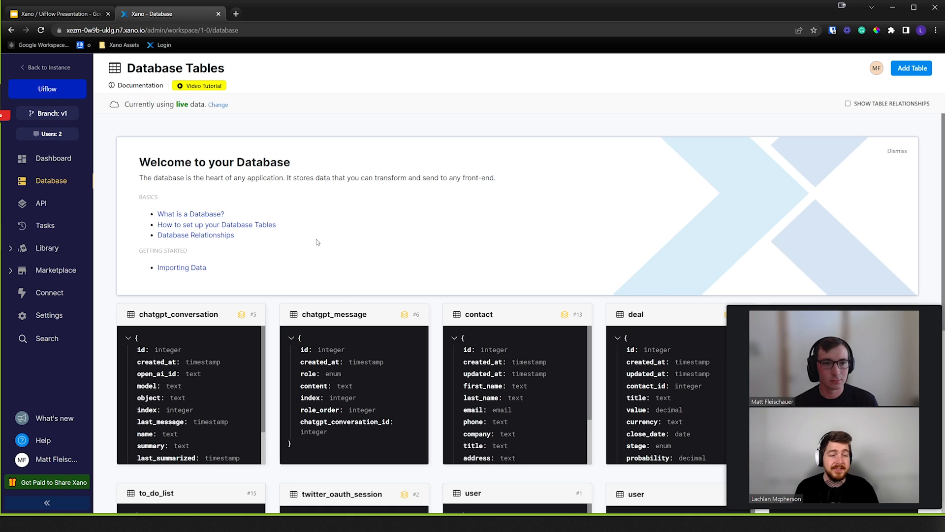
scroll(475, 252, "down", 3)
scroll(497, 248, "up", 1)
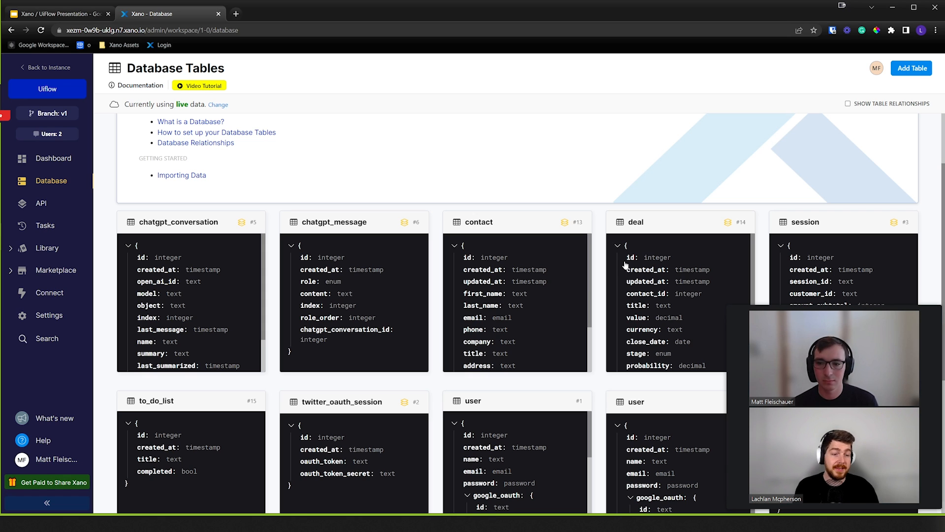
left_click(648, 259)
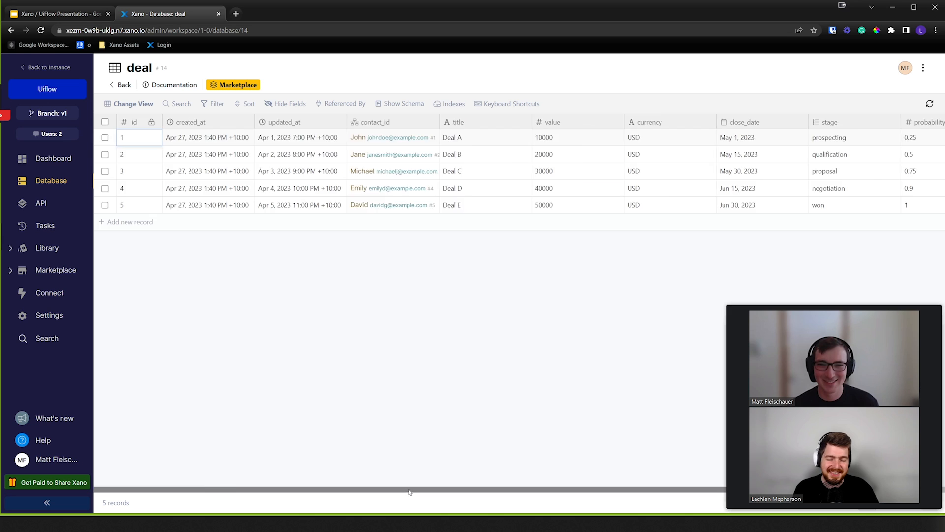
left_click_drag(401, 488, 558, 485)
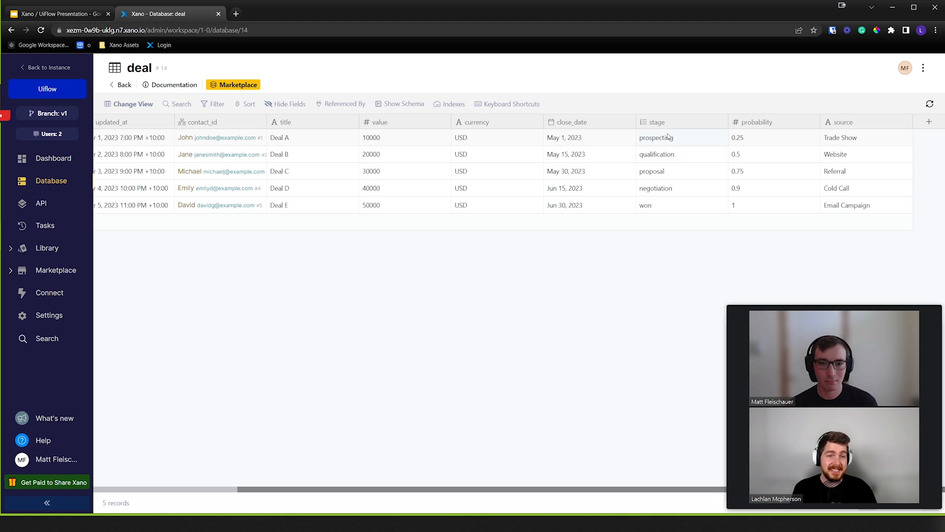
- Examine the field types offered for a new column in the deal table, and close the list without adding one
left_click(931, 123)
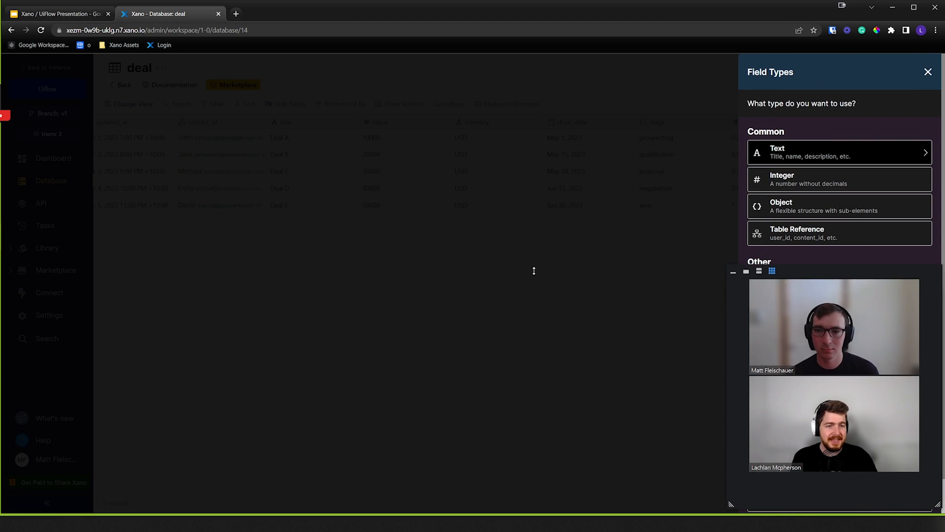
left_click_drag(658, 294, 710, 337)
left_click_drag(812, 331, 531, 320)
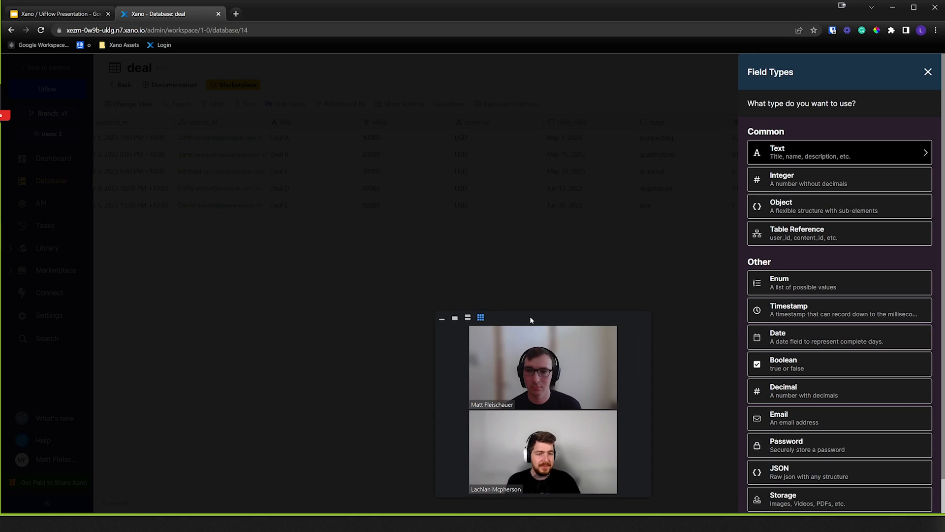
scroll(798, 304, "down", 1)
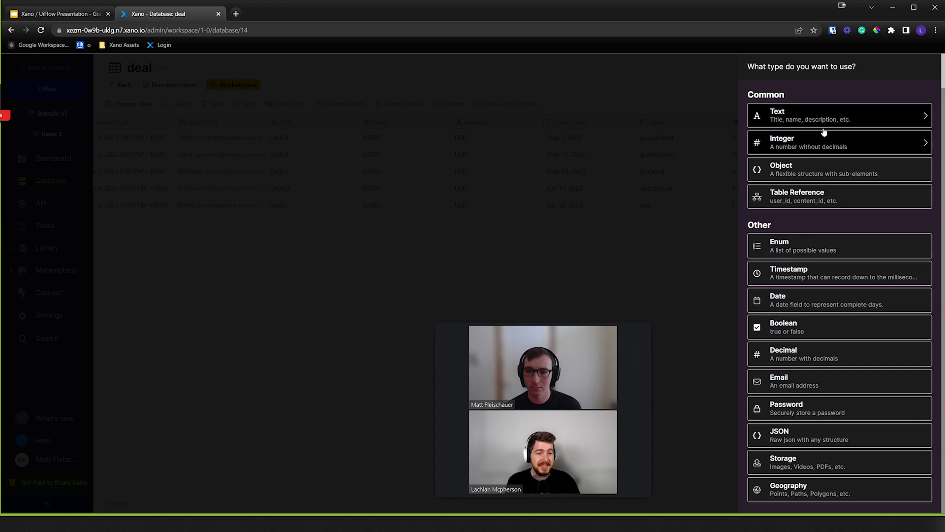
mouse_move(523, 322)
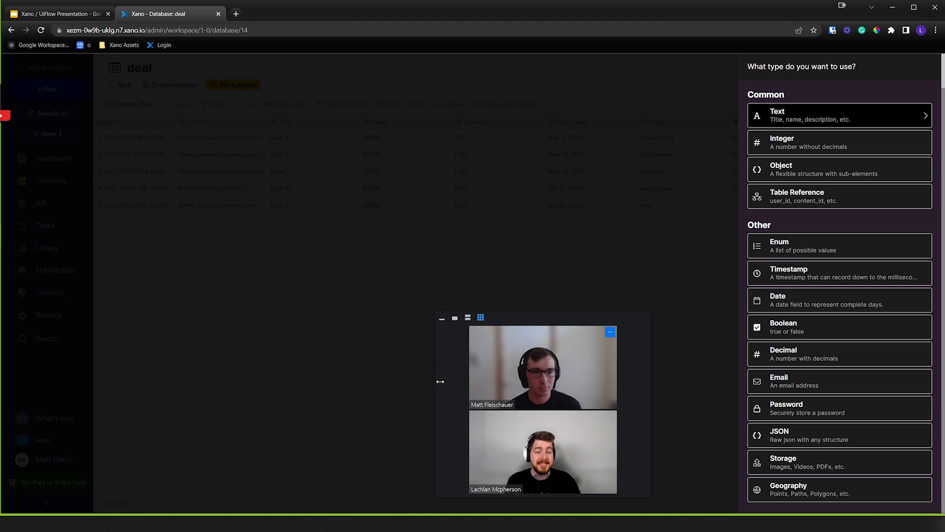
left_click_drag(508, 317, 799, 333)
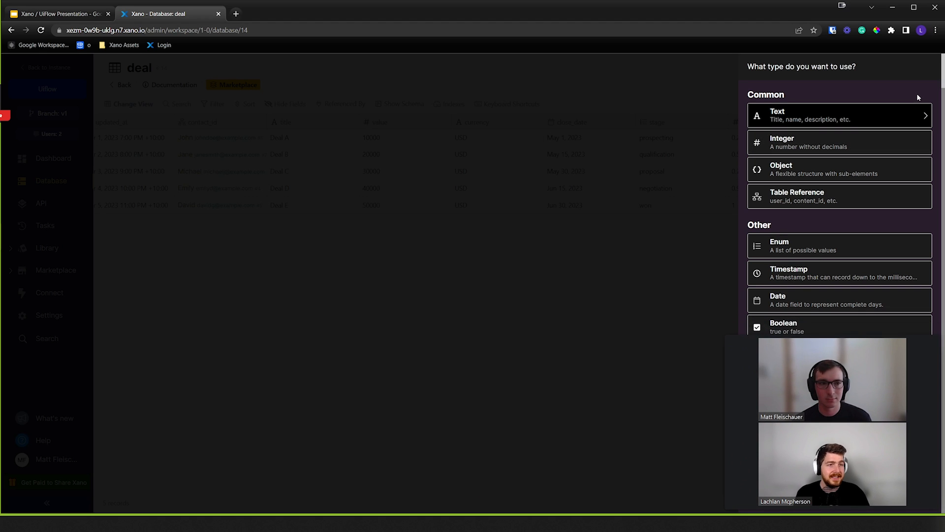
scroll(865, 105, "up", 1)
left_click(927, 73)
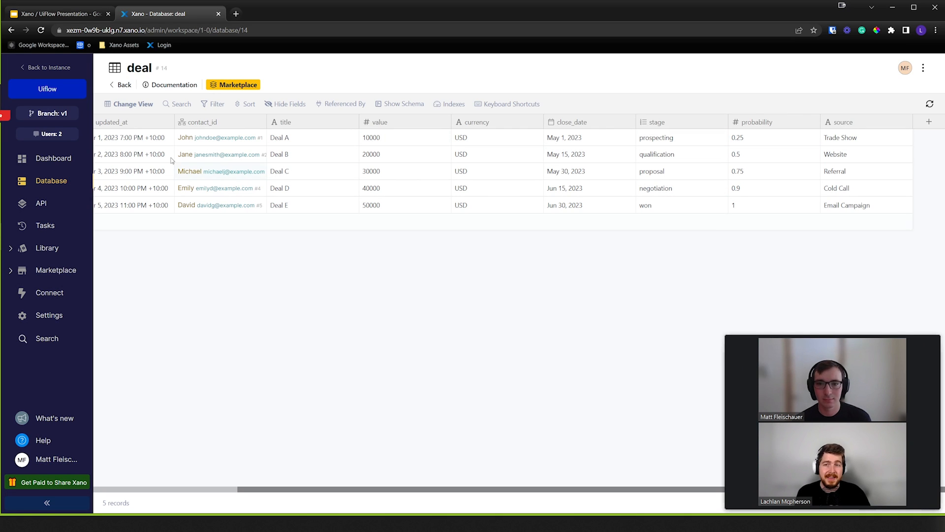
- Leave the deal table and open the contact table to view its records
left_click(120, 85)
scroll(612, 237, "down", 3)
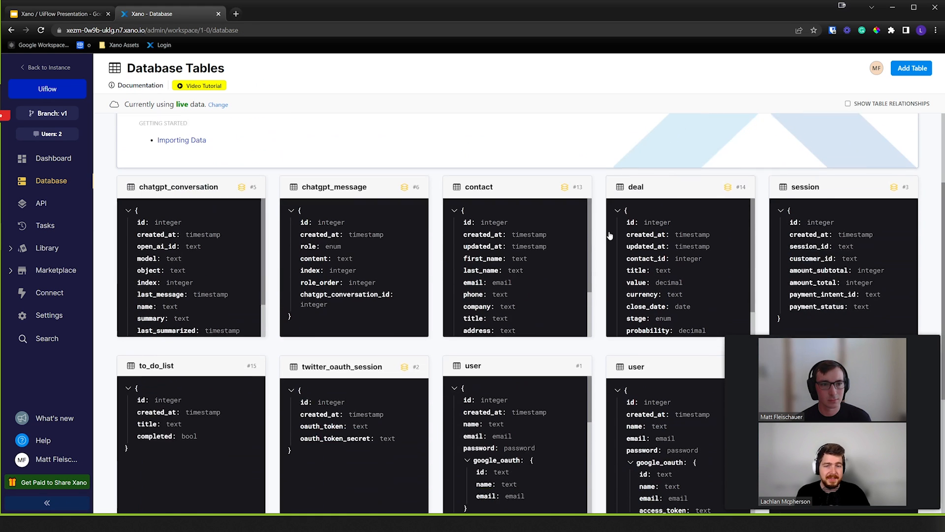
left_click(540, 249)
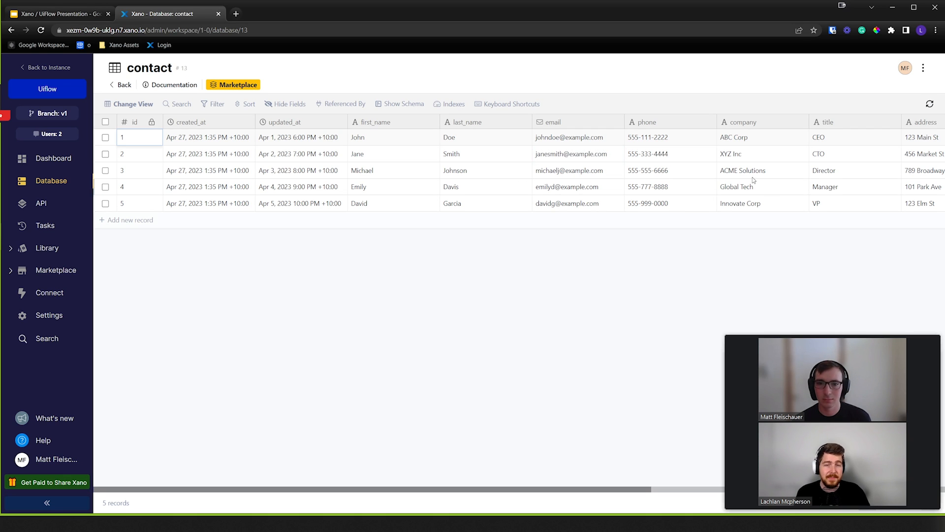
- Return to the database tables overview and look through the schemas of all tables
left_click(122, 84)
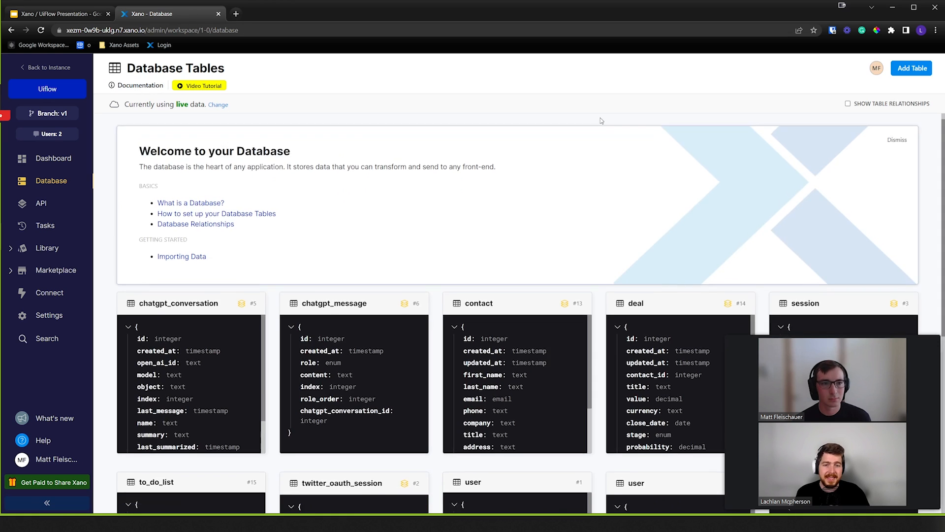
scroll(600, 121, "down", 7)
scroll(539, 400, "up", 1)
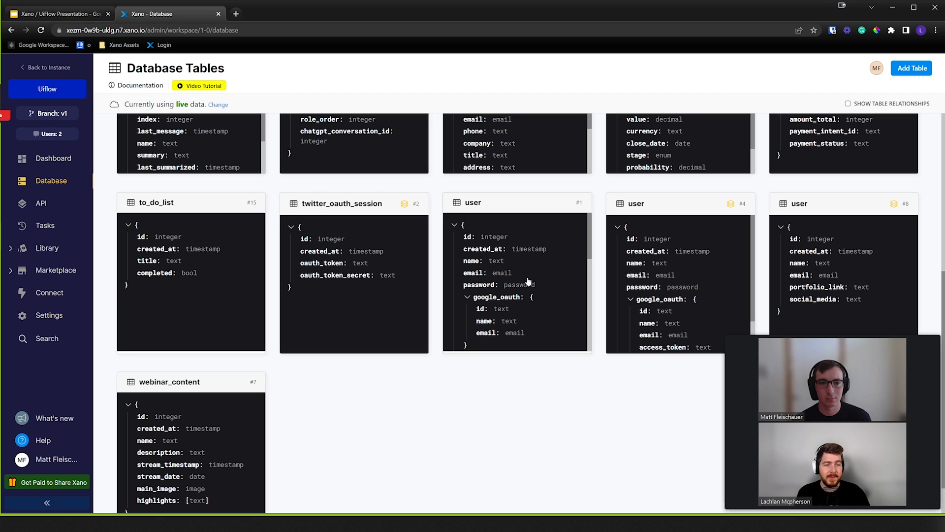
scroll(535, 286, "up", 6)
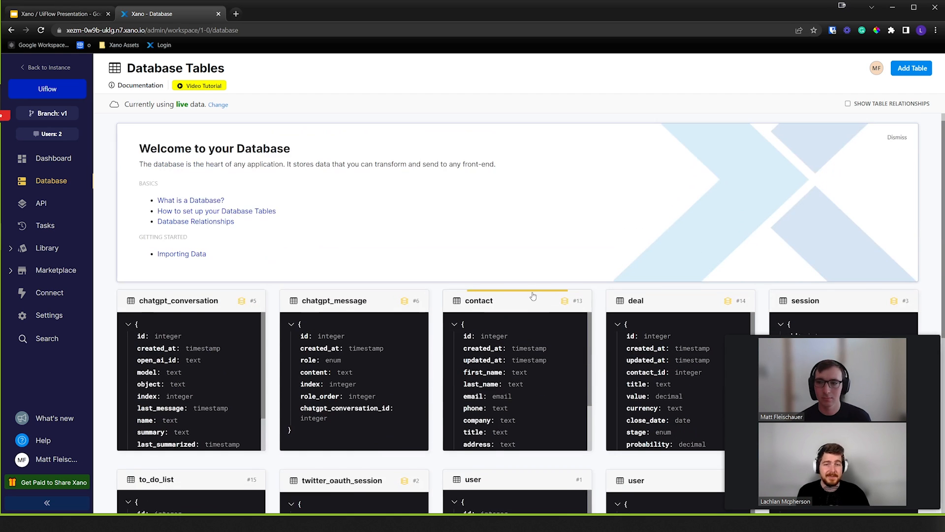
- Show the table relationships, examine the link between the contact and deal tables, and hide the relationships again
left_click(848, 104)
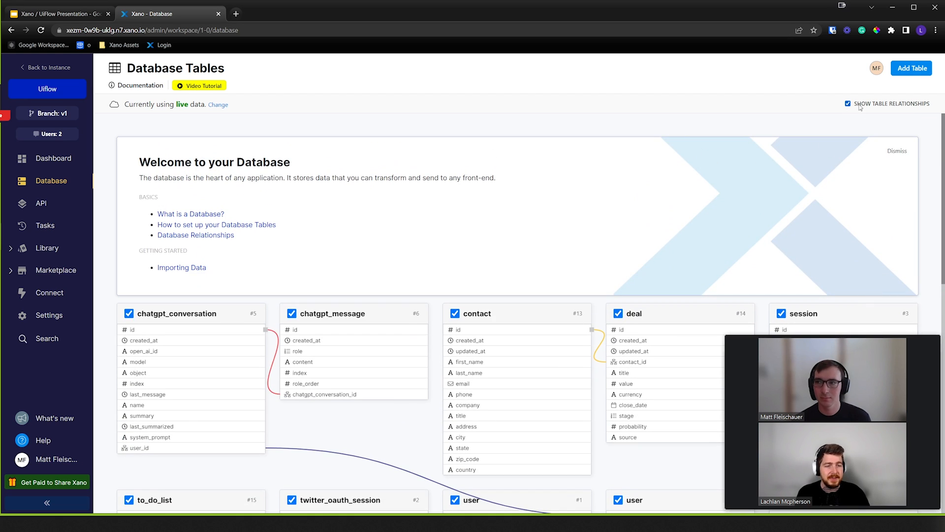
scroll(738, 143, "down", 2)
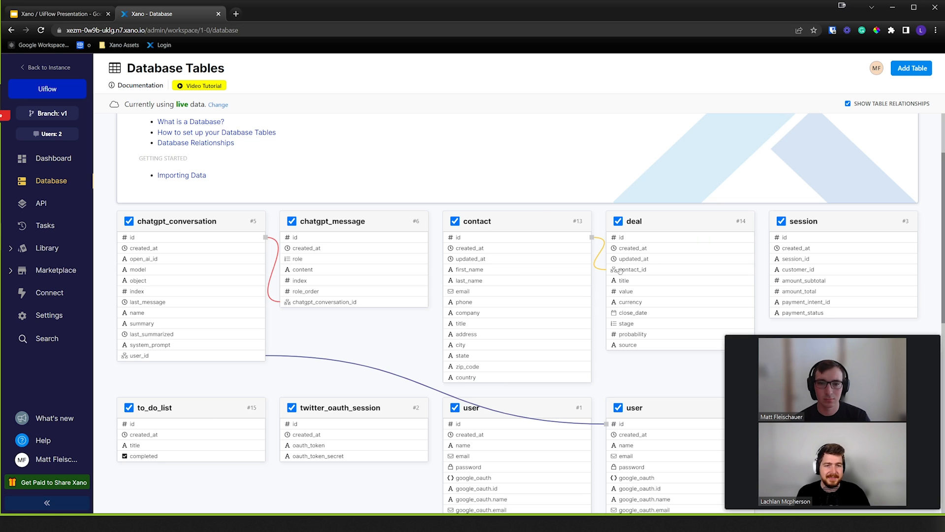
left_click(848, 103)
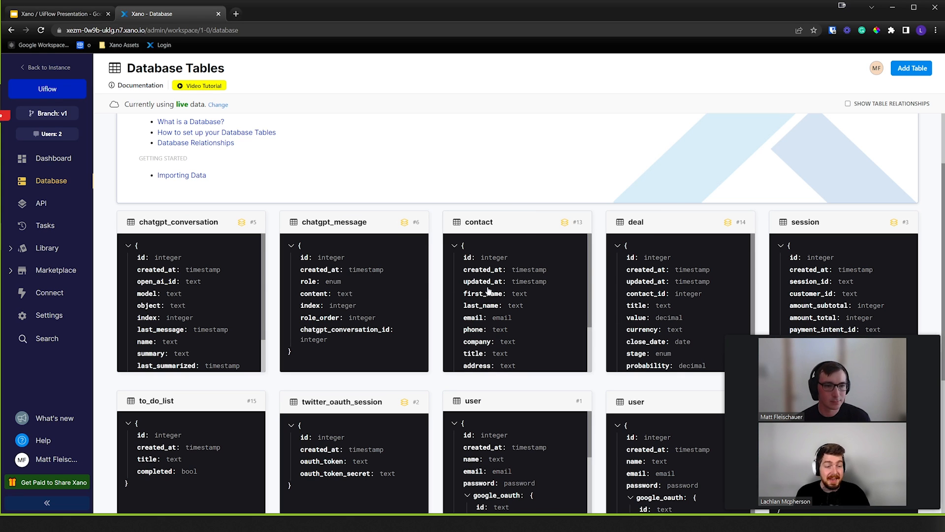
- View the contact table's records once more and return to the tables overview
left_click(520, 276)
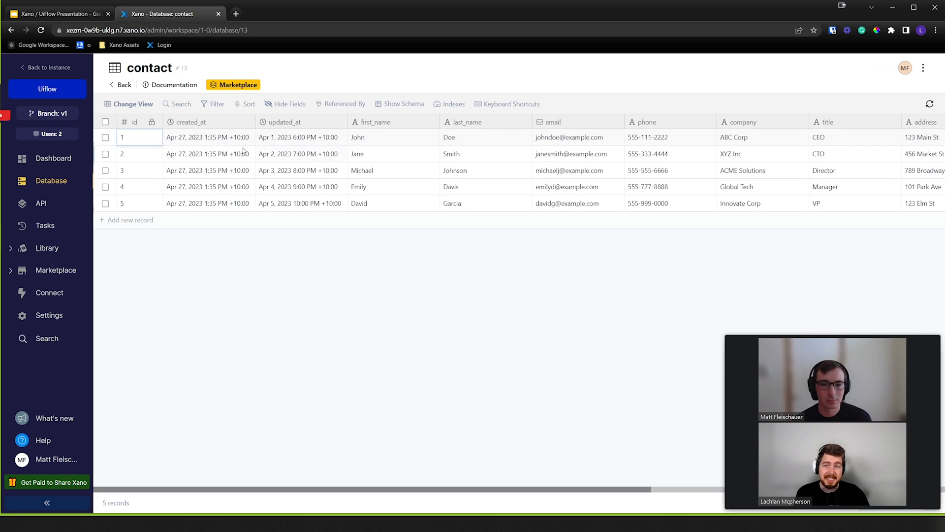
left_click(120, 85)
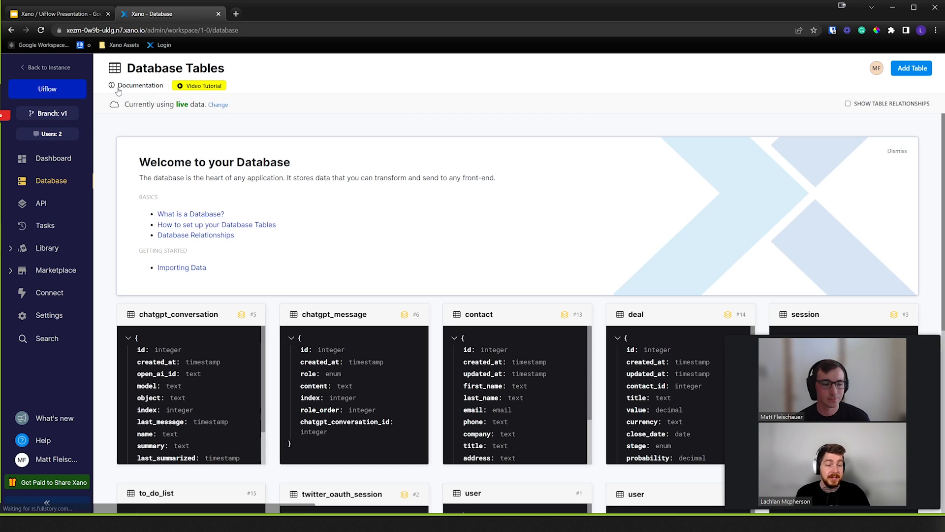
- Open the CRM Endpoints group among the workspace's API groups
left_click(42, 203)
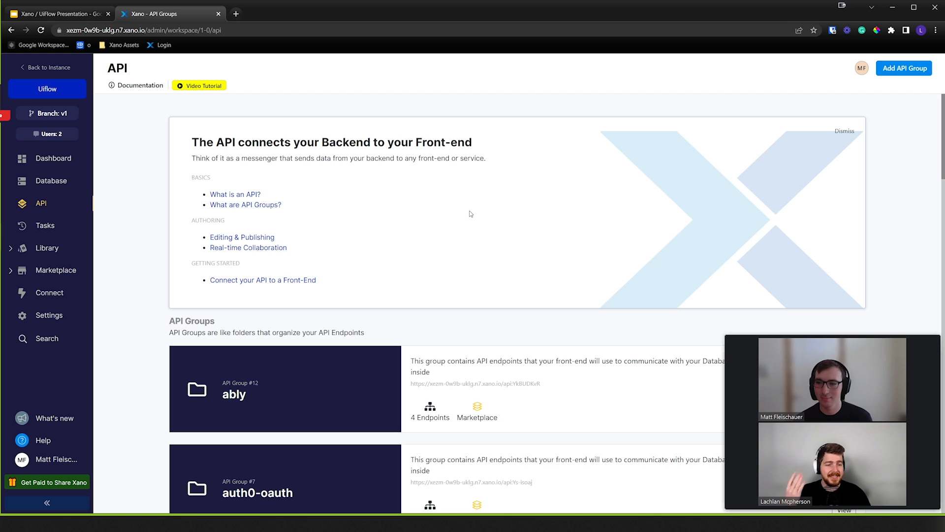
scroll(471, 198, "down", 6)
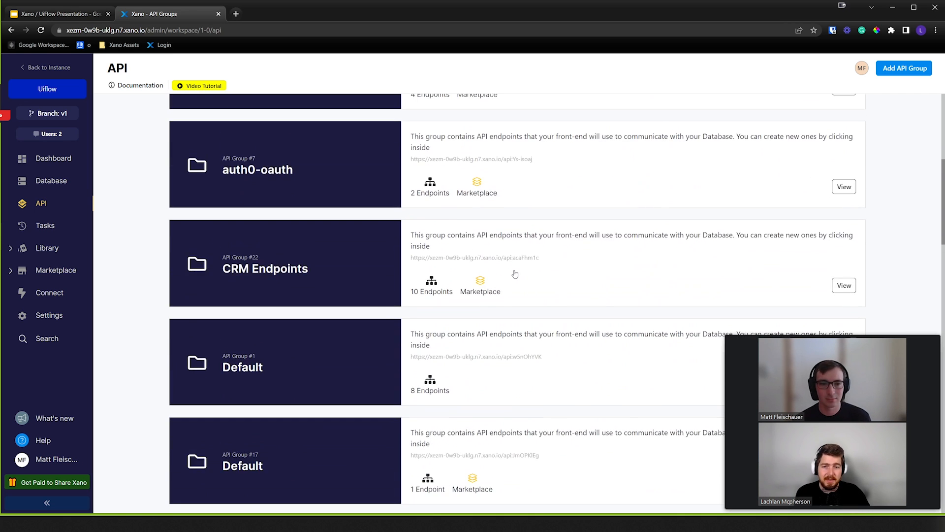
left_click(481, 274)
- Examine the contact and deal endpoints in the CRM Endpoints group, including their GET, POST and DELETE operations
scroll(538, 249, "down", 4)
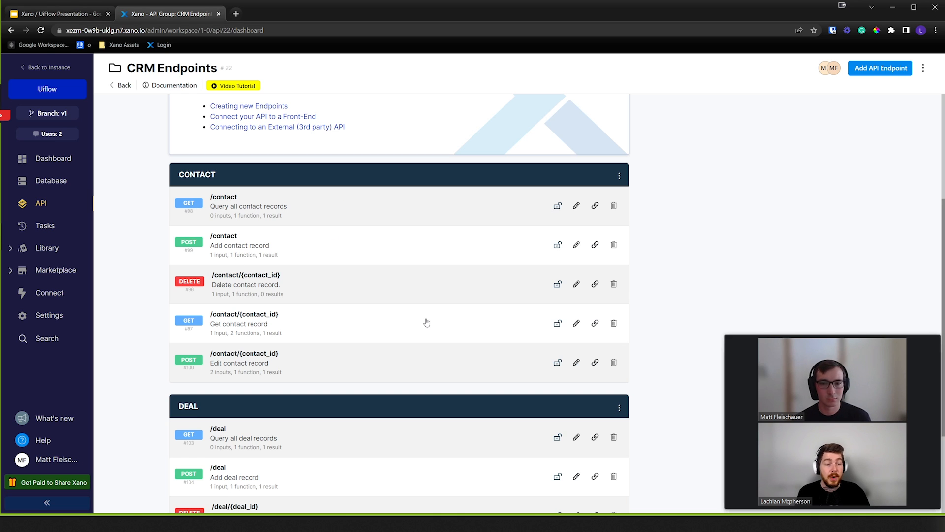
scroll(431, 328, "down", 1)
scroll(432, 328, "down", 3)
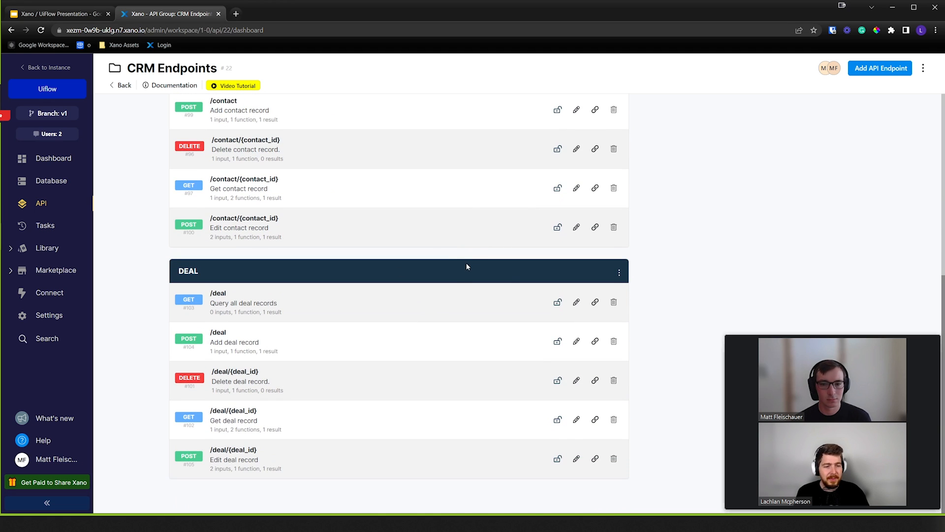
scroll(370, 319, "up", 4)
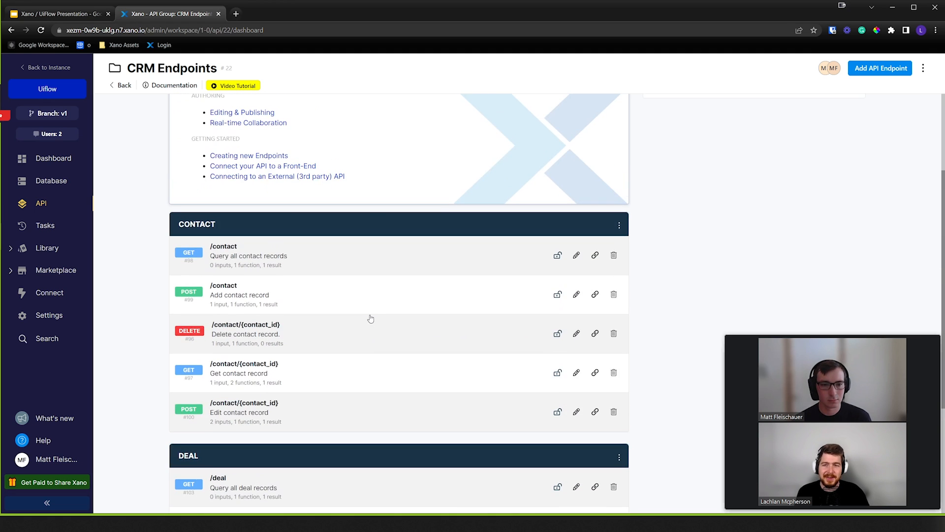
scroll(380, 312, "down", 4)
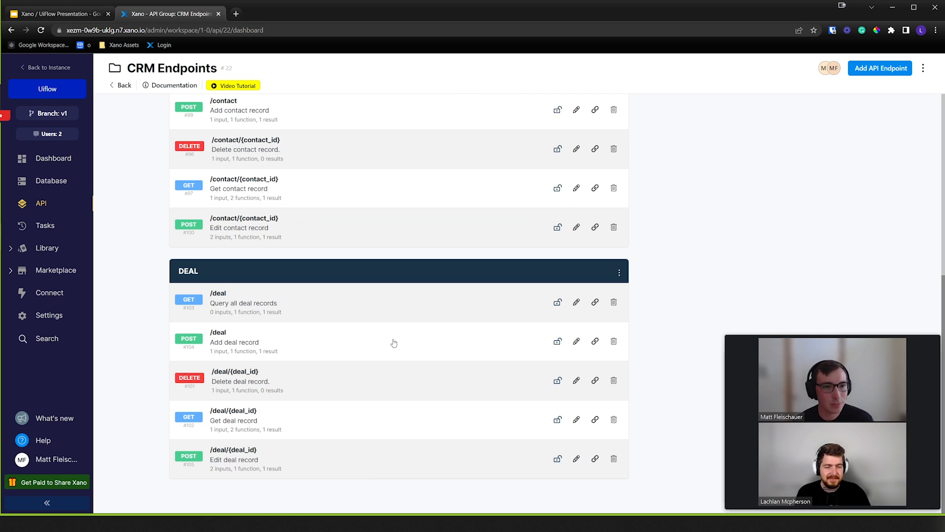
scroll(393, 344, "up", 4)
scroll(380, 304, "down", 1)
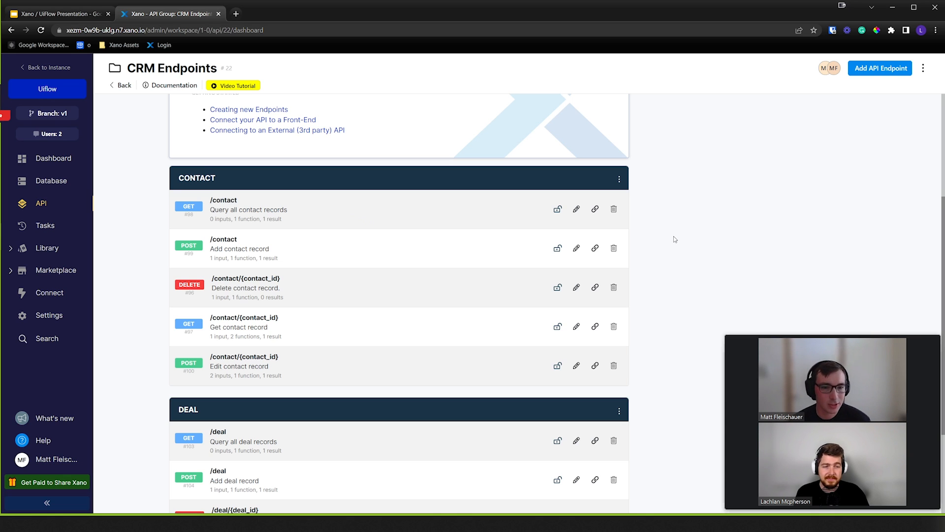
scroll(648, 241, "up", 1)
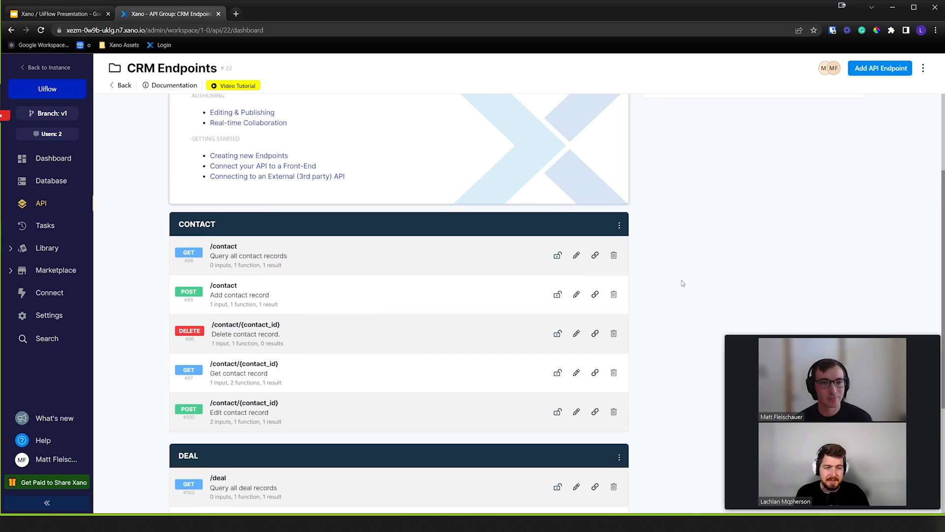
scroll(443, 246, "up", 1)
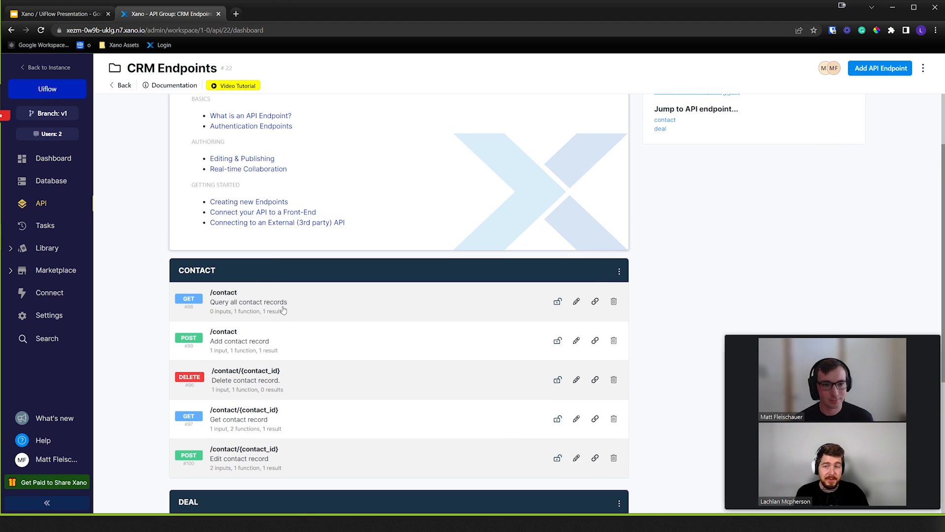
scroll(284, 310, "down", 1)
scroll(284, 309, "up", 2)
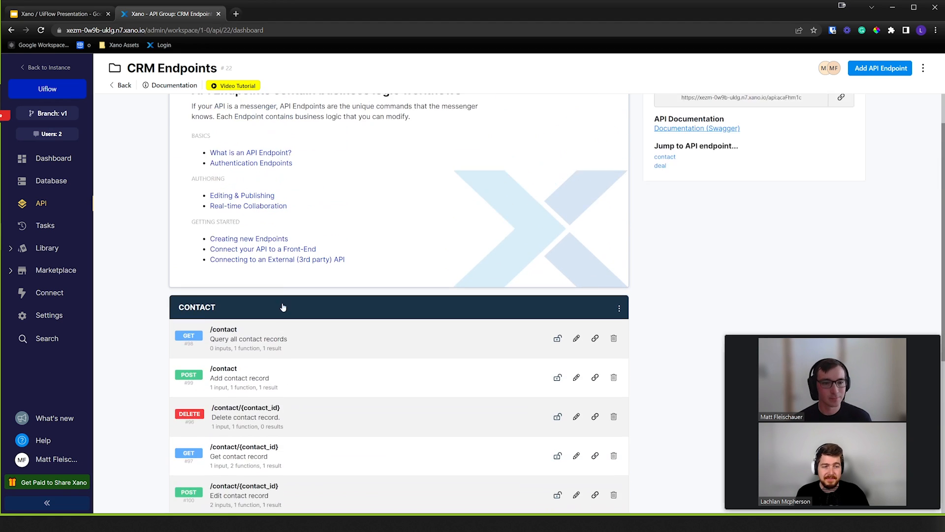
- Open the GET /contact endpoint that queries all contact records, and check its query settings and authentication option
left_click(245, 347)
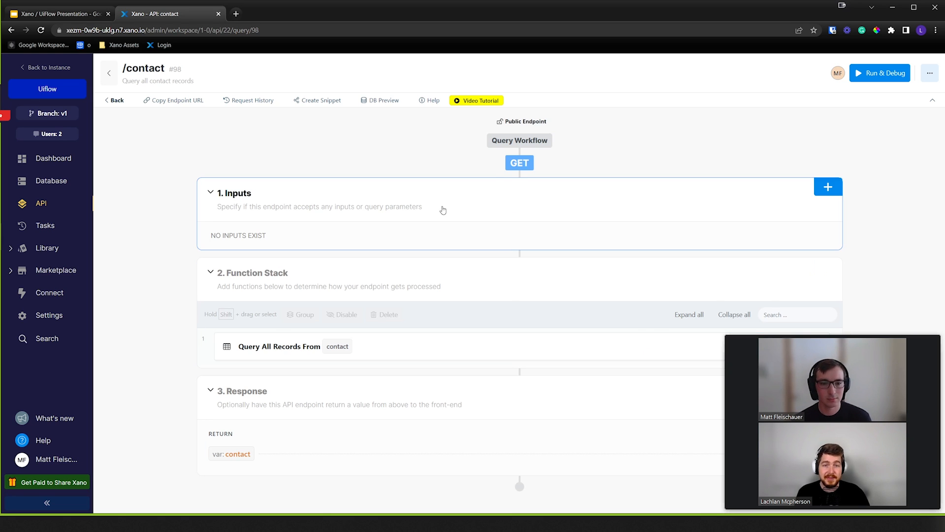
left_click(499, 123)
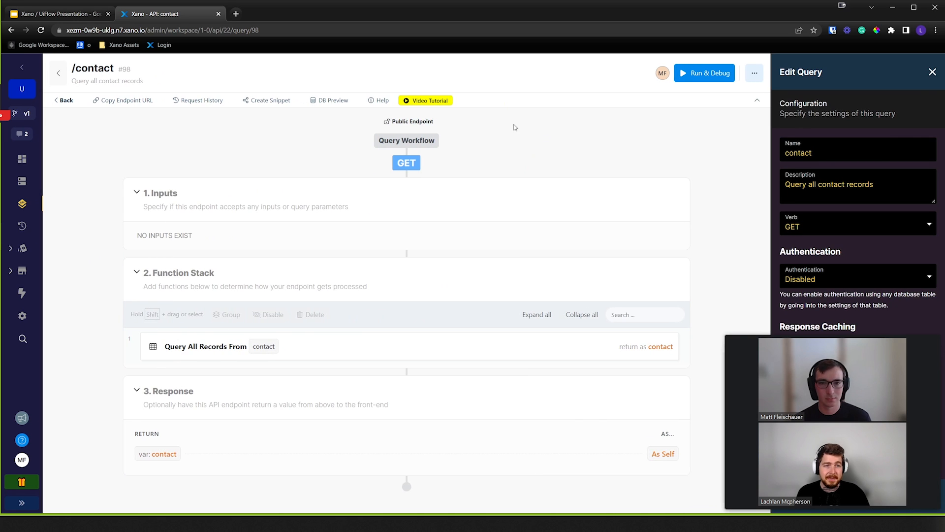
left_click(932, 71)
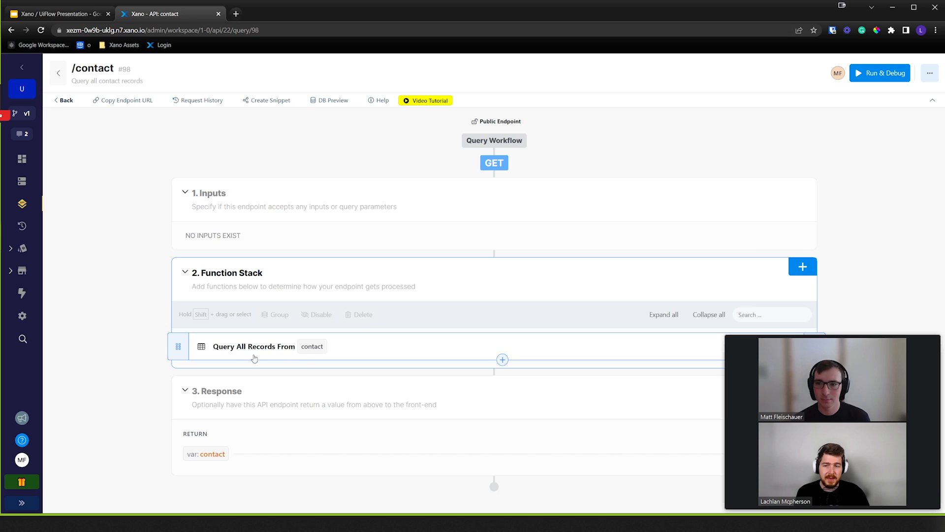
- Run the GET /contact endpoint in Run & Debug to return all contact records
mouse_move(791, 336)
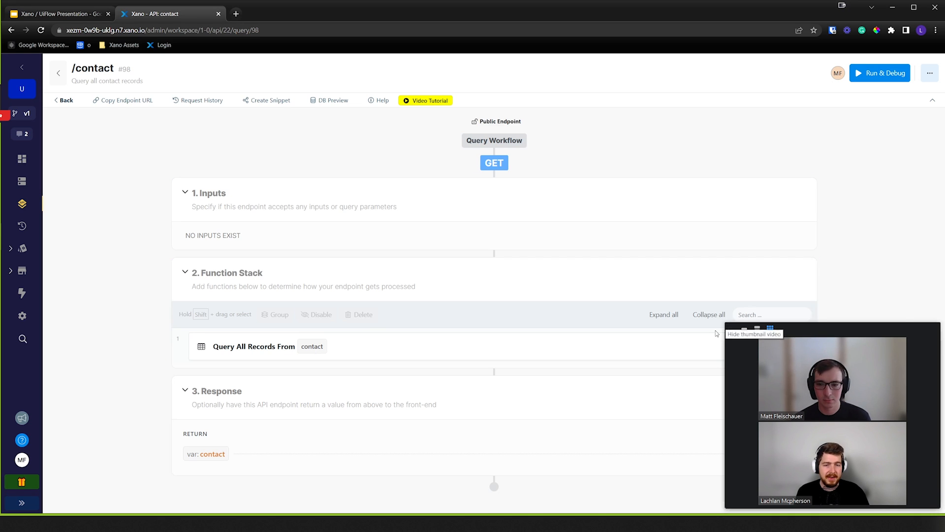
left_click(889, 80)
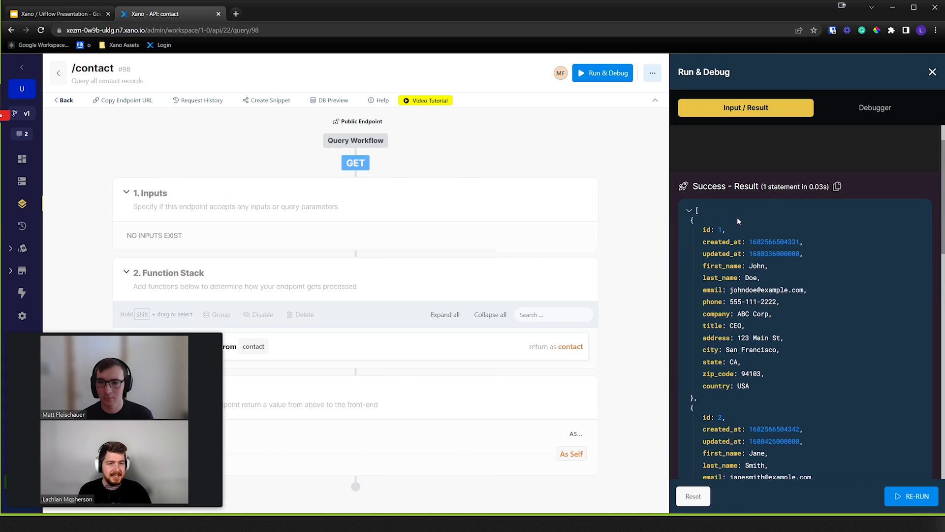
- Examine the contact records returned by the GET /contact endpoint, from the first record to the last
scroll(830, 318, "down", 2)
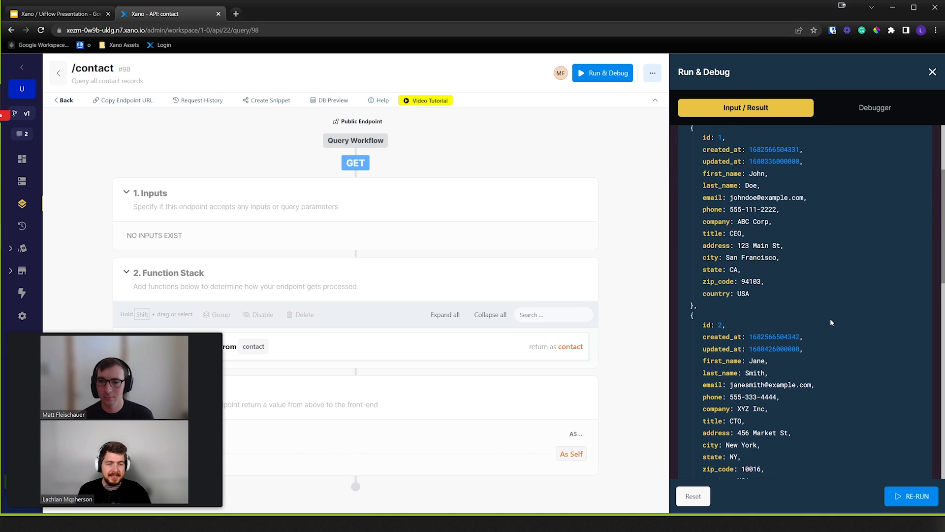
scroll(777, 285, "up", 2)
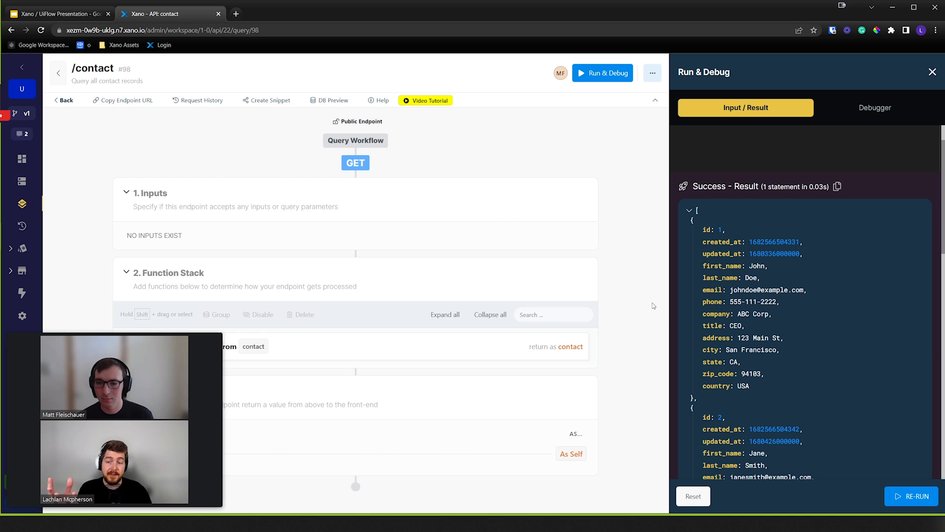
scroll(774, 277, "down", 15)
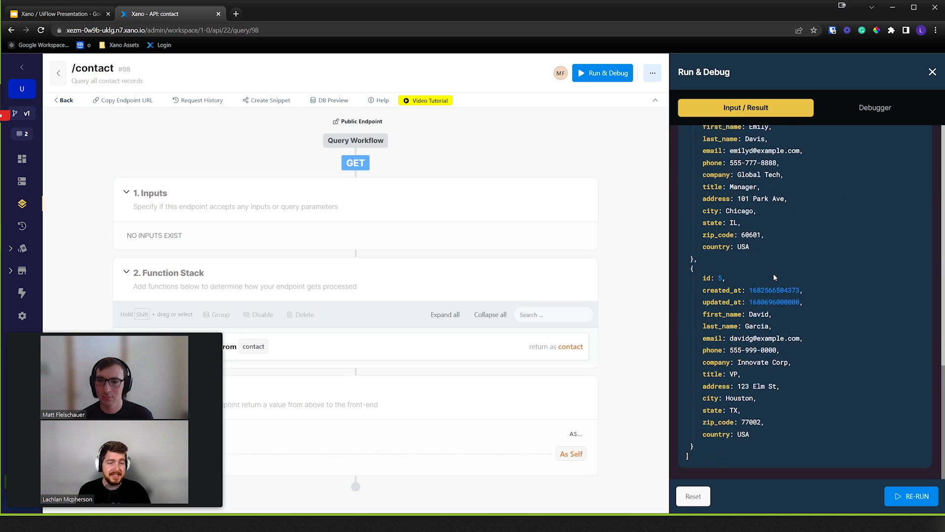
scroll(782, 321, "up", 20)
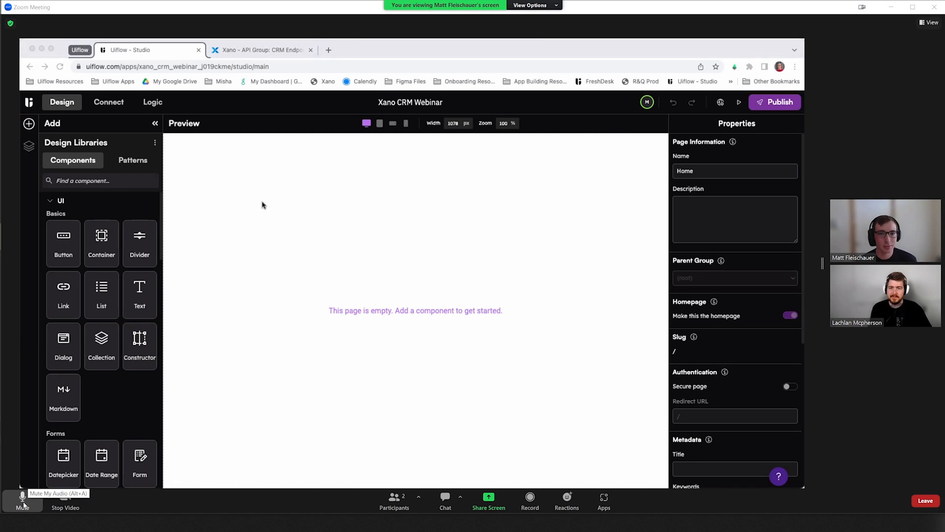
left_click(23, 505)
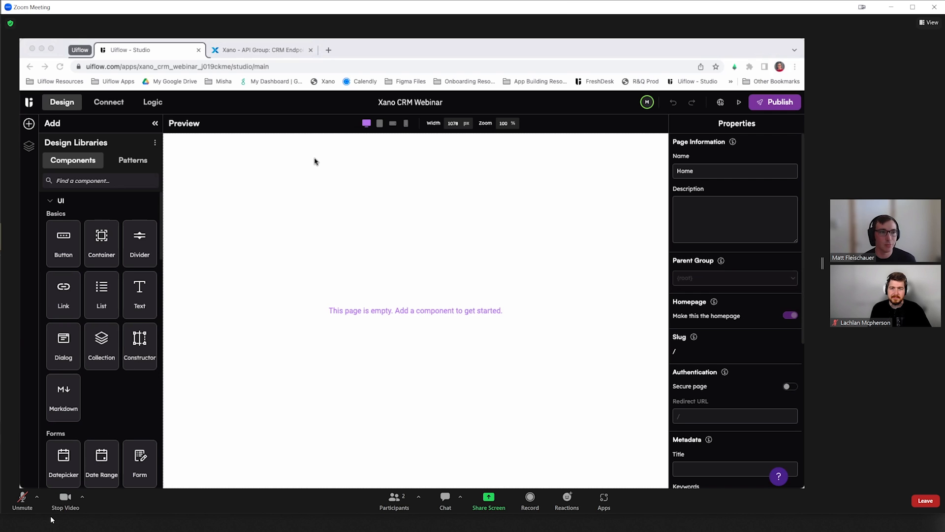
left_click(22, 502)
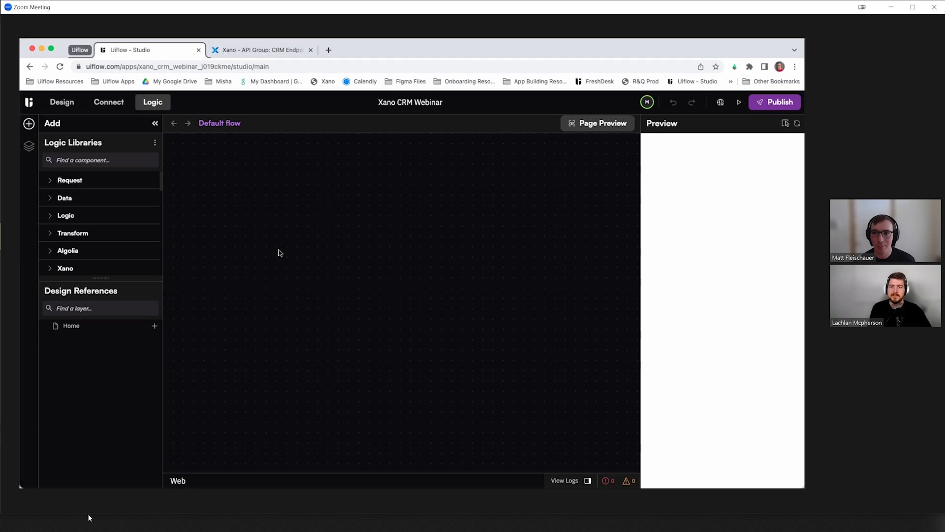
- Hide the page preview in the Logic view, return to the Design view and browse the available UI components
left_click(612, 124)
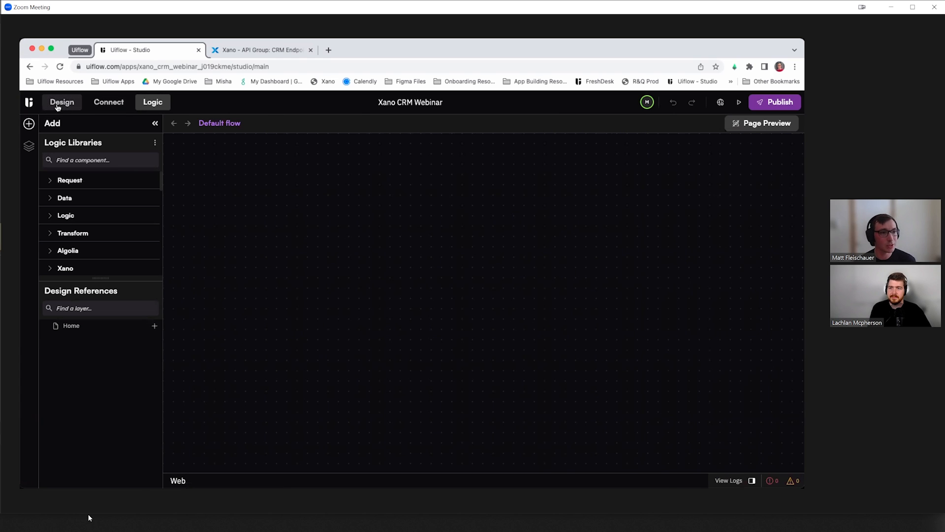
left_click(58, 104)
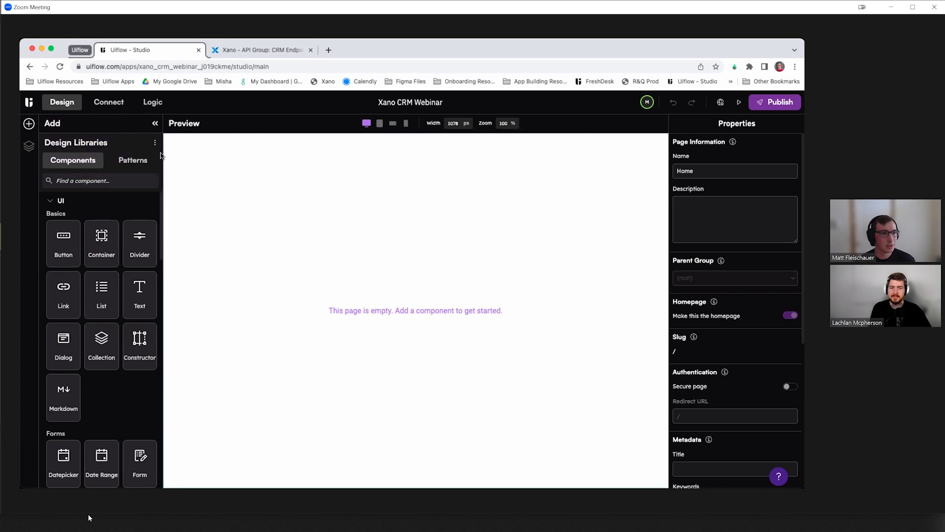
scroll(88, 298, "down", 5)
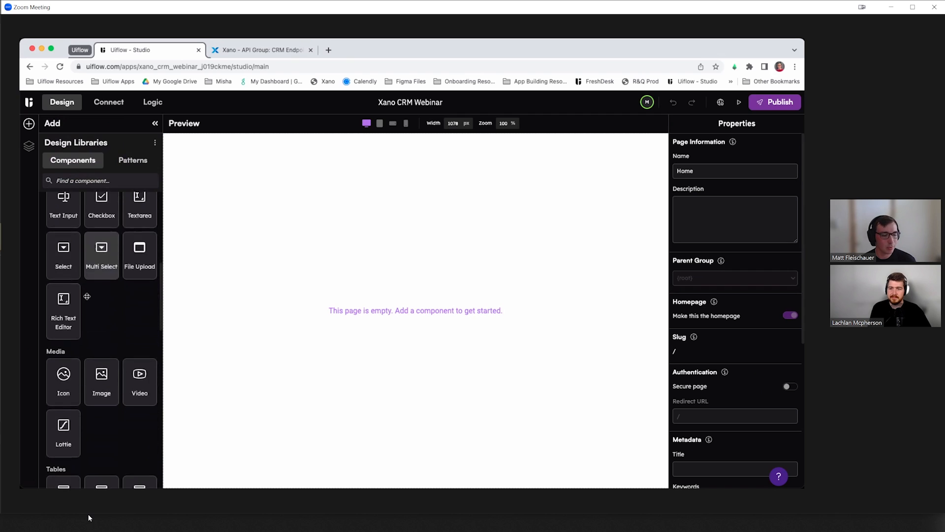
scroll(87, 299, "up", 6)
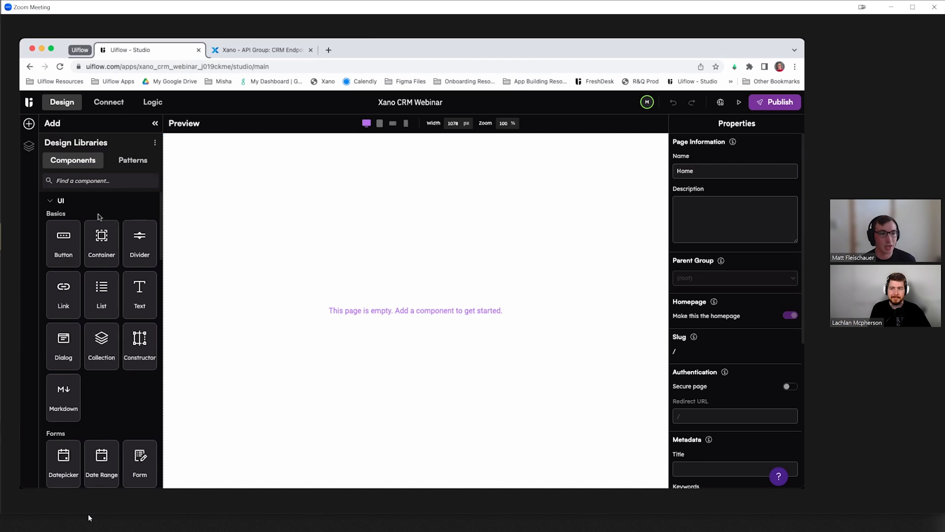
- Try to add a Container component to the empty Home page
left_click_drag(102, 236, 364, 239)
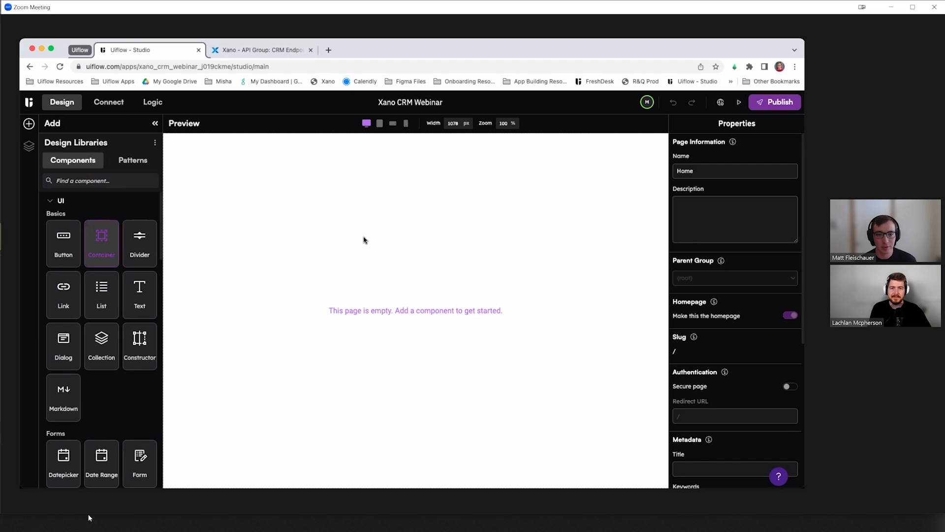
left_click_drag(108, 232, 303, 229)
left_click_drag(35, 204, 125, 176)
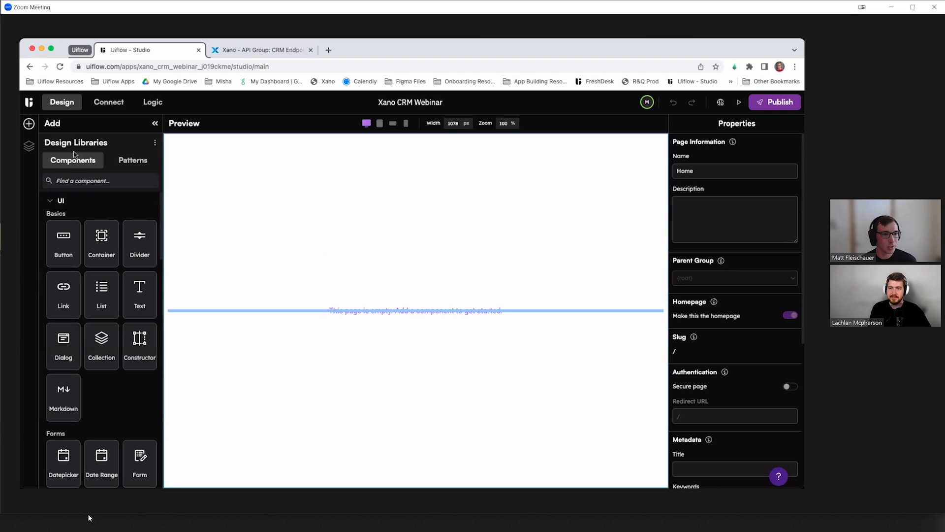
- Add the Links Sidebar (Light) pattern to the empty Home page
left_click(131, 161)
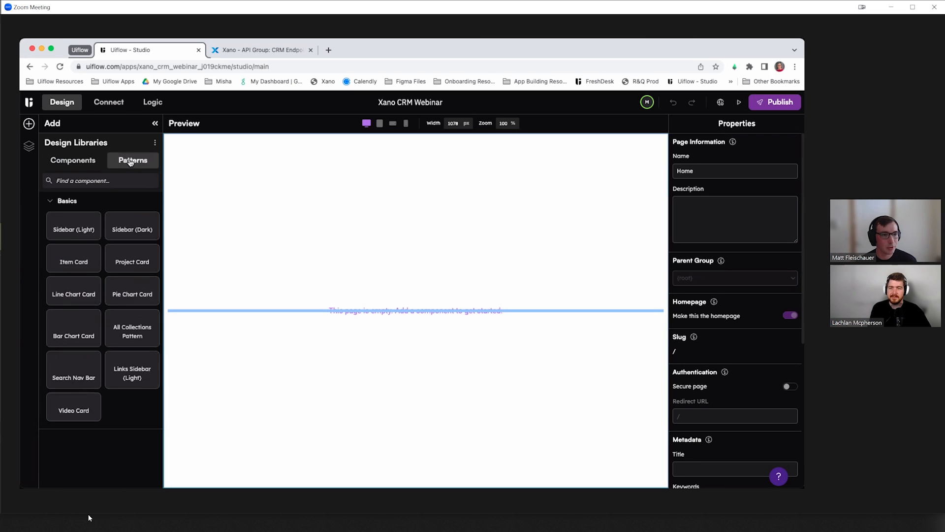
scroll(79, 280, "down", 1)
scroll(78, 280, "down", 3)
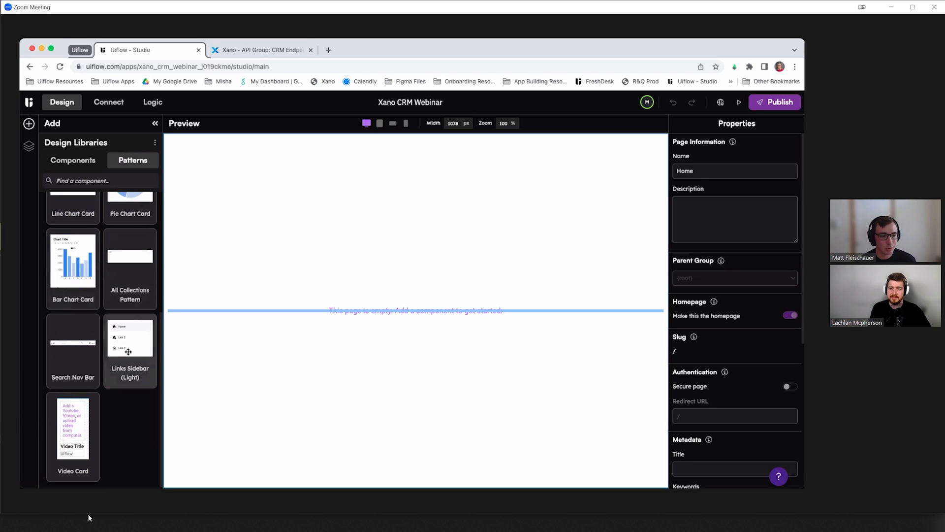
left_click_drag(128, 352, 248, 294)
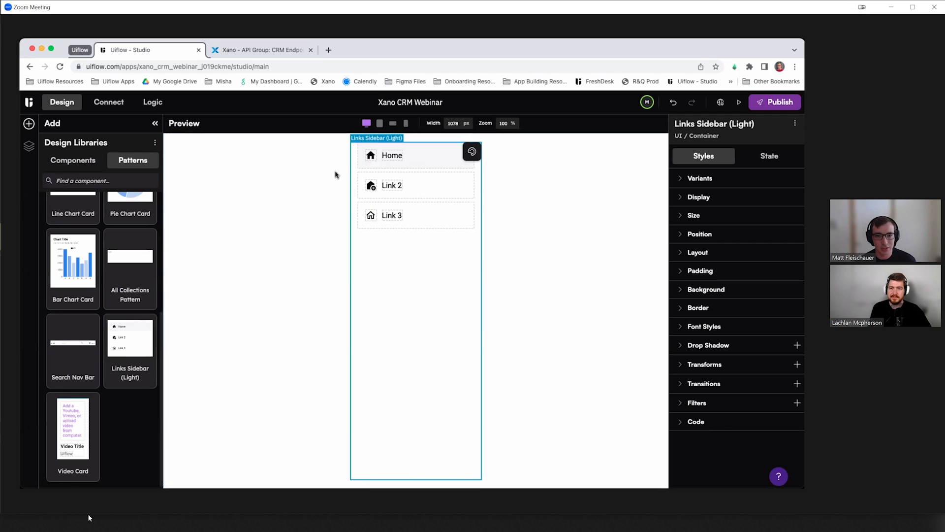
- Add a Container from the basic UI components to the Home page alongside the links sidebar
left_click(67, 162)
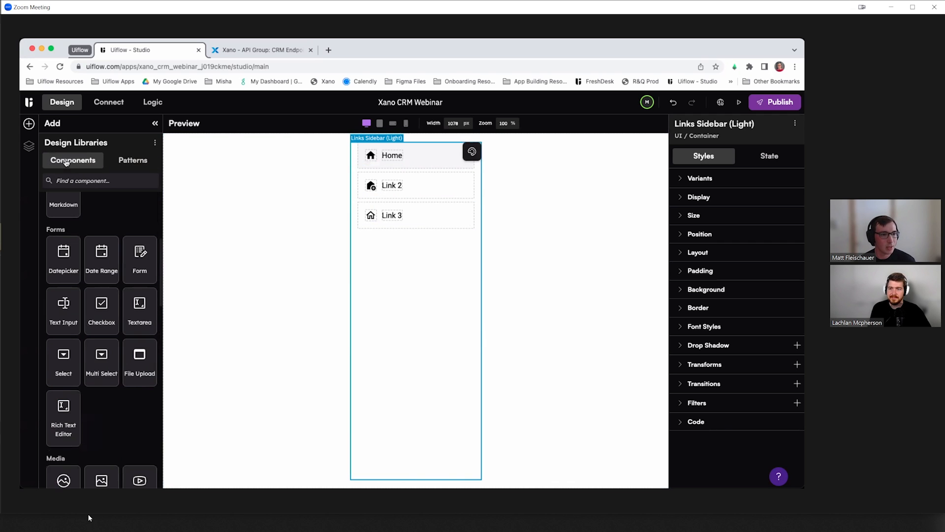
scroll(91, 225, "up", 4)
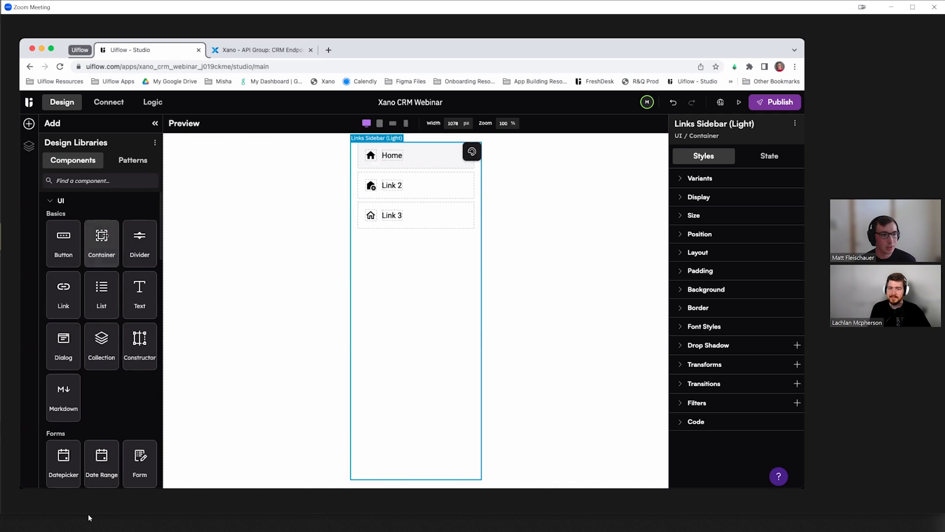
left_click_drag(101, 237, 544, 289)
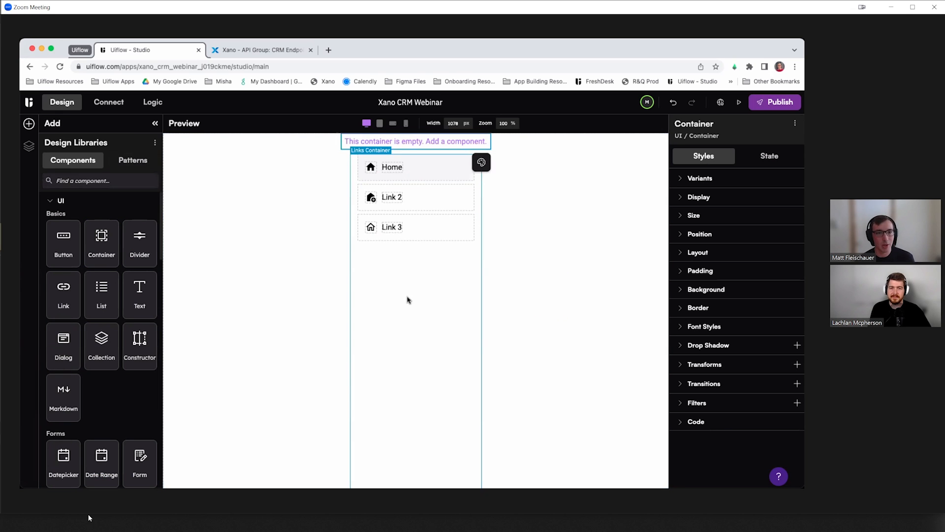
- Collapse the Links Sidebar (Light) layer and set the Home page's layout to Row mode with top-left alignment
left_click(237, 206)
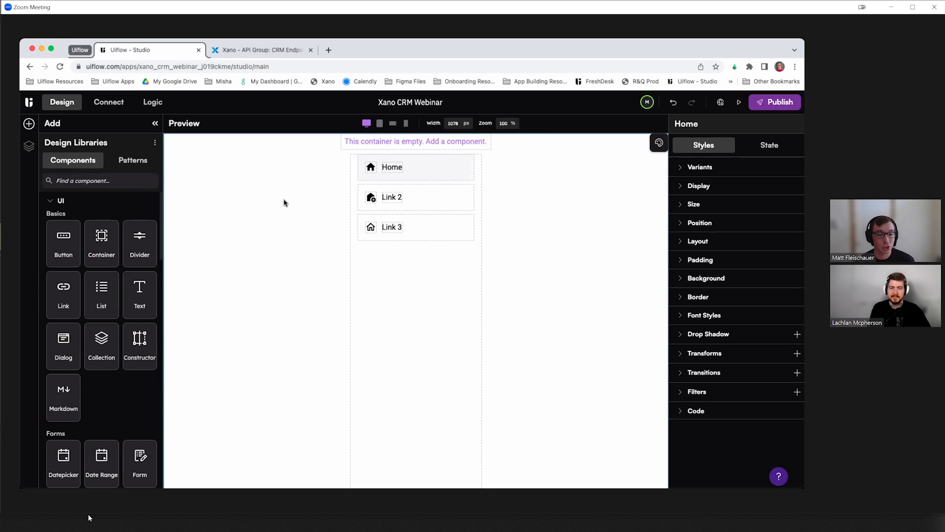
left_click(29, 147)
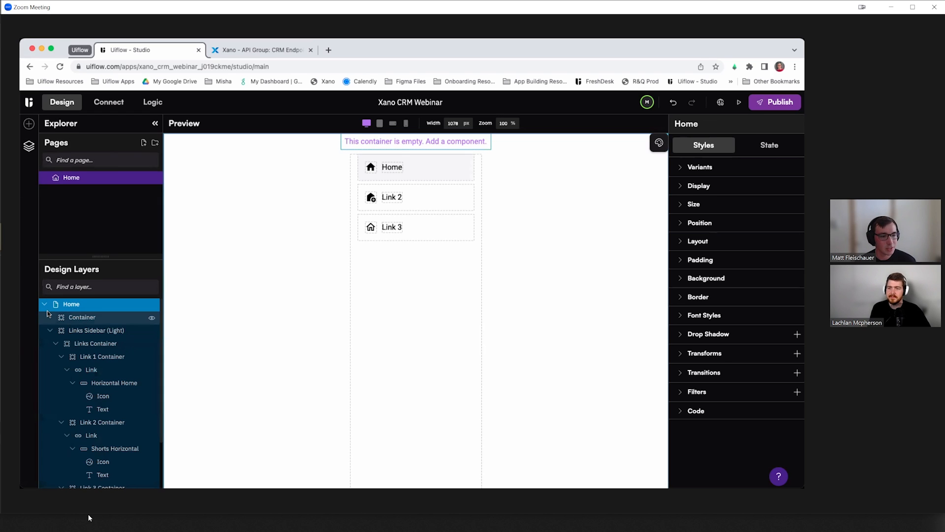
left_click(50, 331)
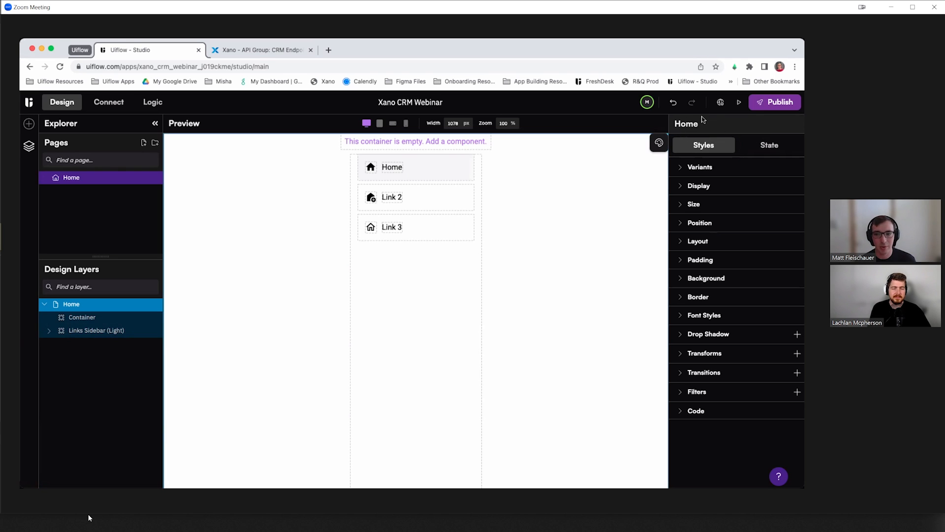
left_click(696, 241)
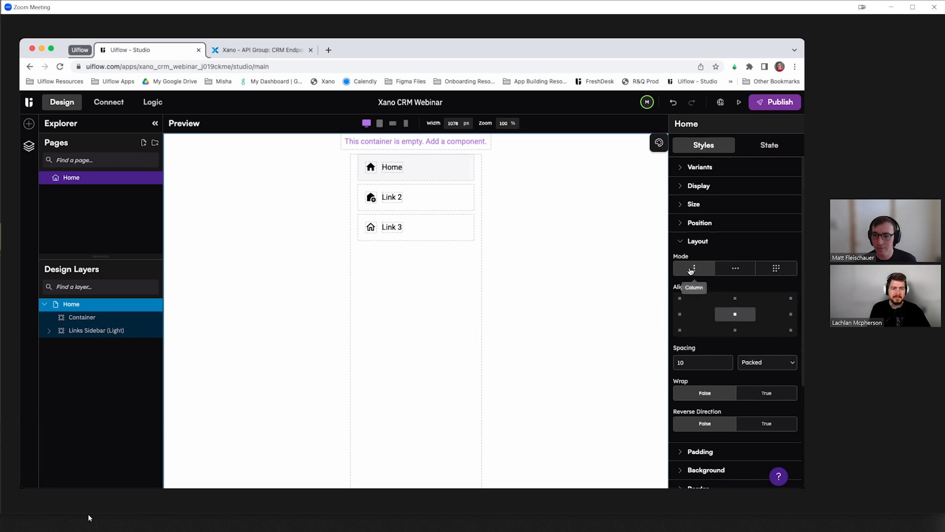
left_click(735, 275)
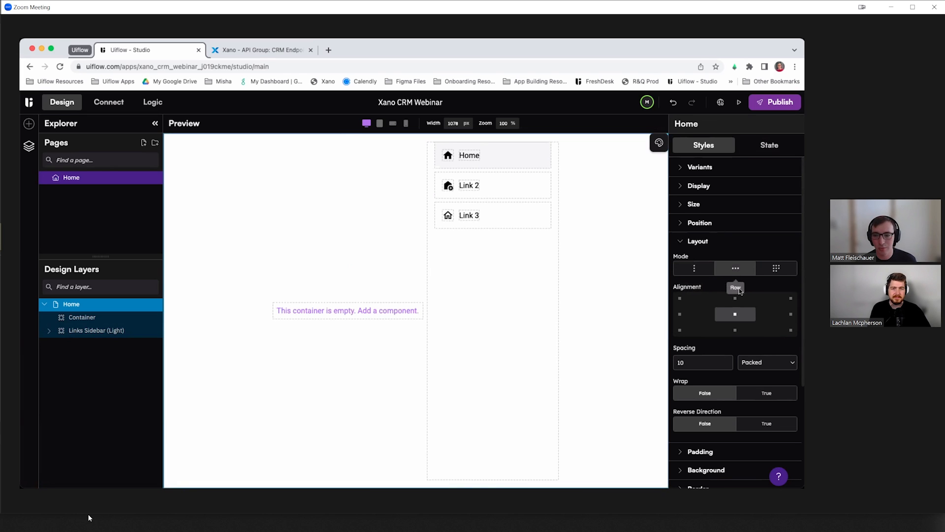
left_click(678, 298)
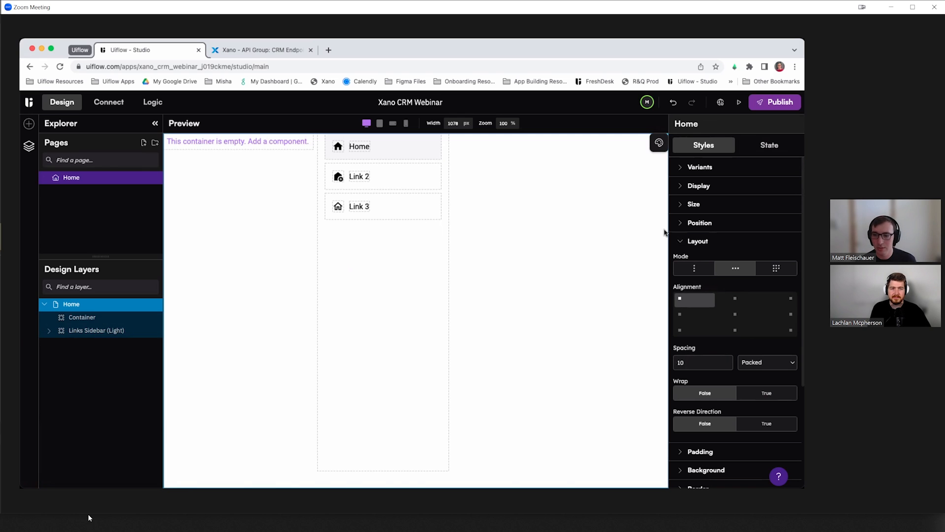
- Reorder the Container after Links Sidebar (Light) in the design layers and set its width and height to Fill container
left_click(82, 332)
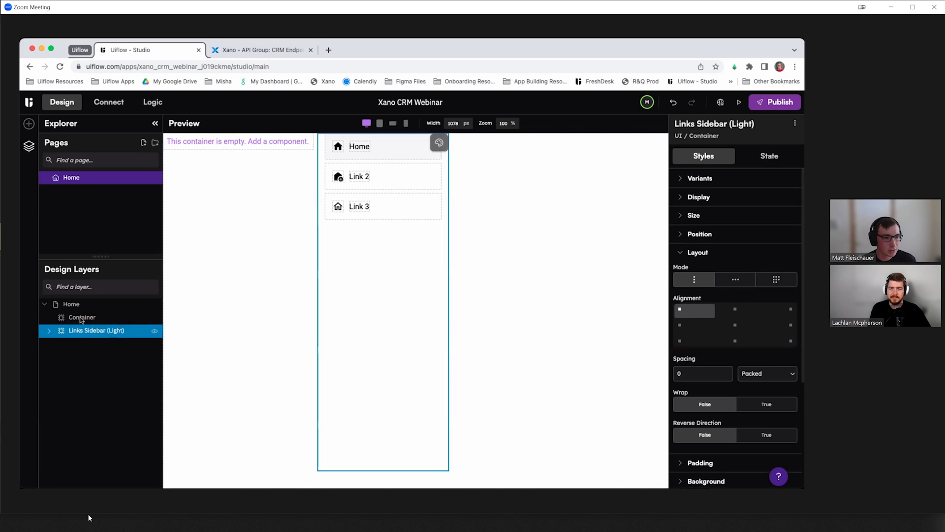
left_click_drag(81, 317, 82, 337)
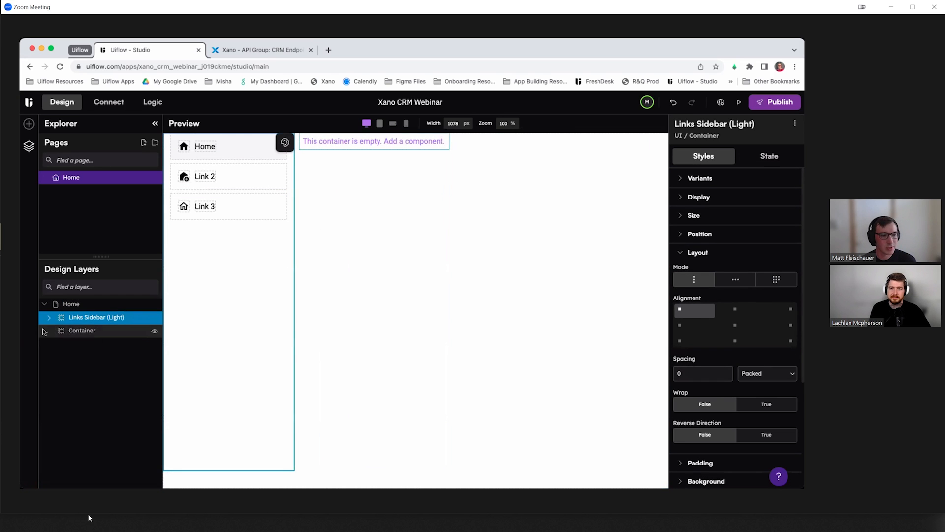
left_click(79, 332)
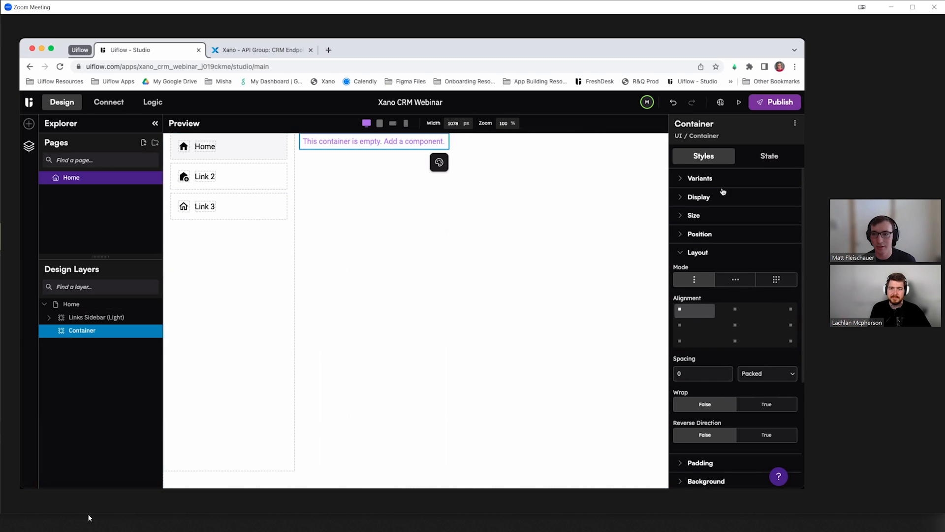
left_click(695, 218)
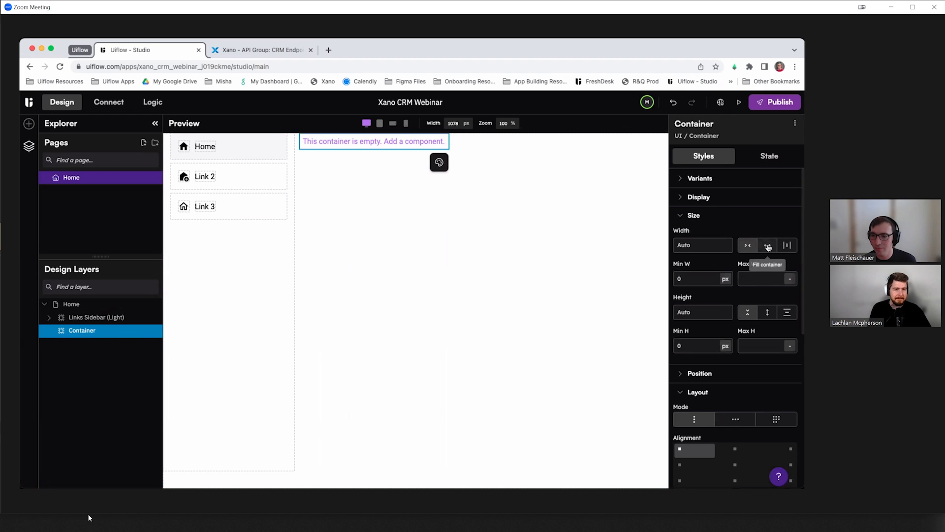
left_click(768, 246)
left_click(767, 312)
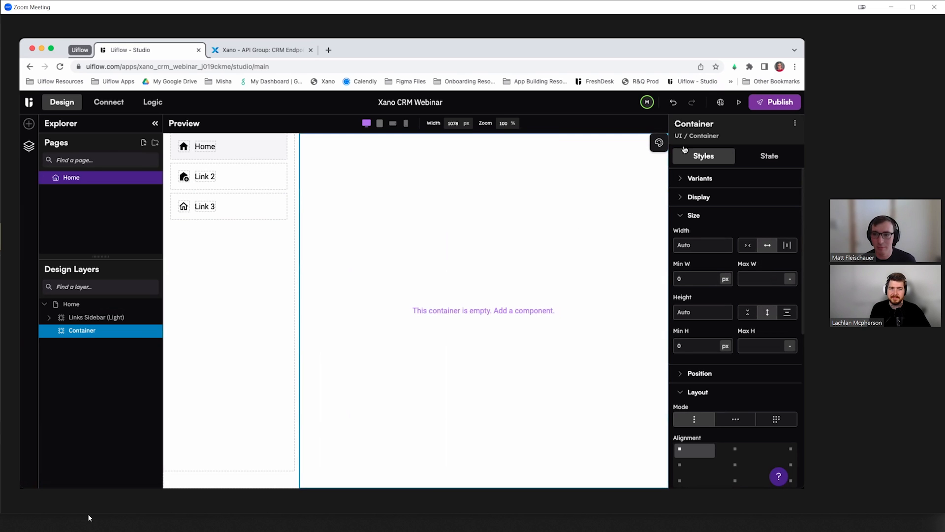
- Rename the container beside the links sidebar as Main Body Container
double_click(687, 121)
type("MAin Body Container")
key("Return")
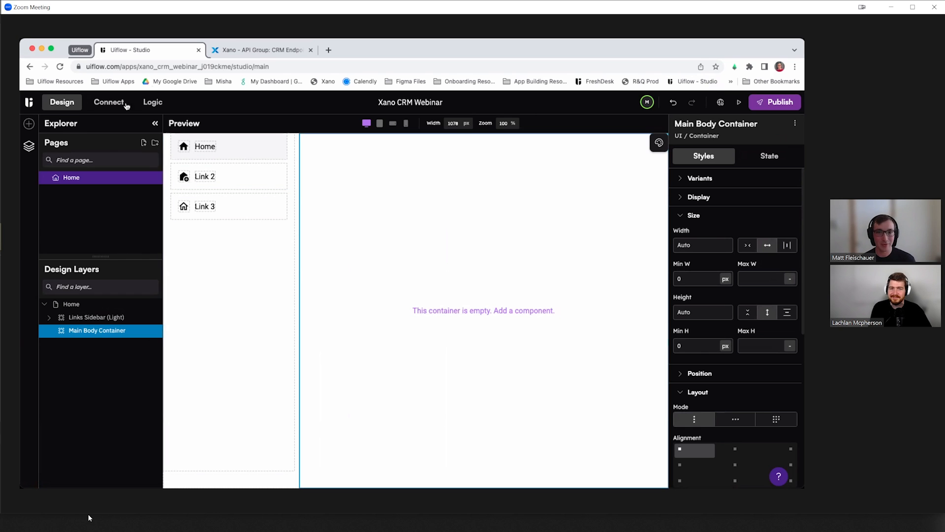
- Add a Collection inside the Main Body Container and set its width and height to Fill container
left_click(28, 125)
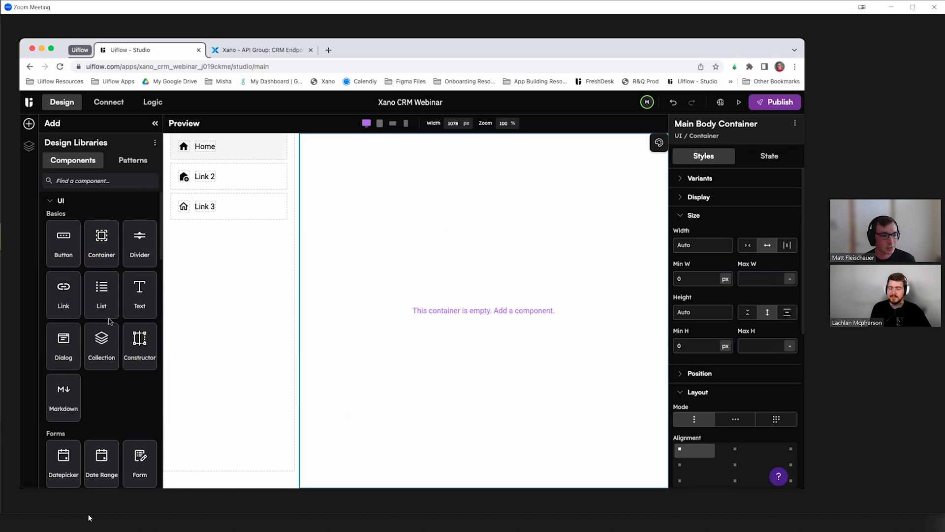
left_click_drag(98, 351, 419, 256)
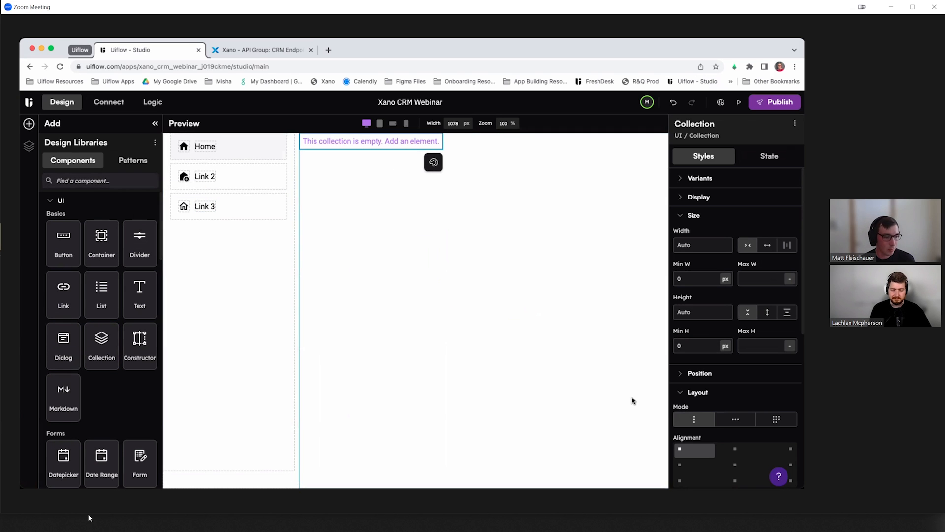
left_click(767, 245)
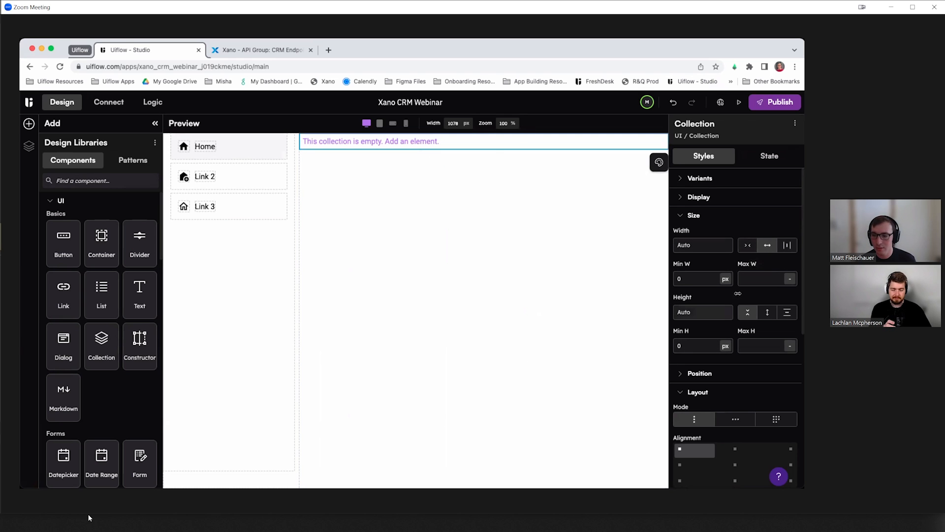
left_click(768, 313)
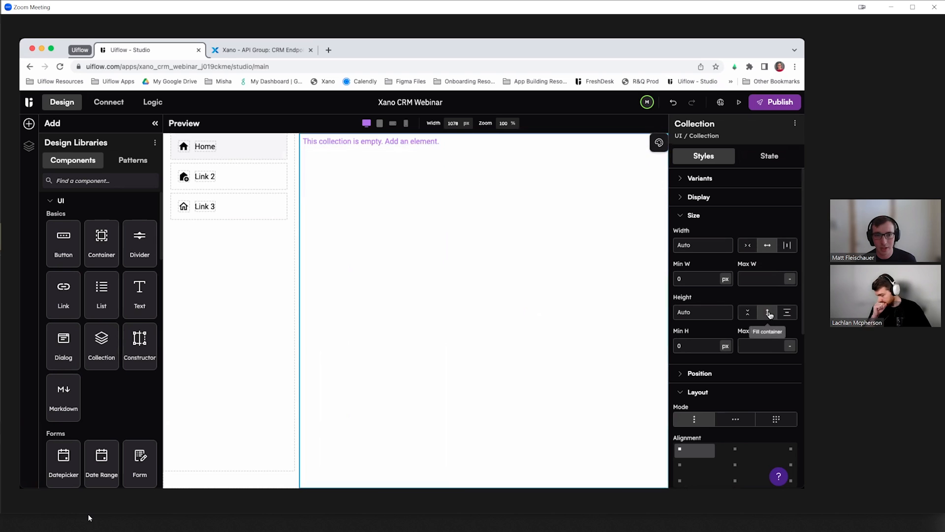
scroll(724, 375, "down", 2)
scroll(724, 375, "down", 1)
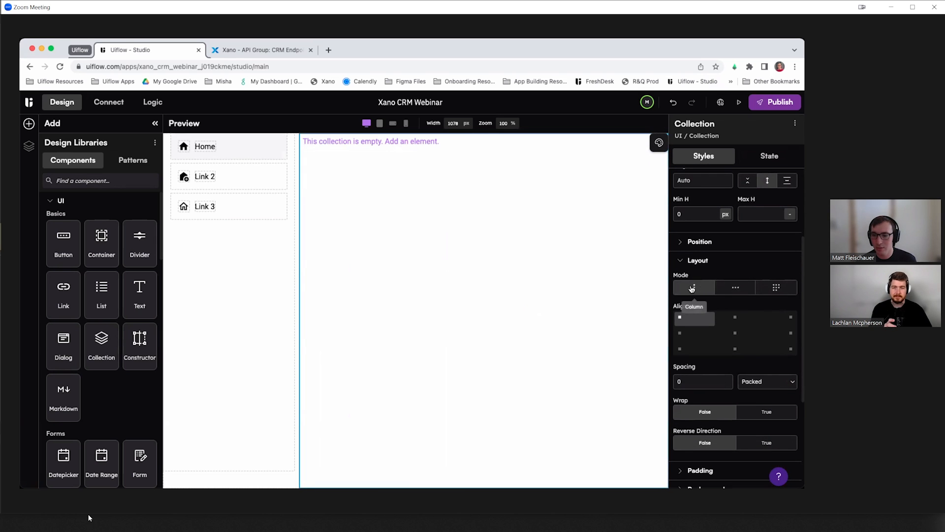
- Set the Collection's layout to grid mode with Auto Fill columns and check it at the tablet and phone breakpoints
left_click(778, 287)
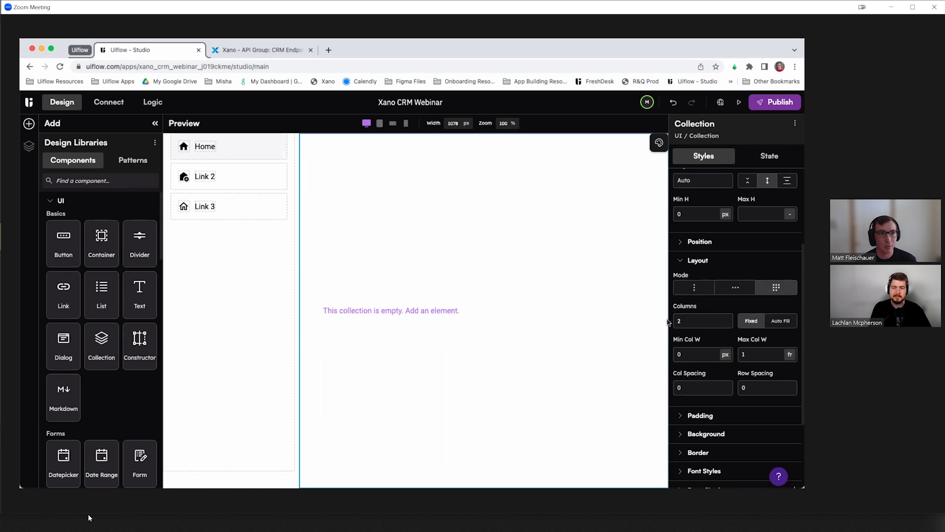
left_click(781, 321)
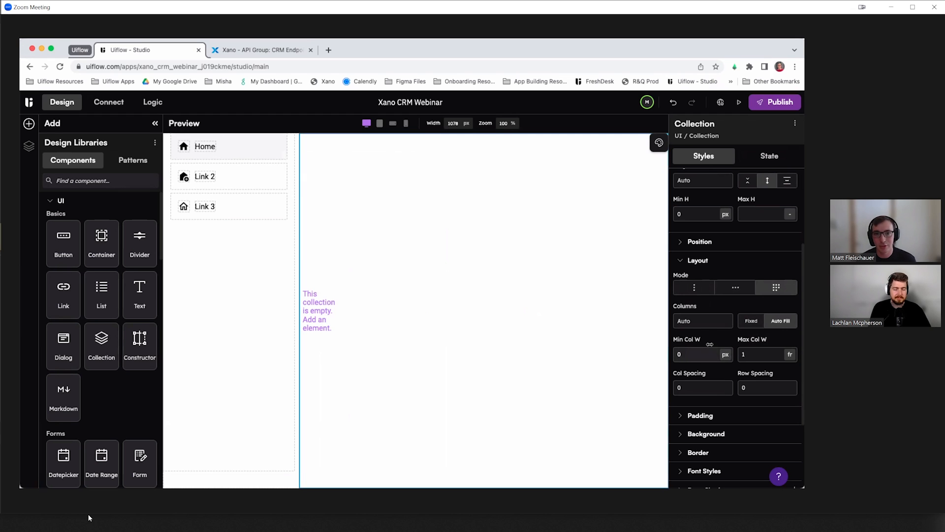
left_click(379, 123)
left_click(393, 124)
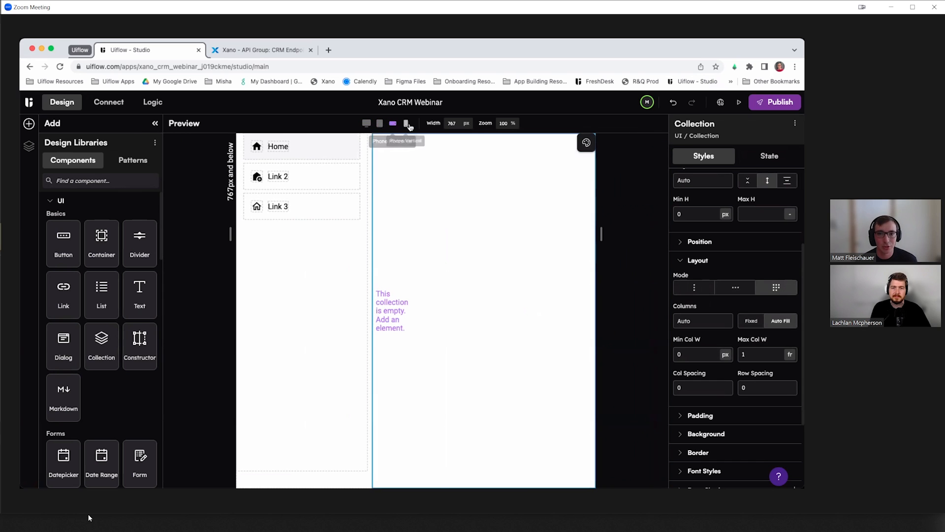
left_click(406, 123)
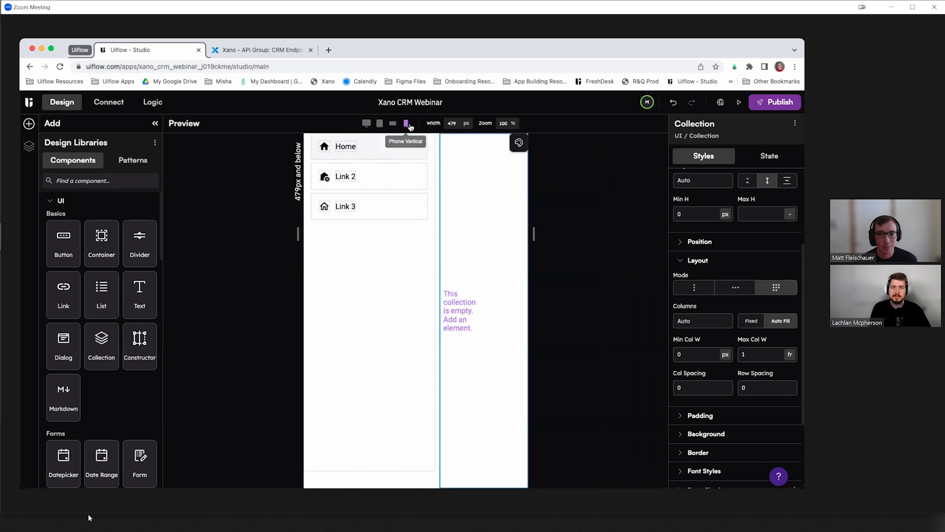
left_click(366, 124)
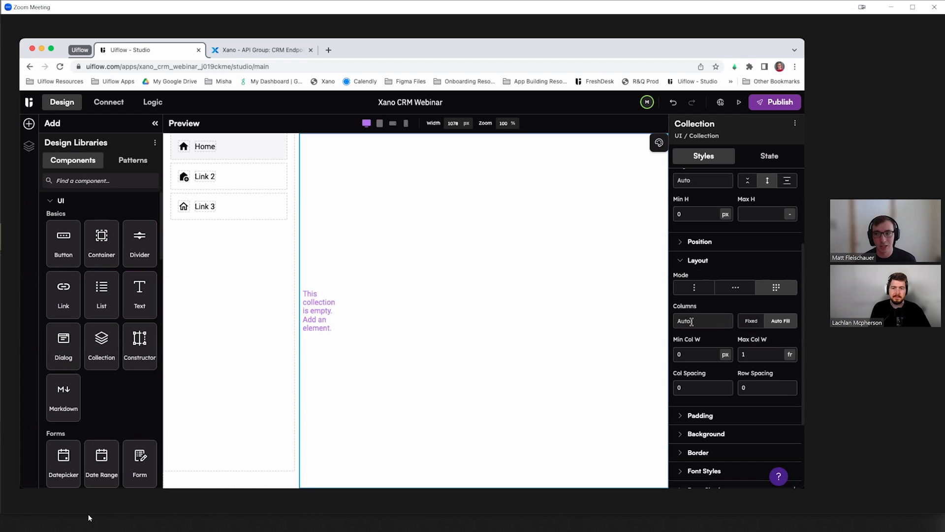
- Set the Collection grid's minimum column width to 400 px and its column and row spacing to 12
left_click(695, 355)
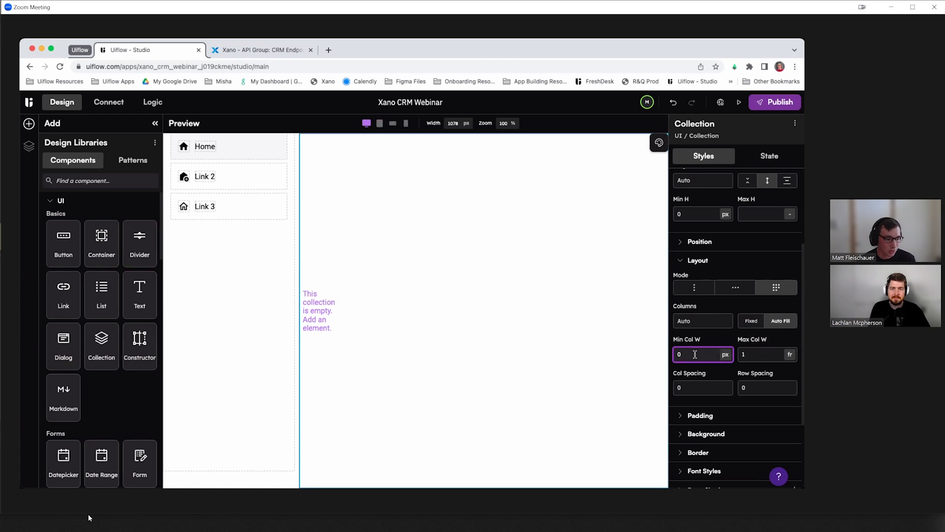
key("BackSpace")
type("400")
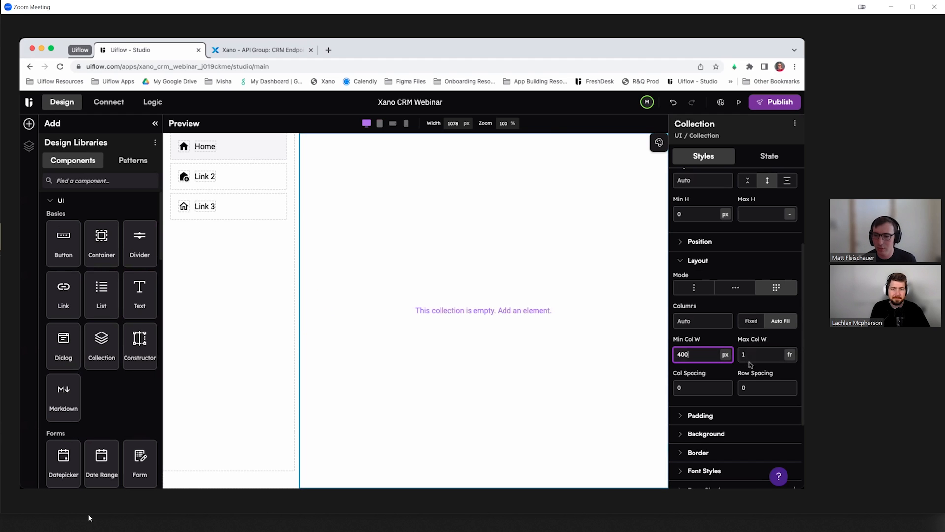
left_click(711, 388)
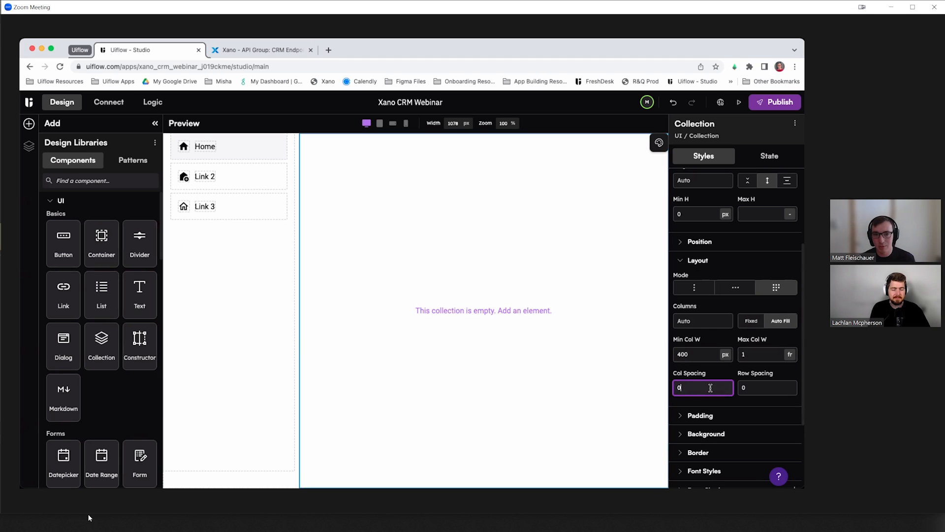
key("BackSpace")
type("12")
left_click(752, 392)
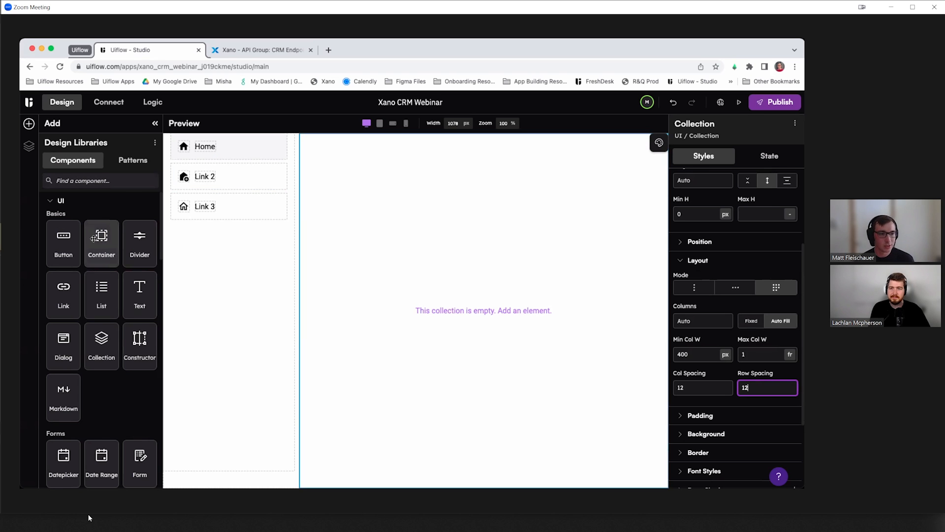
- Add a Container inside the Collection and set its width to Fill container
left_click_drag(97, 236, 443, 235)
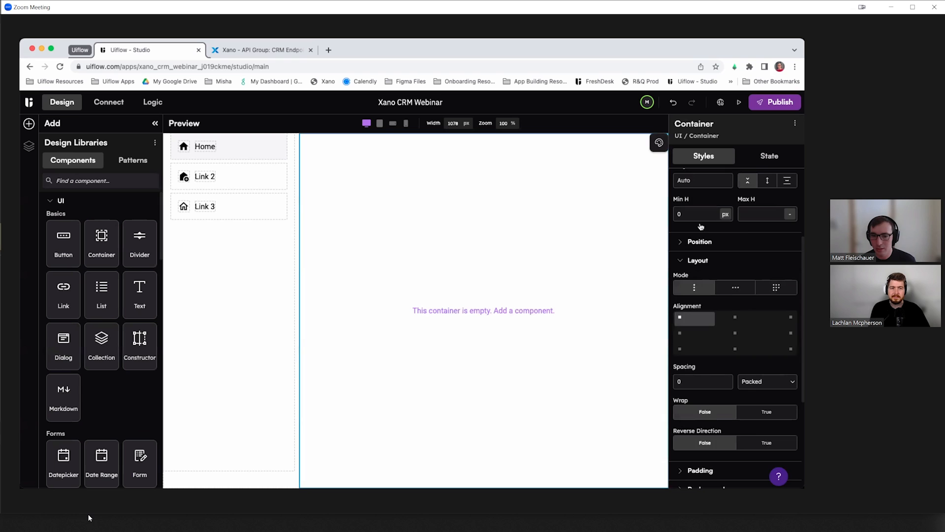
scroll(799, 257, "up", 3)
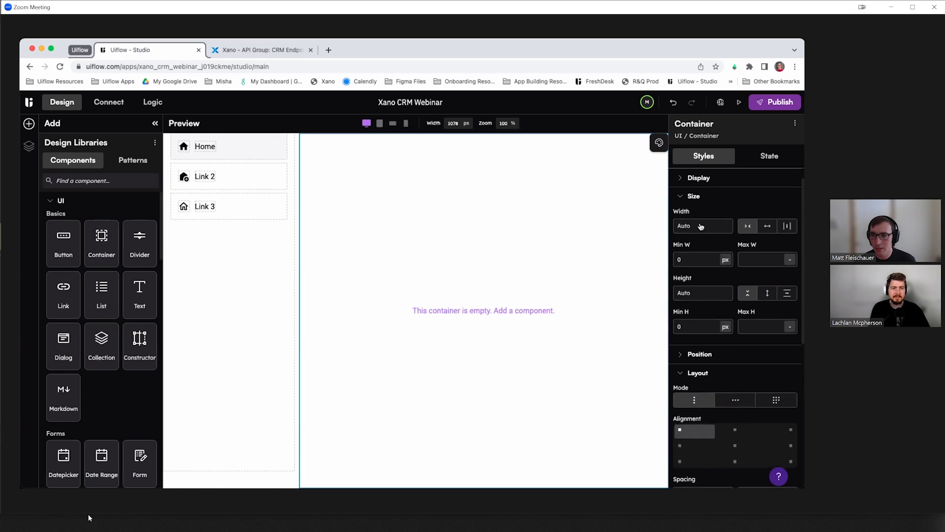
left_click(767, 234)
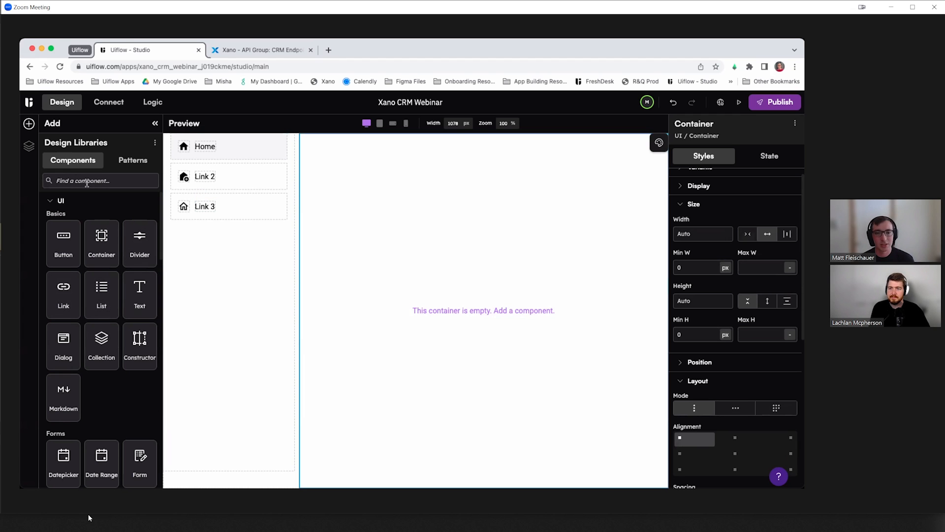
- Add a Text element inside the Collection's container and rename it Contact Name
left_click_drag(140, 294, 384, 241)
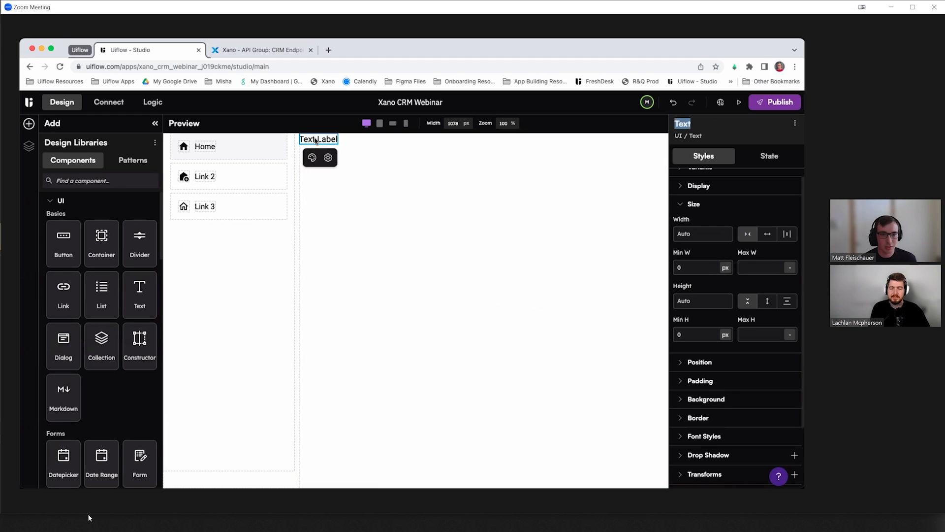
type("Compan")
key("BackSpace")
key("BackSpace")
key("BackSpace")
key("BackSpace")
type("ntact Name")
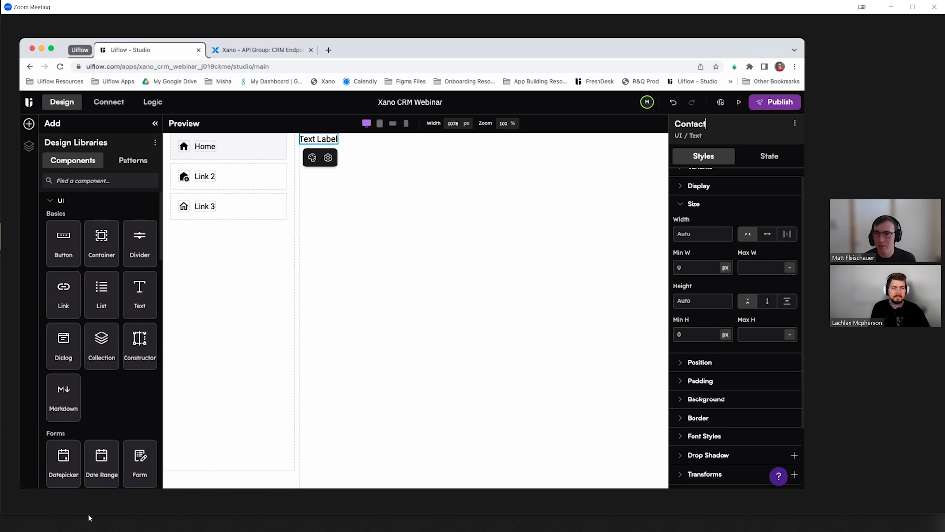
key("BackSpace")
key("BackSpace")
key("BackSpace")
type("ame")
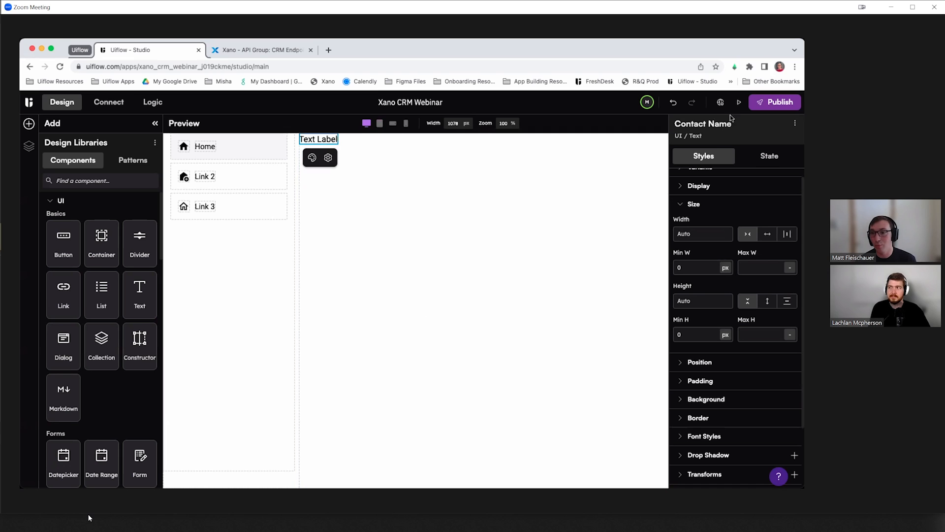
- Duplicate the Contact Name text element and rename the copy Email Text
triple_click(702, 124)
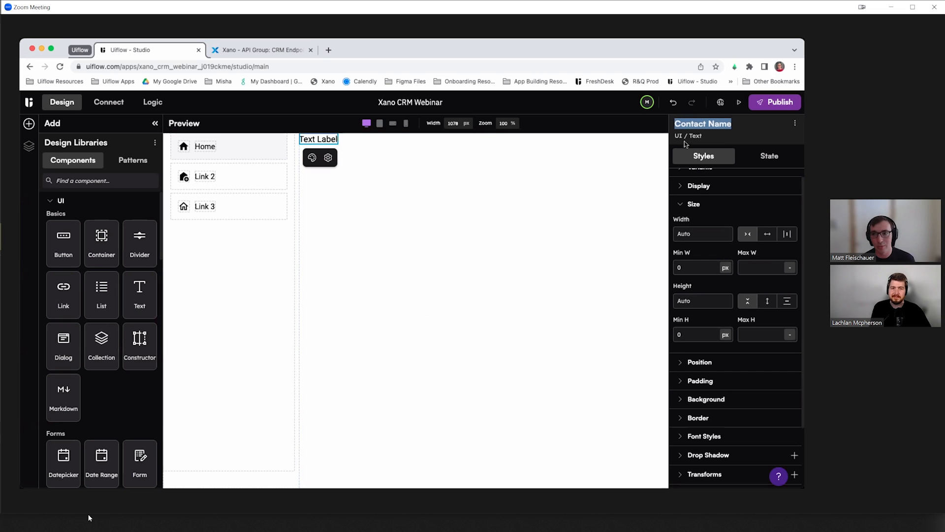
key("super+Tab")
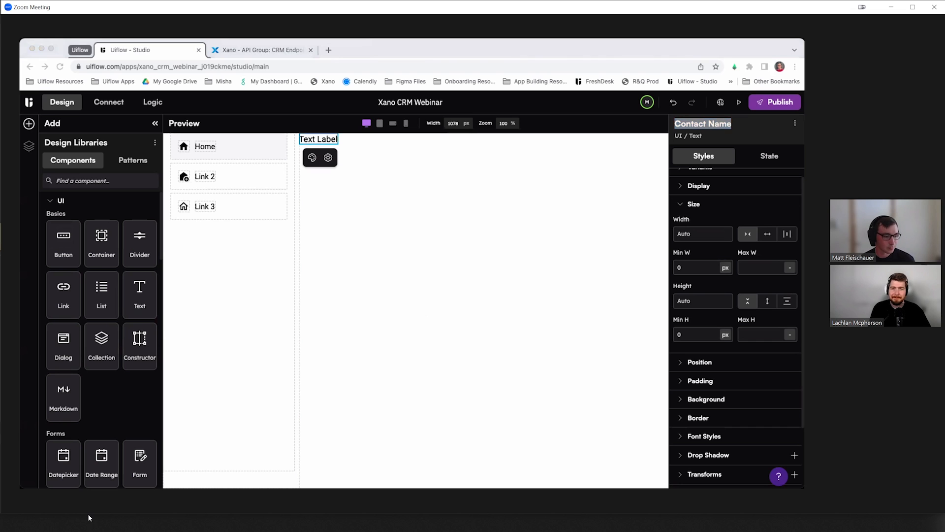
left_click(320, 142)
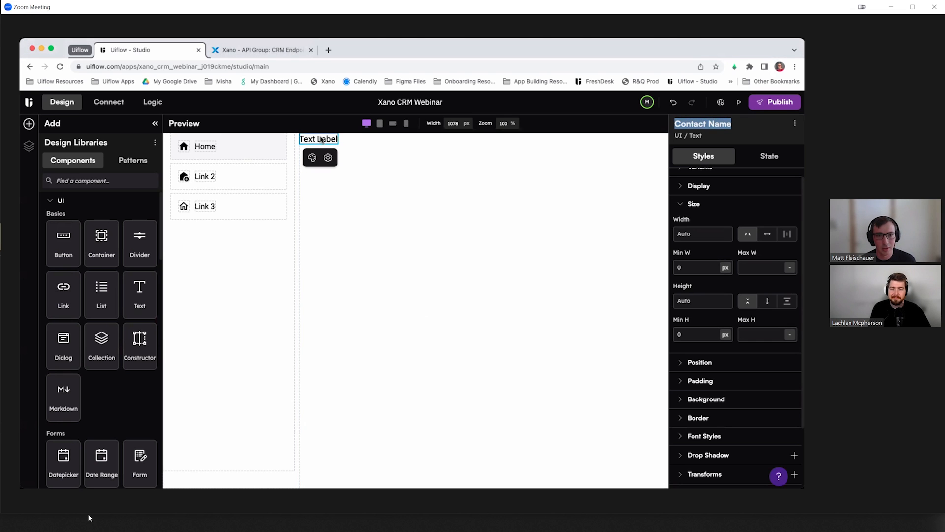
right_click(321, 140)
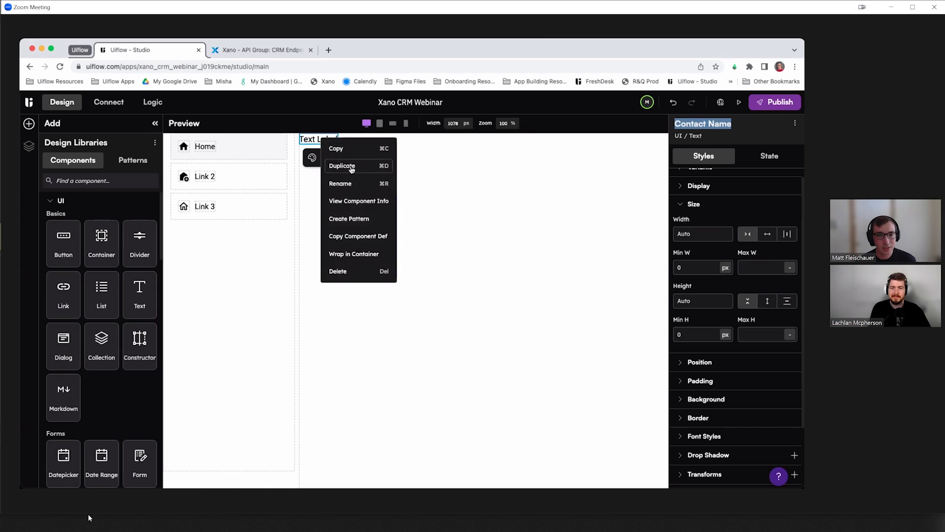
left_click(346, 167)
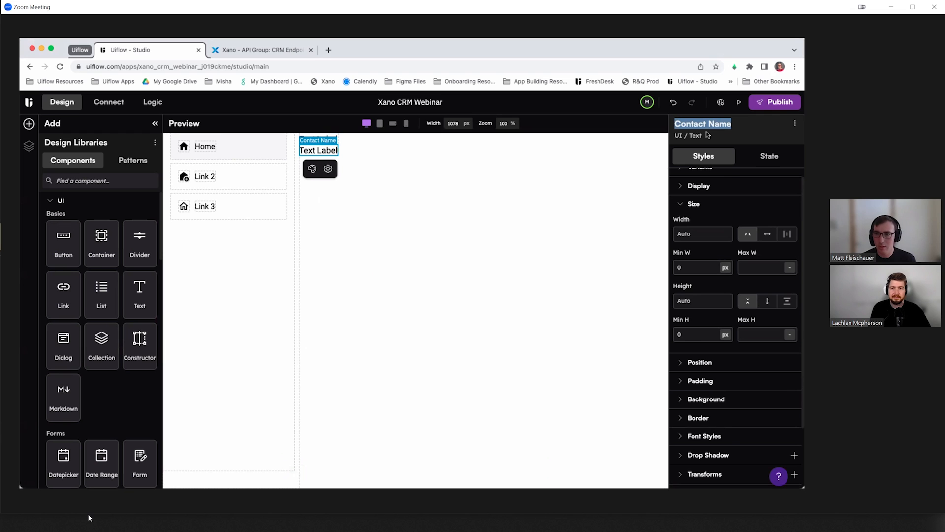
key("BackSpace")
key("super+z")
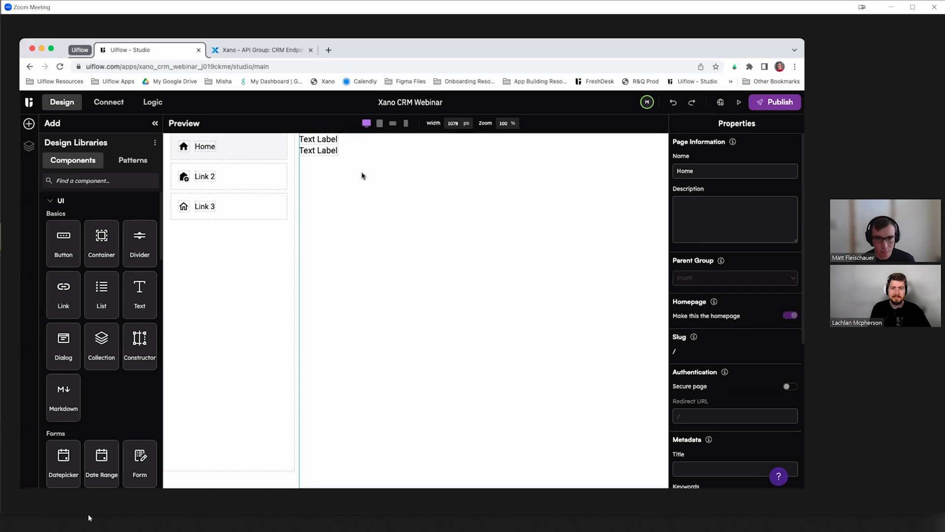
left_click(337, 152)
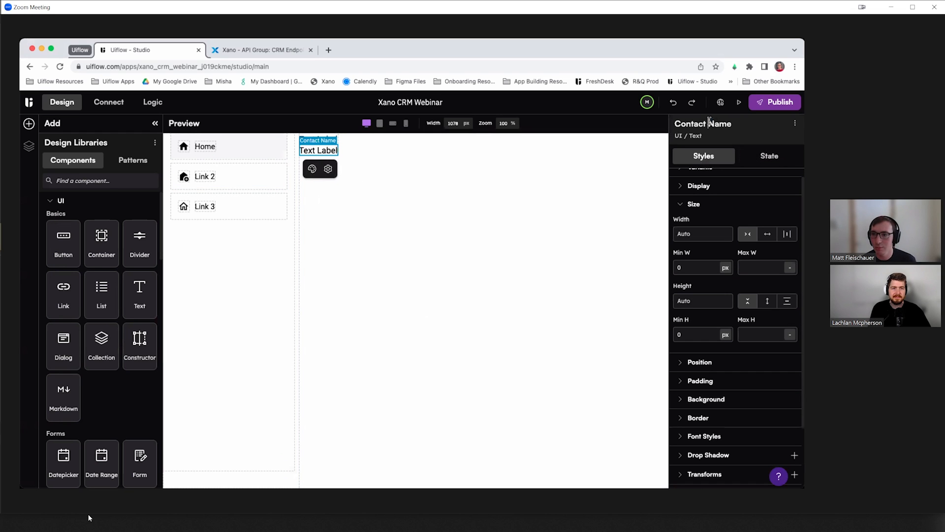
left_click(710, 123)
type("Email Text")
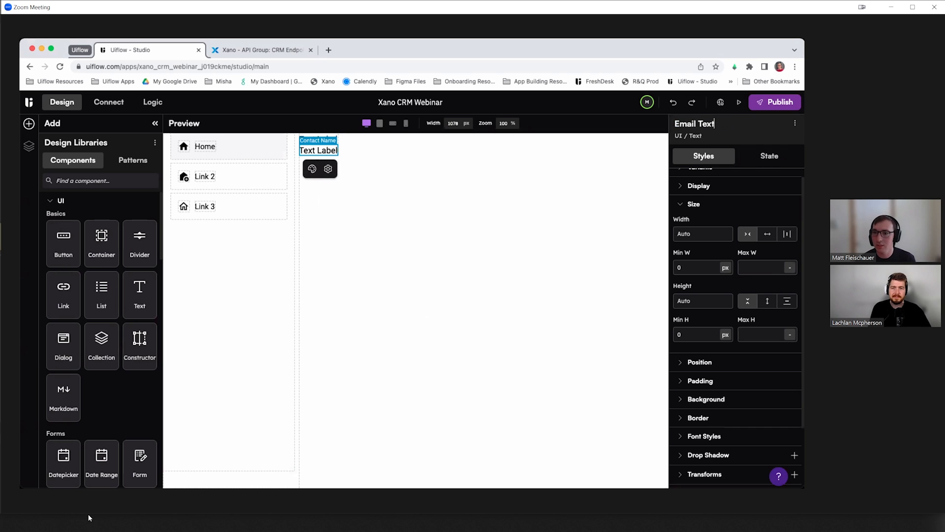
key("Return")
- Add a nested Container below the two text labels and set its width to Fill container
left_click(340, 219)
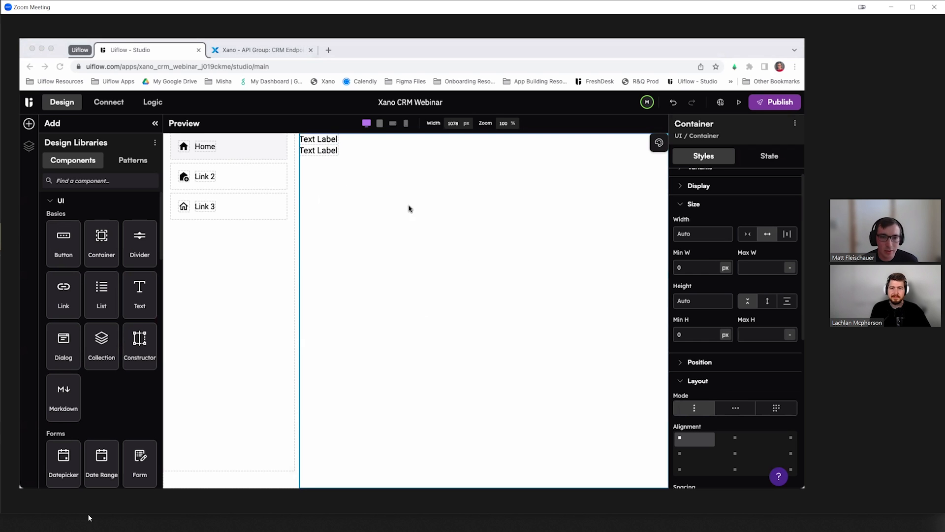
left_click(319, 140)
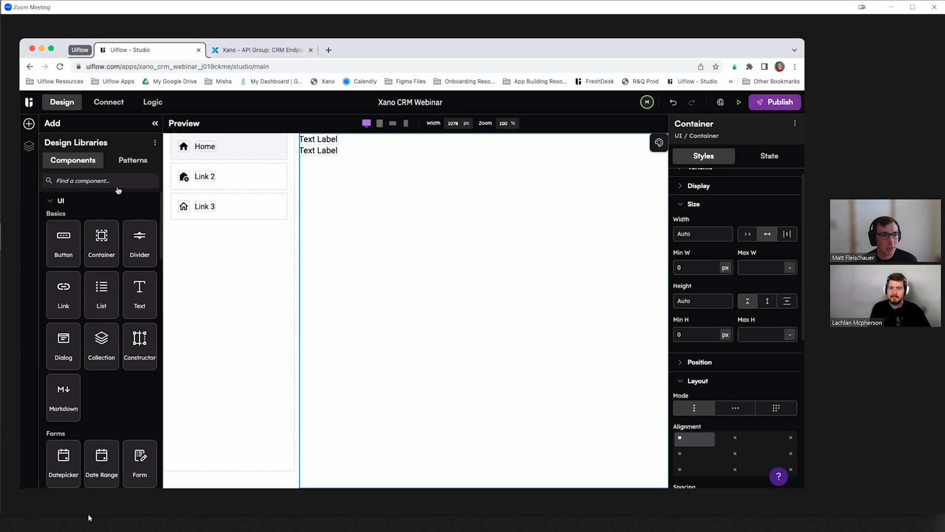
left_click_drag(102, 240, 401, 219)
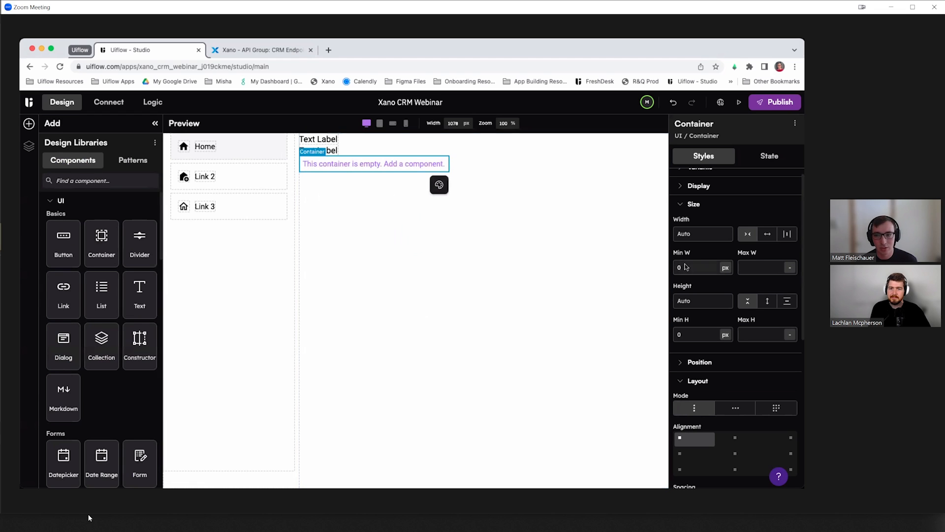
left_click(767, 237)
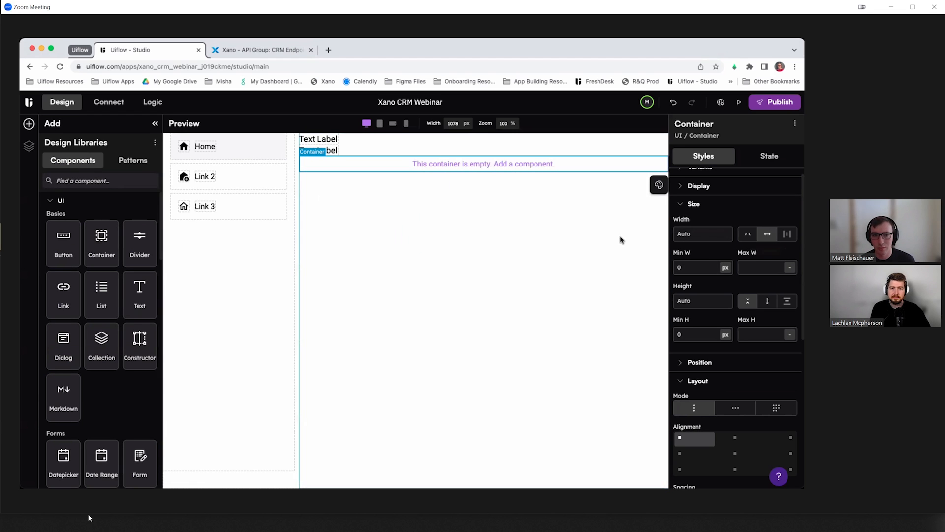
- Set the nested container's layout to Row mode with Space between spacing
scroll(704, 390, "down", 3)
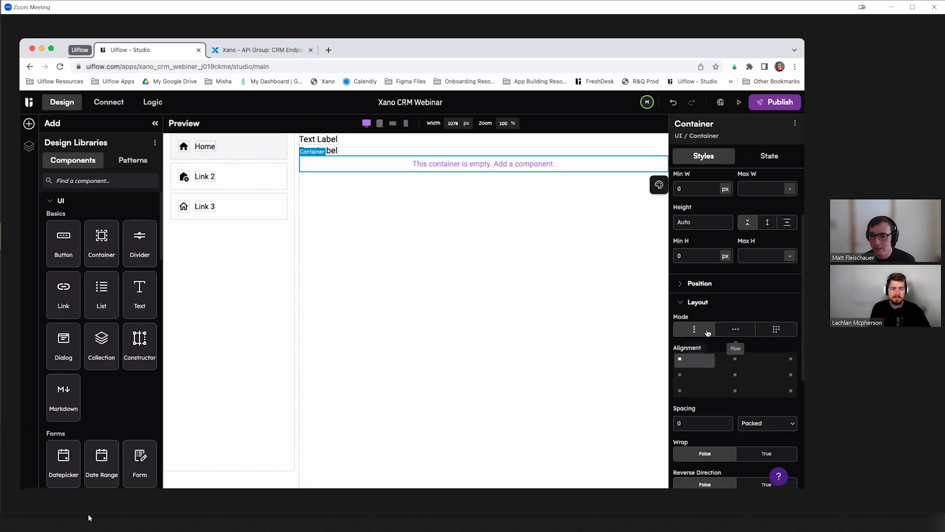
left_click(738, 333)
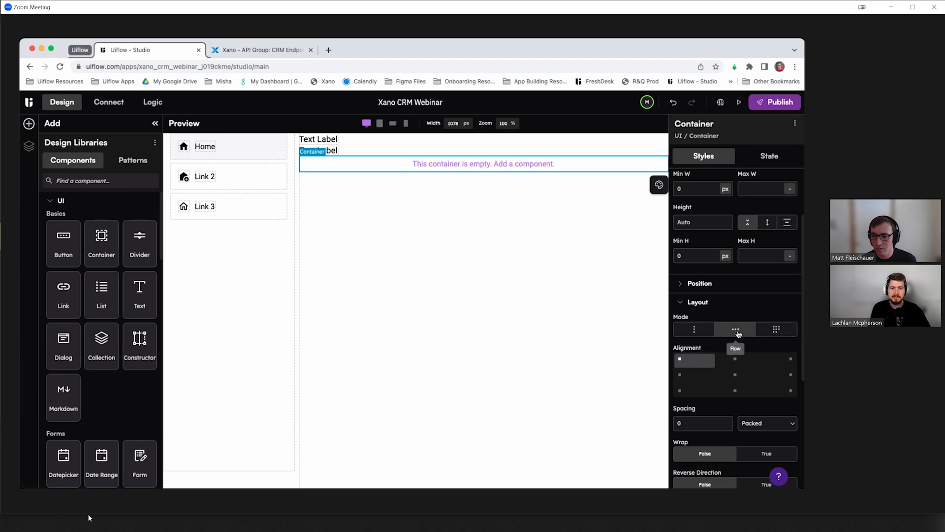
left_click(700, 422)
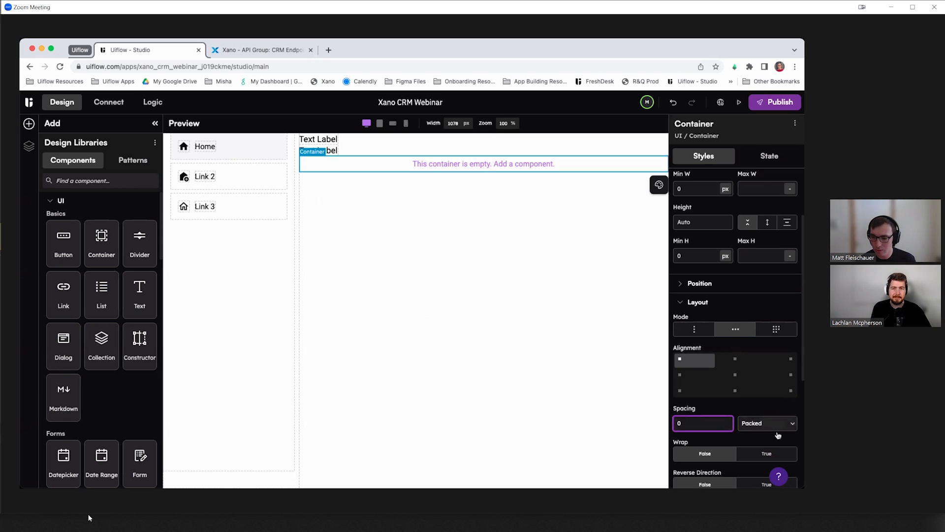
left_click(755, 423)
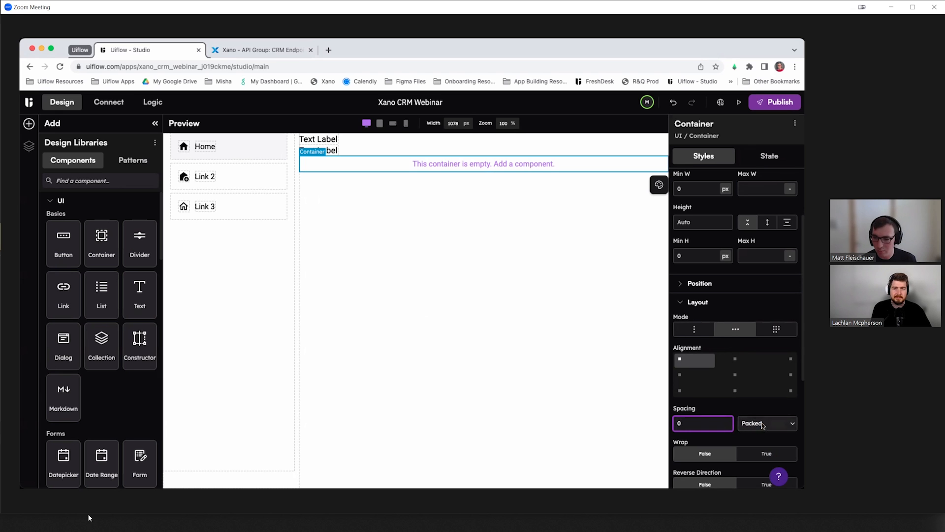
left_click(764, 434)
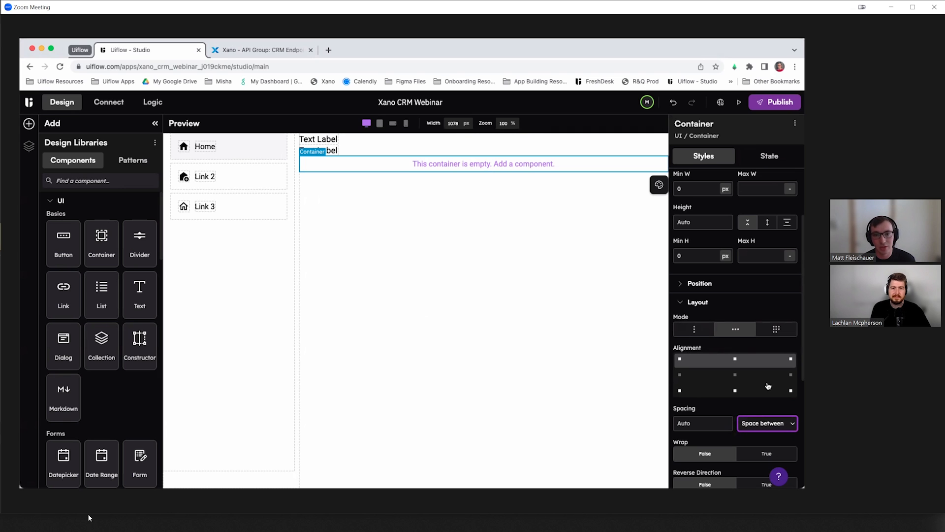
- Add a Text element inside the nested row container and rename it Company Name
left_click_drag(140, 293, 418, 166)
double_click(691, 123)
type("Company Nam")
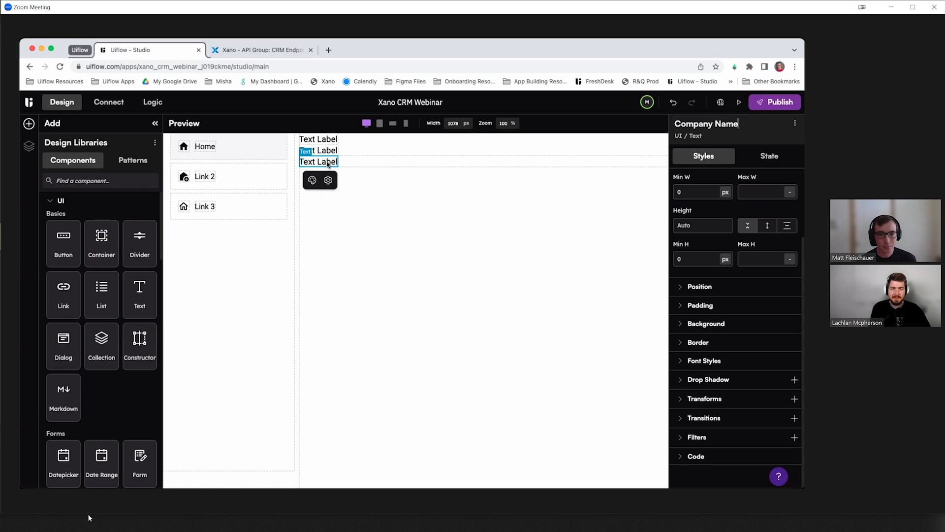
left_click(328, 179)
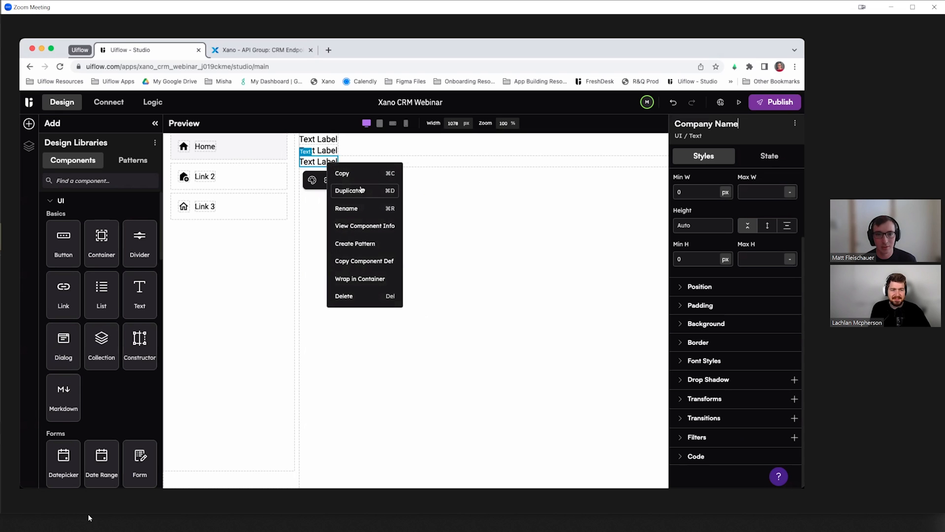
left_click(524, 239)
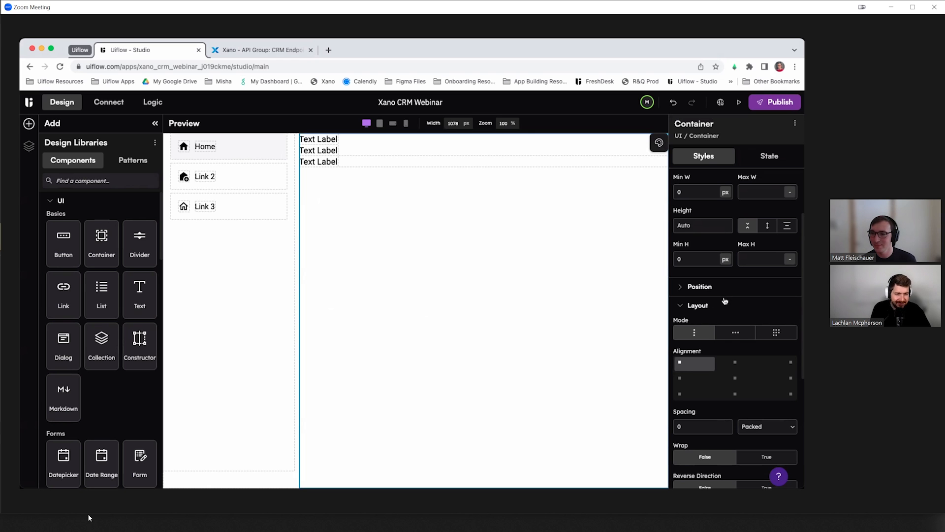
- Examine the card container's size and layout settings and the Company Name text's state and font styles
scroll(696, 309, "down", 2)
scroll(695, 310, "down", 1)
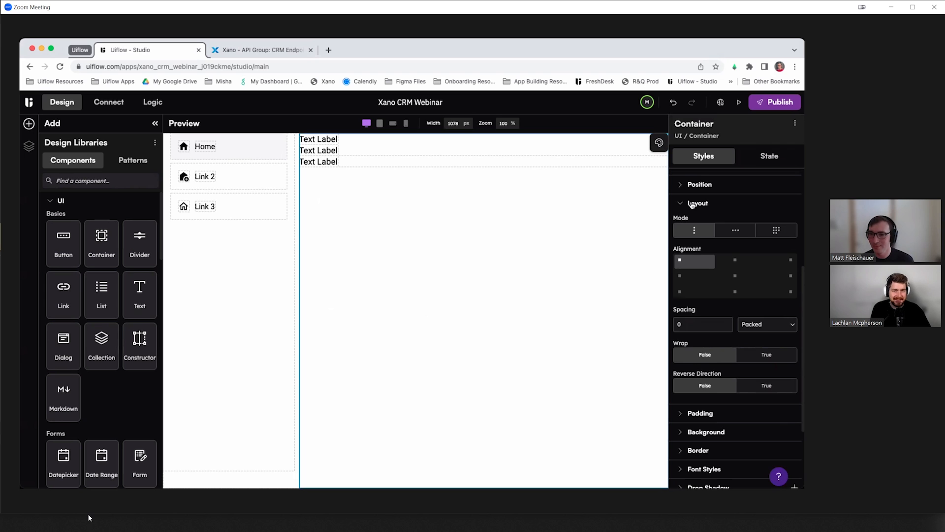
left_click(691, 203)
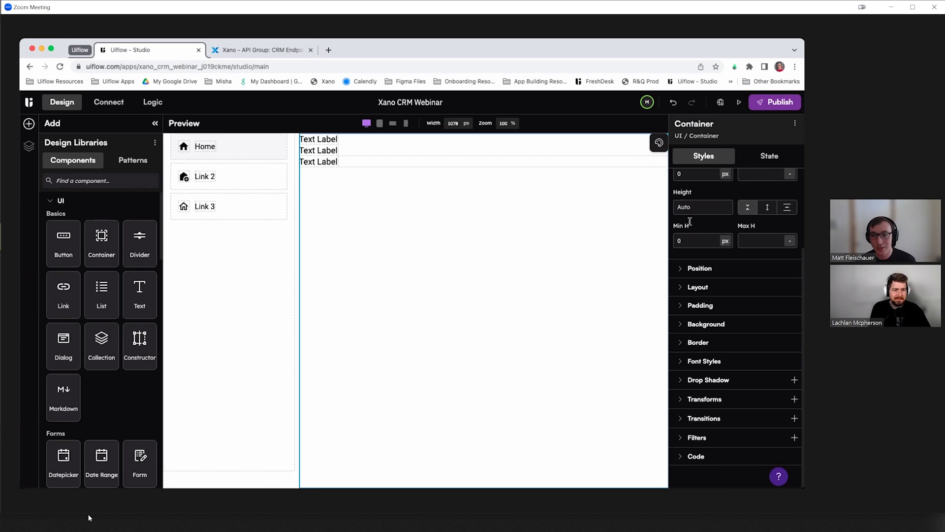
scroll(713, 207, "up", 3)
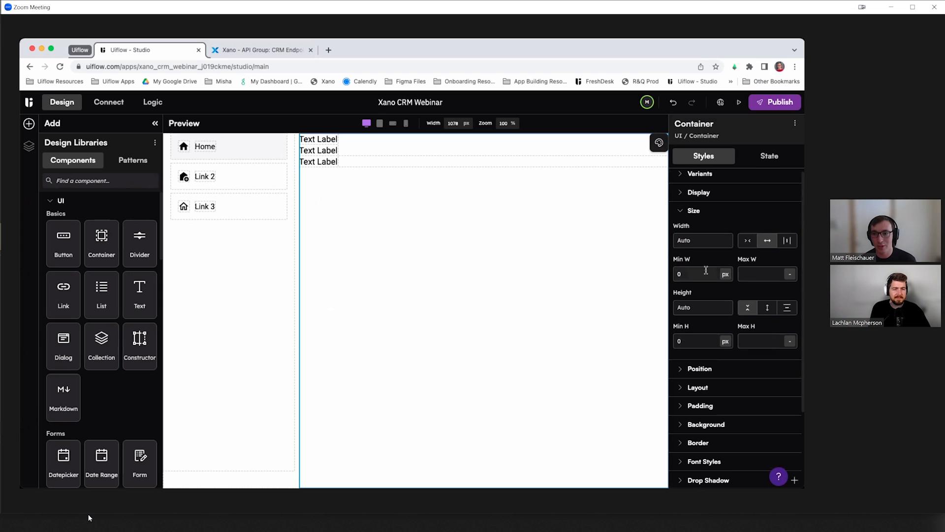
left_click(323, 164)
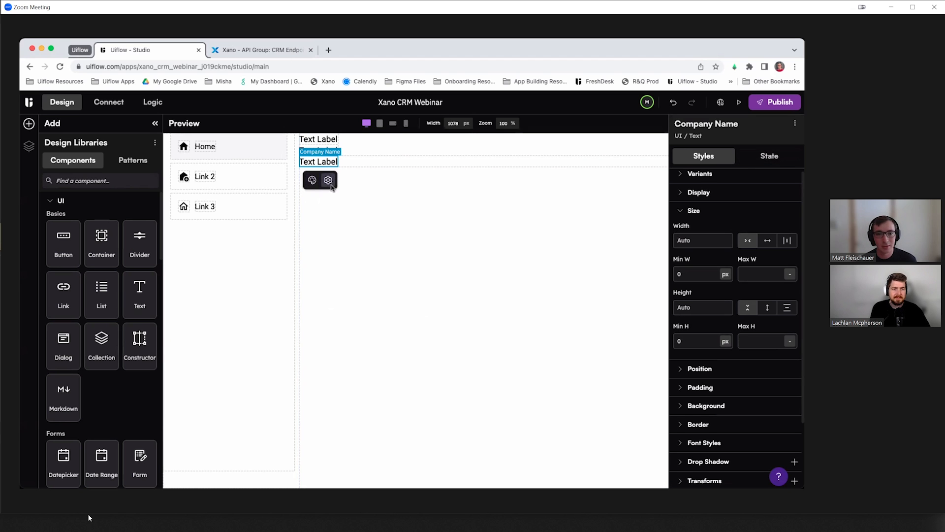
left_click(769, 156)
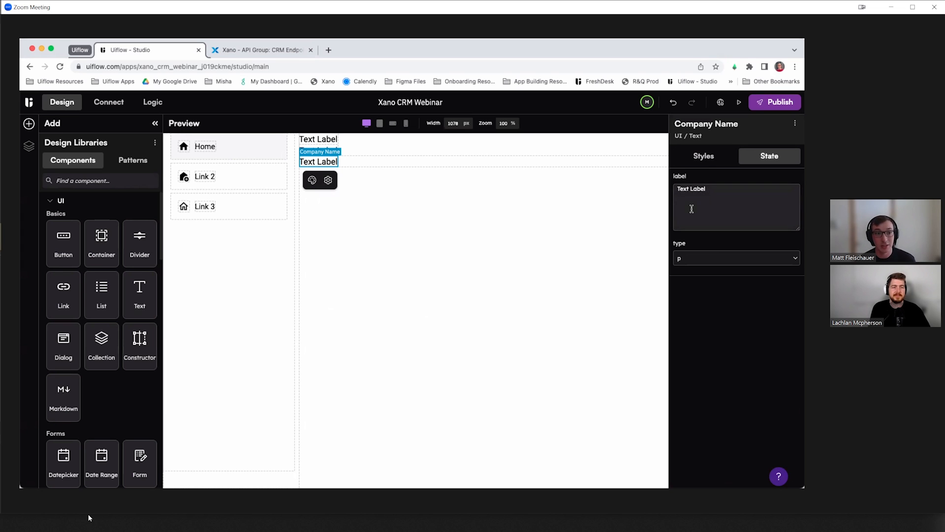
left_click(313, 180)
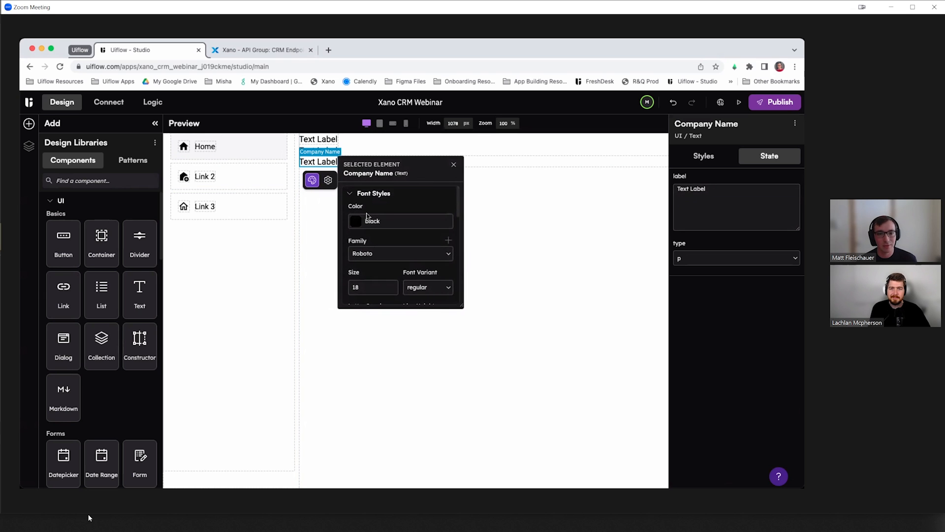
scroll(354, 252, "down", 2)
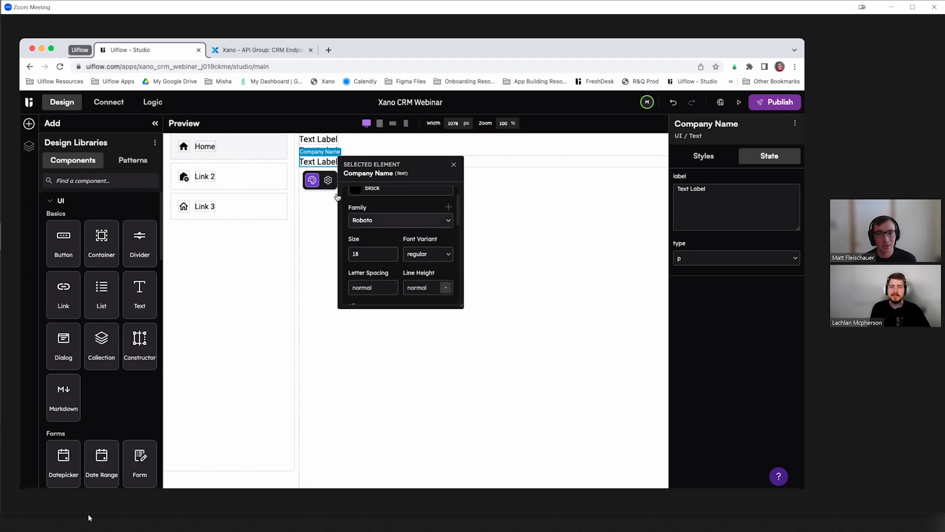
scroll(383, 231, "up", 1)
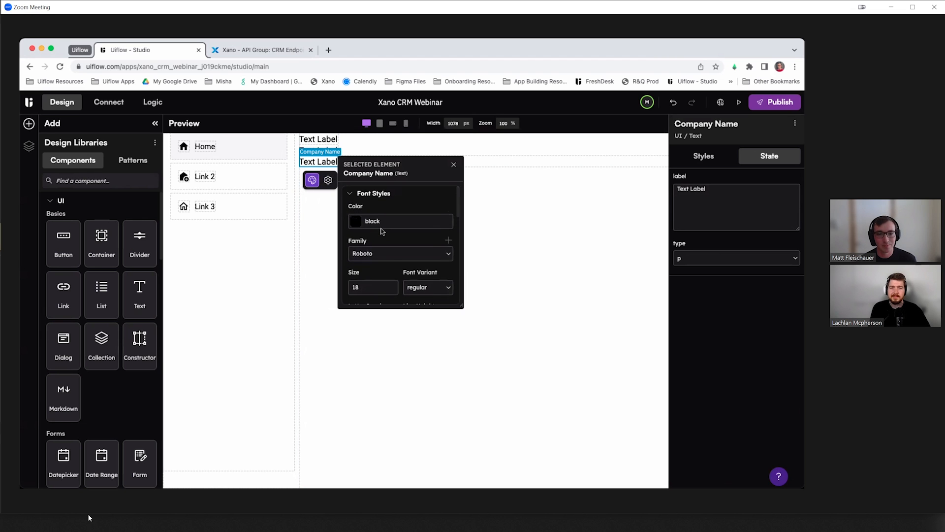
left_click(715, 158)
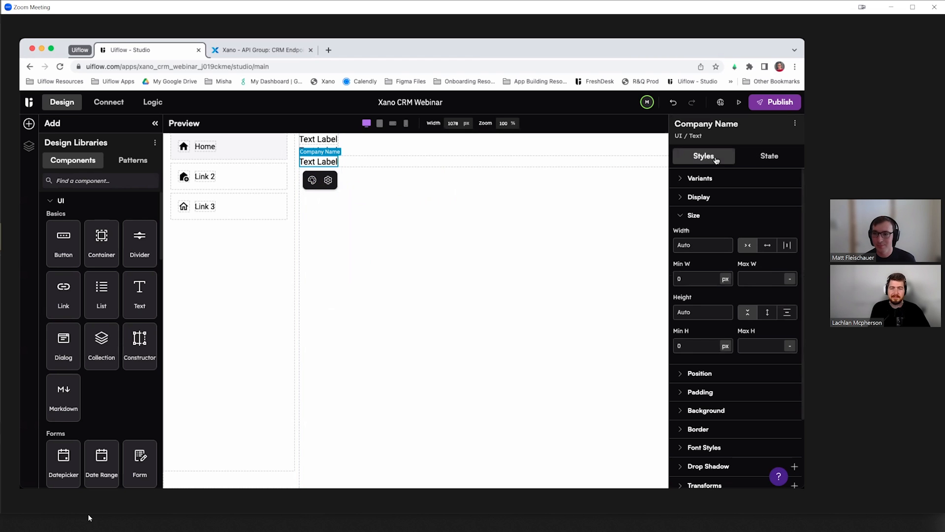
- Duplicate the Company Name text inside the nested row container and rename the copy Phone Number
right_click(320, 164)
left_click(353, 193)
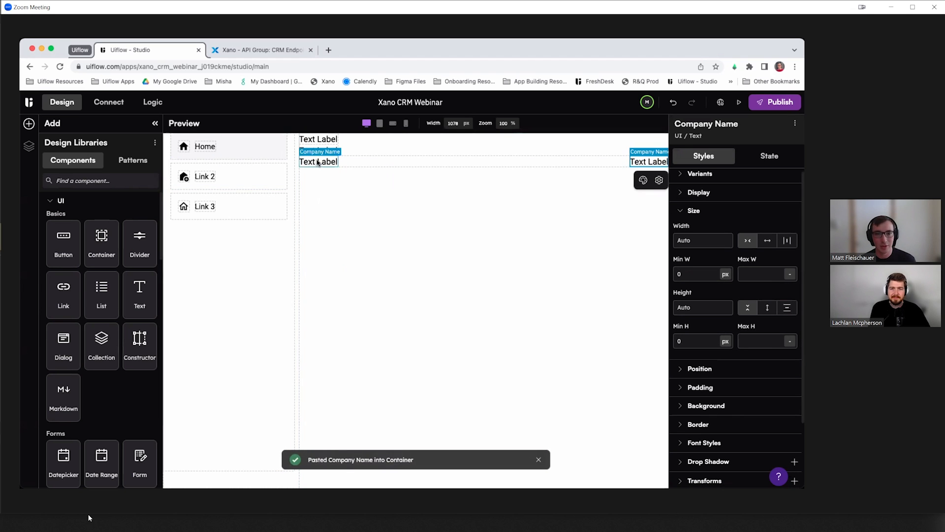
double_click(728, 125)
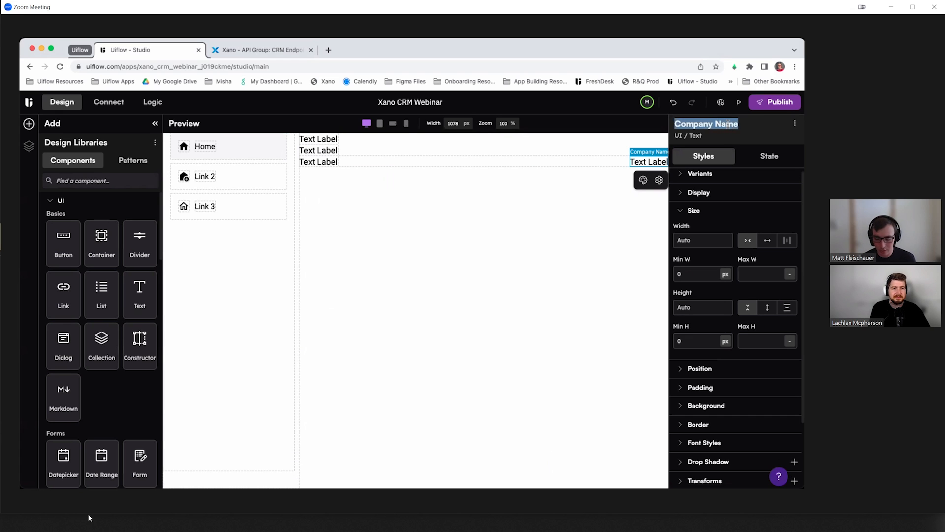
type("Phone Number")
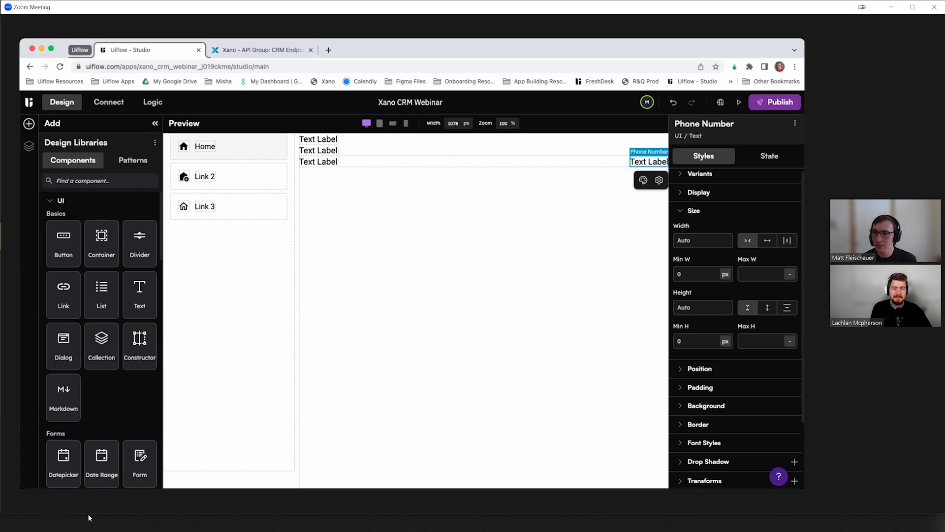
- Rename the outer container directly inside the Collection as Contact Card
left_click(404, 151)
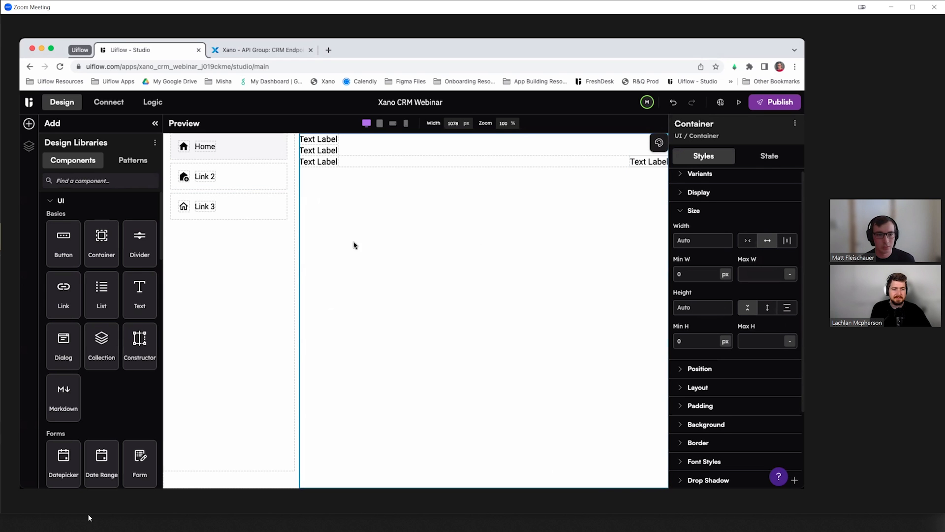
left_click(29, 146)
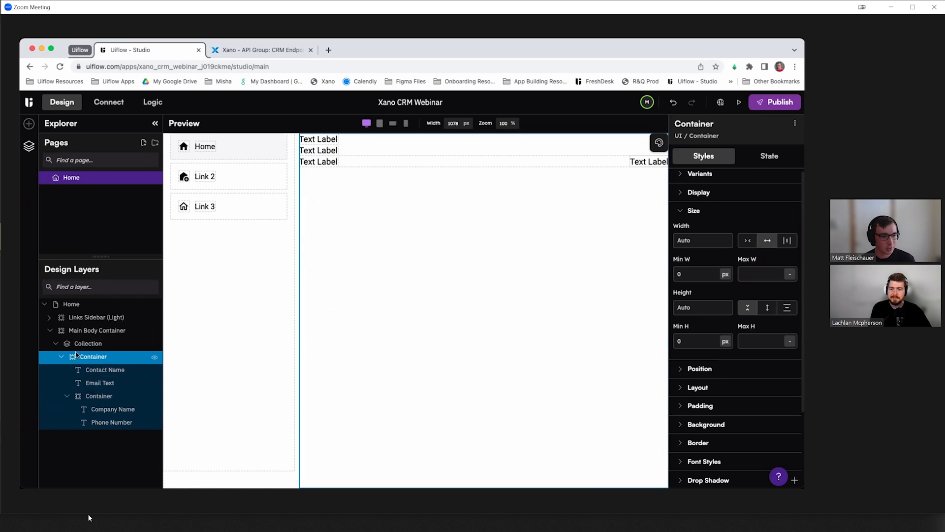
left_click(61, 357)
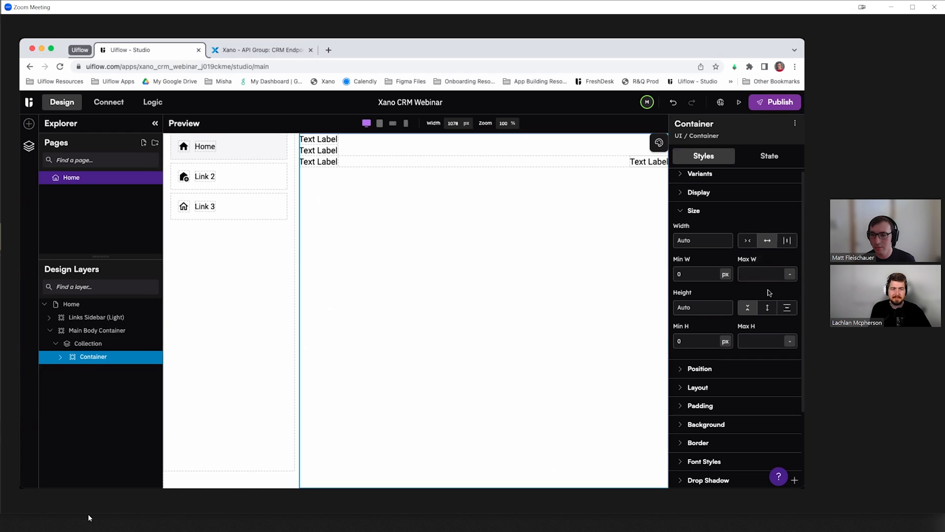
double_click(709, 123)
type("Contact Card")
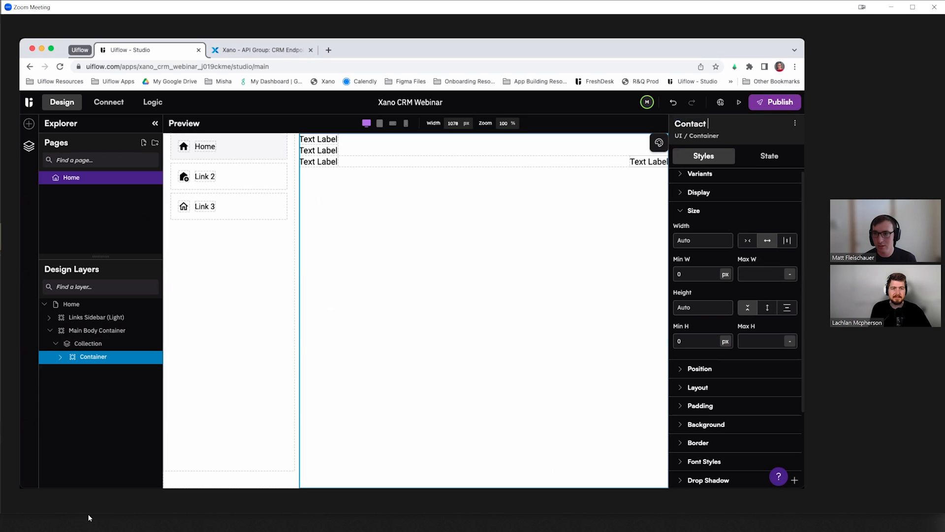
key("Return")
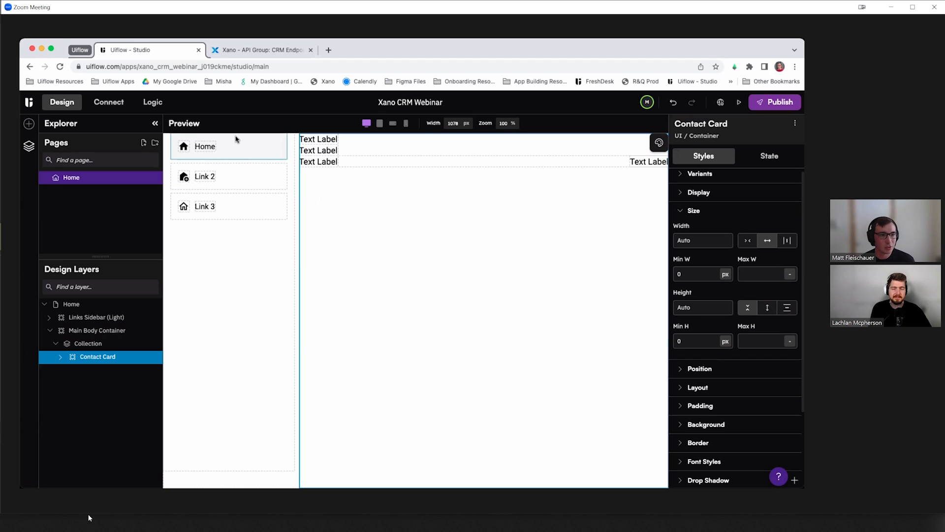
- Add a new Xano Database data connection to the app's Connections Catalog
left_click(107, 104)
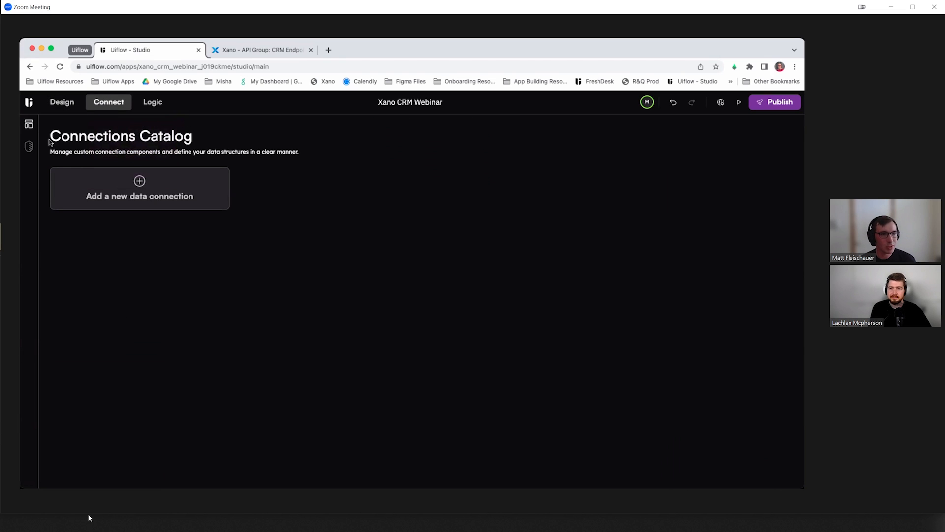
left_click(149, 181)
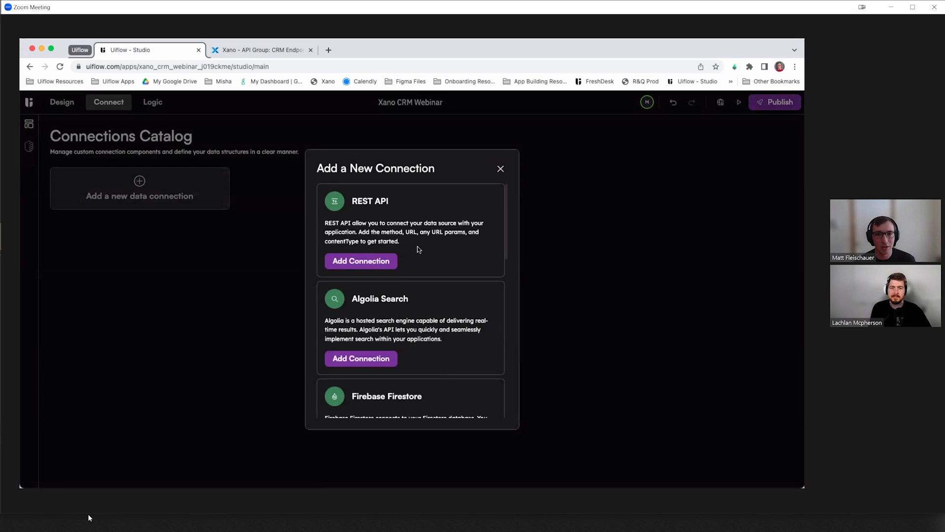
scroll(427, 287, "down", 5)
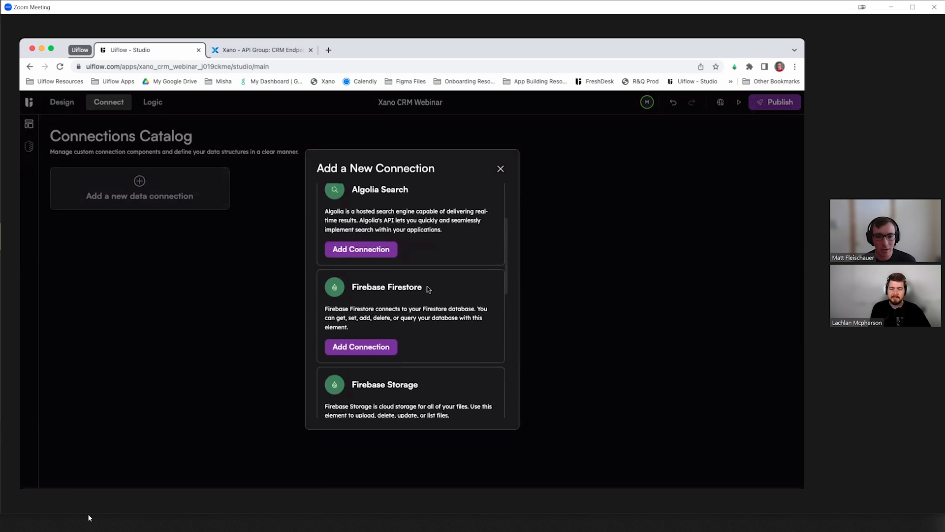
scroll(427, 287, "down", 4)
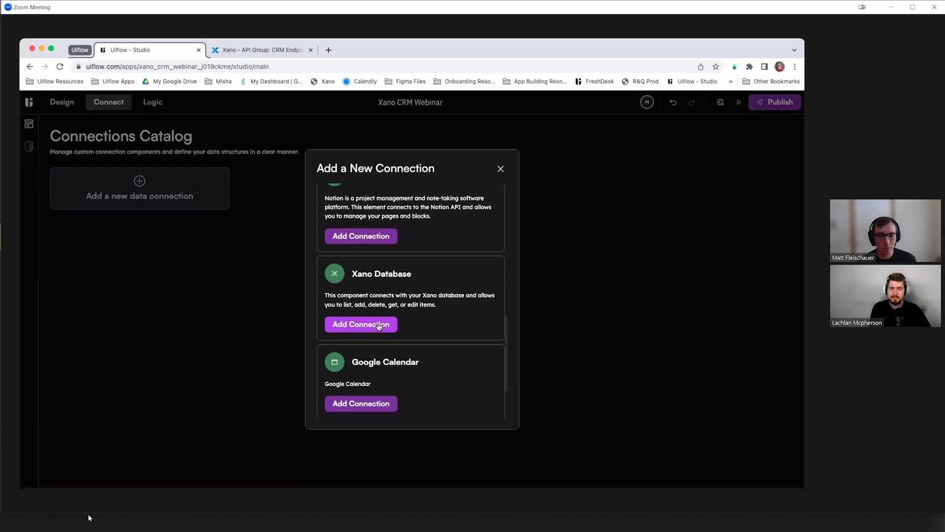
left_click(349, 326)
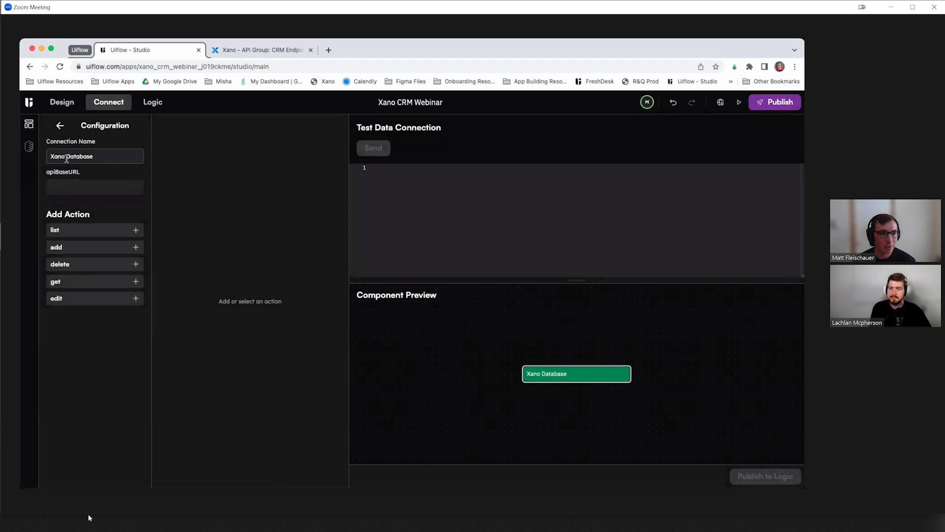
- Change the connection name to Xano Database APIs
left_click_drag(108, 159, 70, 156)
left_click(117, 157)
type("APIs")
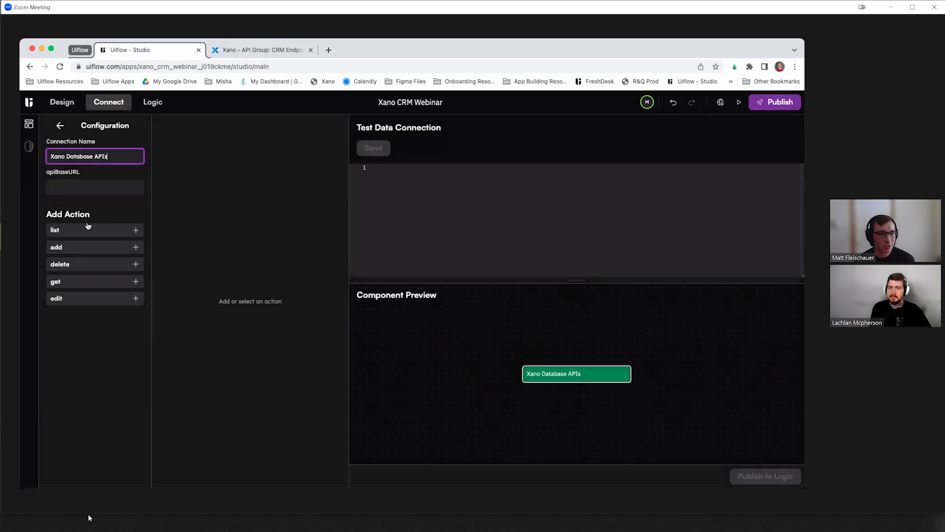
- Switch to Xano and copy the API Group Base URL of the CRM Endpoints group
left_click(233, 51)
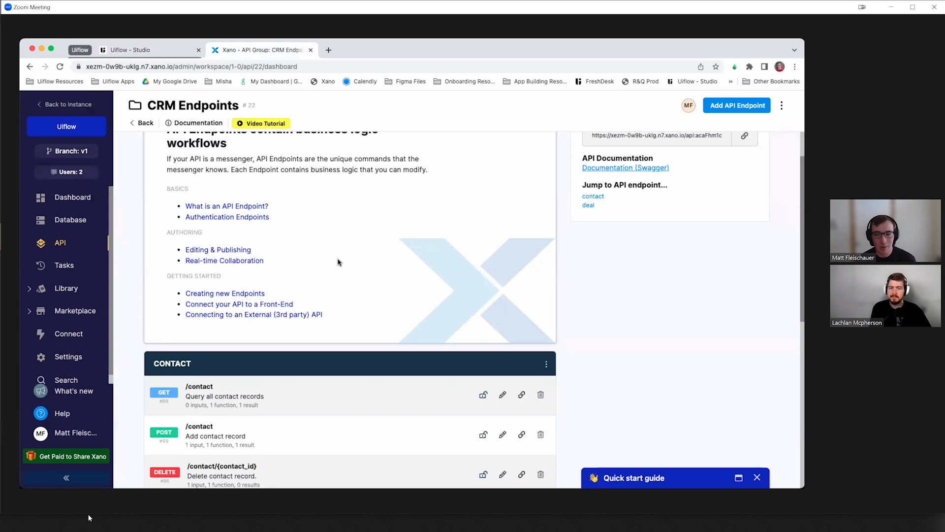
scroll(338, 262, "up", 1)
scroll(338, 262, "up", 1)
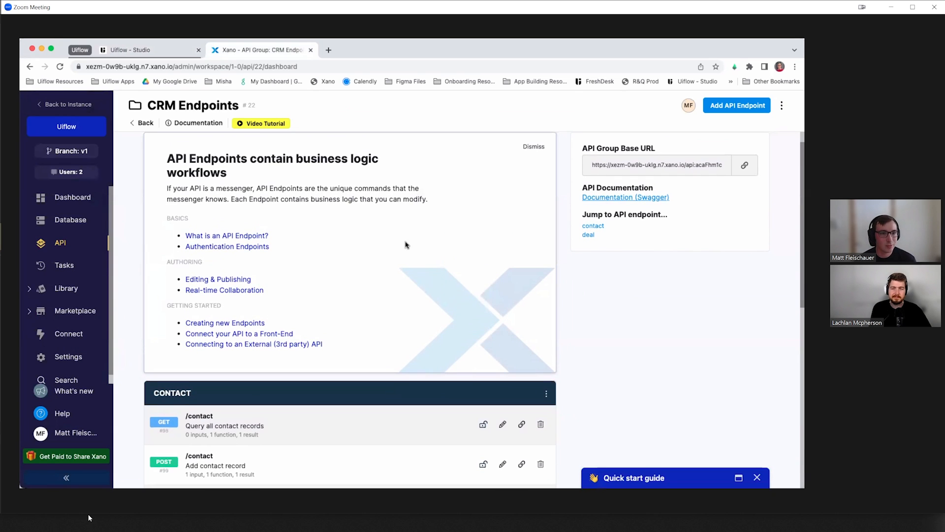
scroll(399, 248, "up", 1)
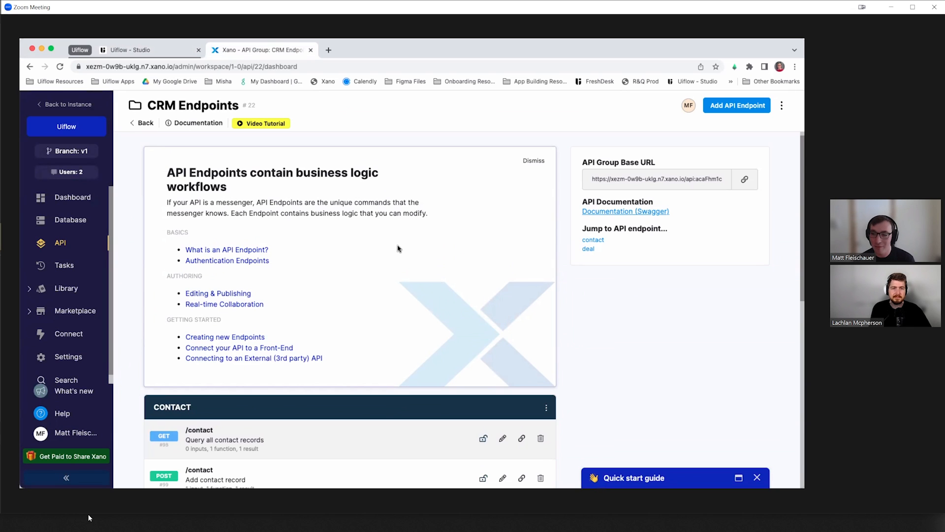
left_click_drag(584, 163, 697, 167)
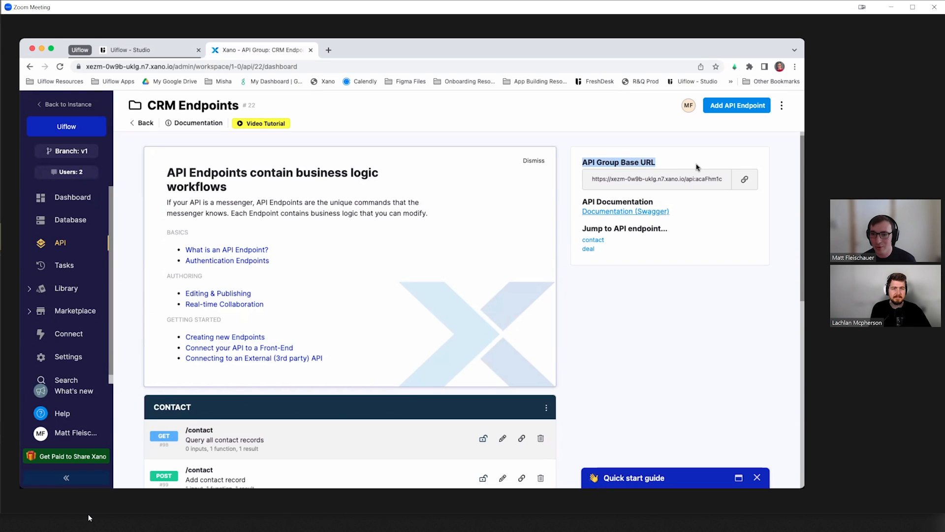
left_click(742, 180)
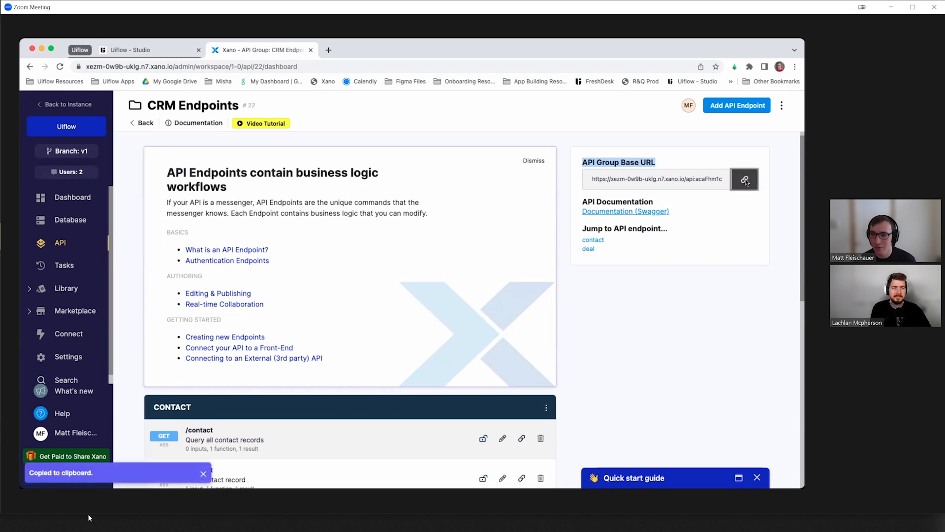
- Return to Uiflow and paste the copied Xano base URL as the connection's apiBaseURL
left_click(150, 52)
left_click(94, 187)
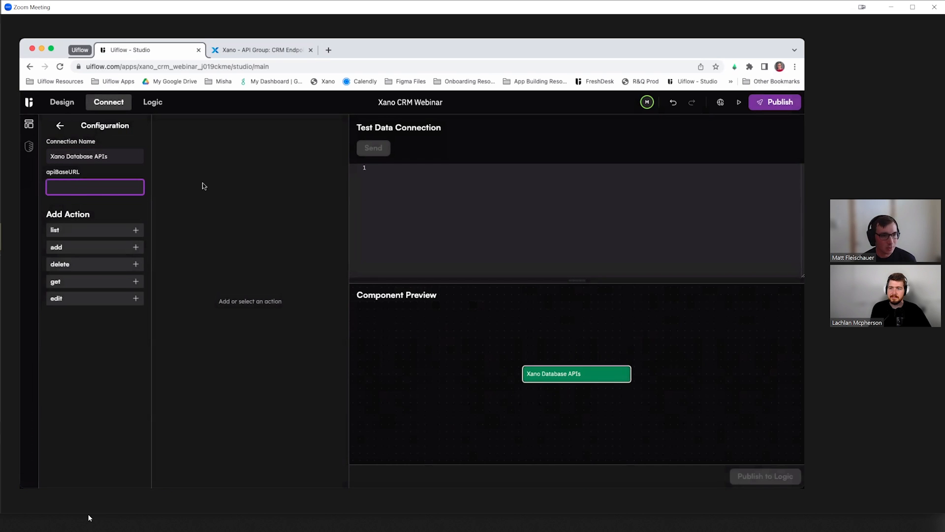
key("super+v")
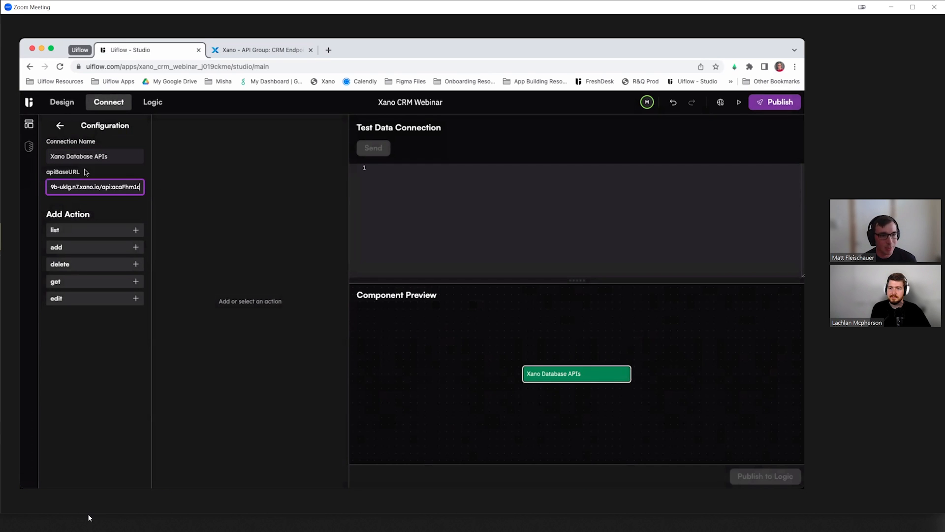
left_click(89, 338)
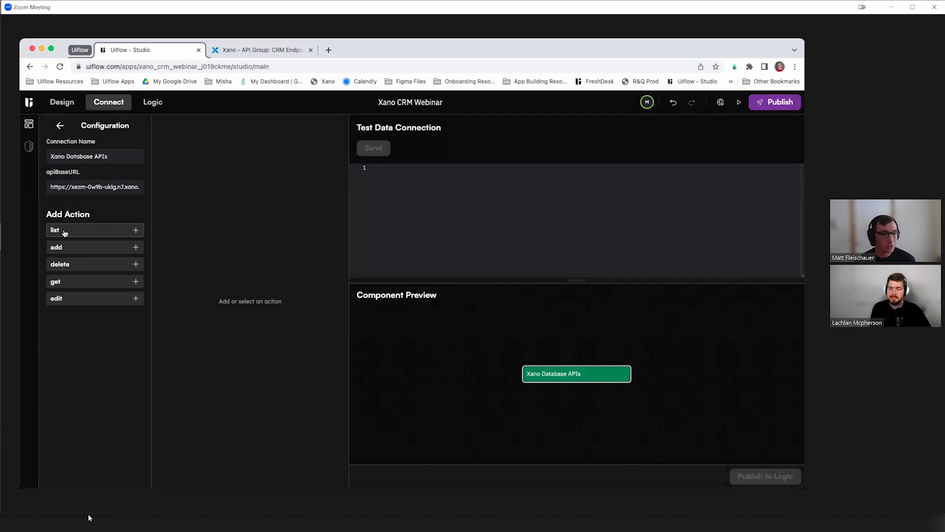
- Add a list action to the Xano connection and name it Get All Contacts
left_click(99, 228)
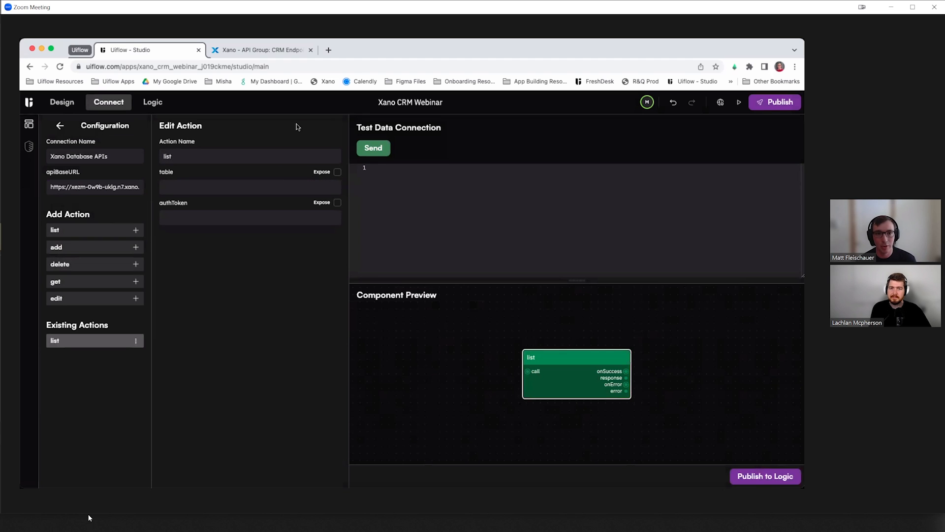
left_click_drag(196, 156, 162, 156)
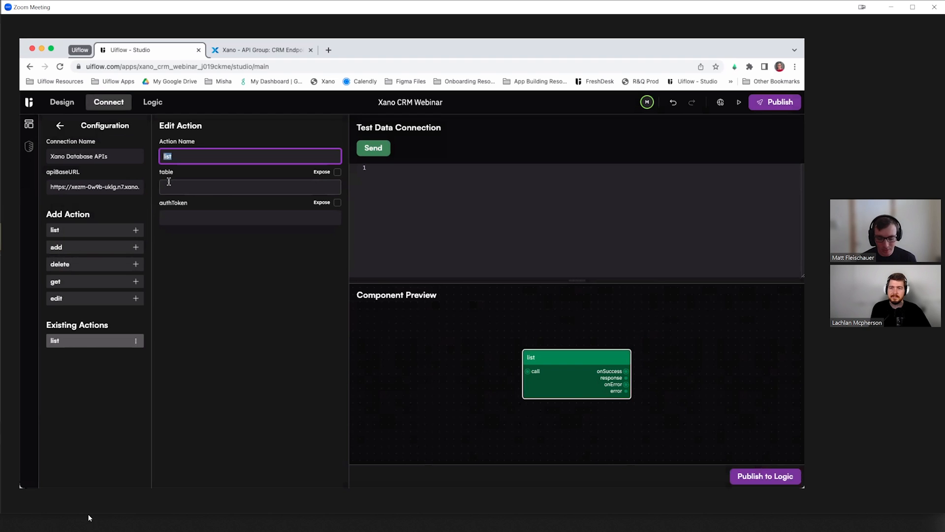
type("Get All Contacts")
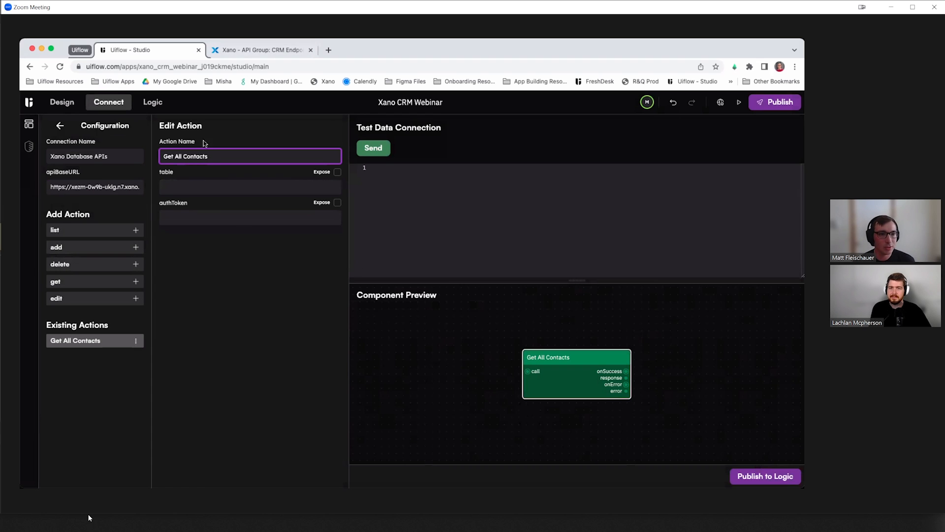
- Set the table of the Get All Contacts action to contact, checking the endpoint path in Xano's CRM Endpoints group before returning to Uiflow
left_click(180, 186)
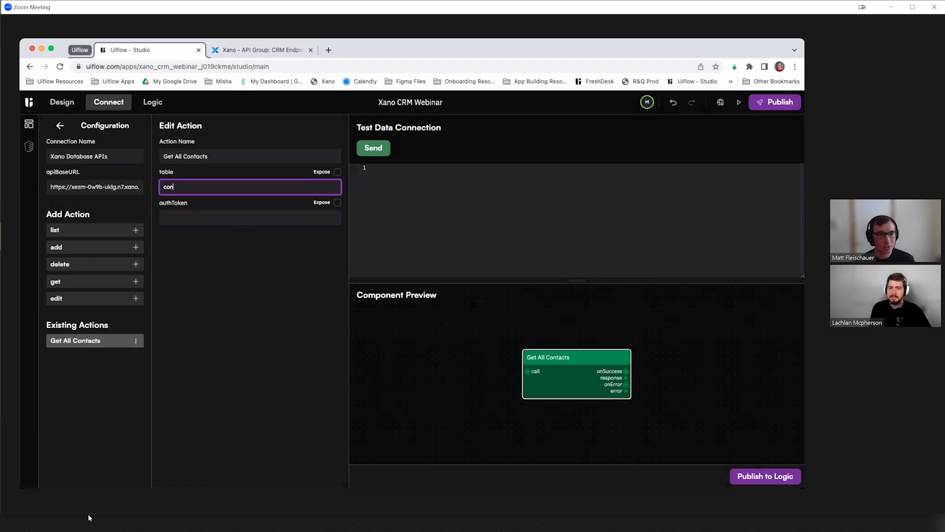
left_click(261, 49)
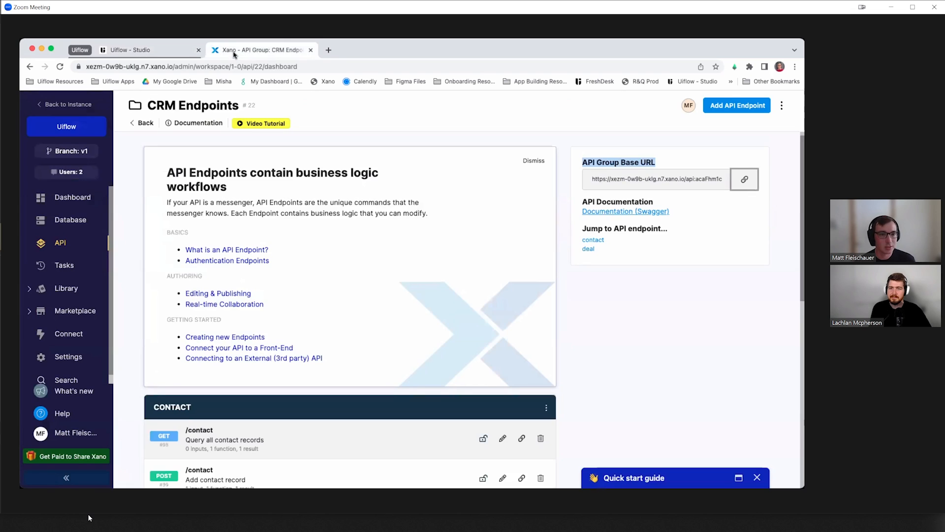
scroll(263, 327, "down", 3)
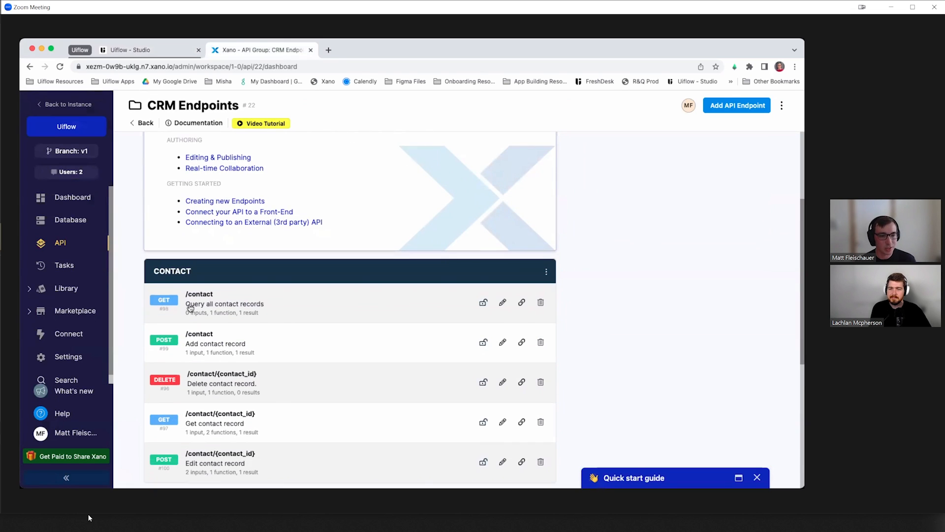
left_click(129, 49)
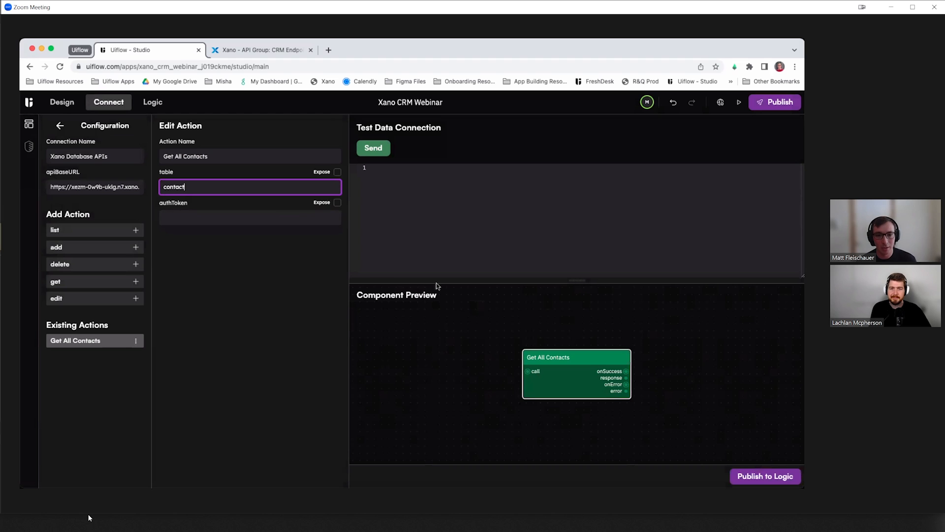
left_click(254, 266)
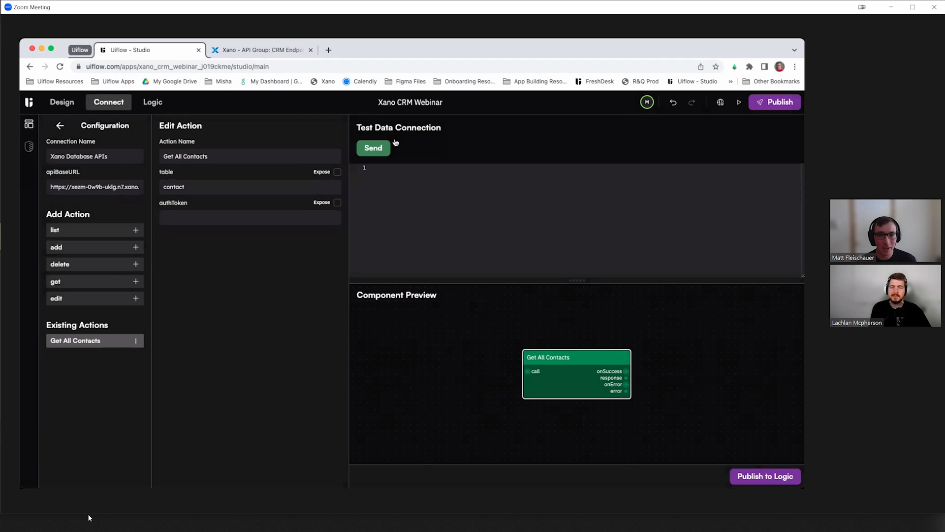
- Send a test request for Get All Contacts and examine the returned contact records from first to last
left_click(370, 149)
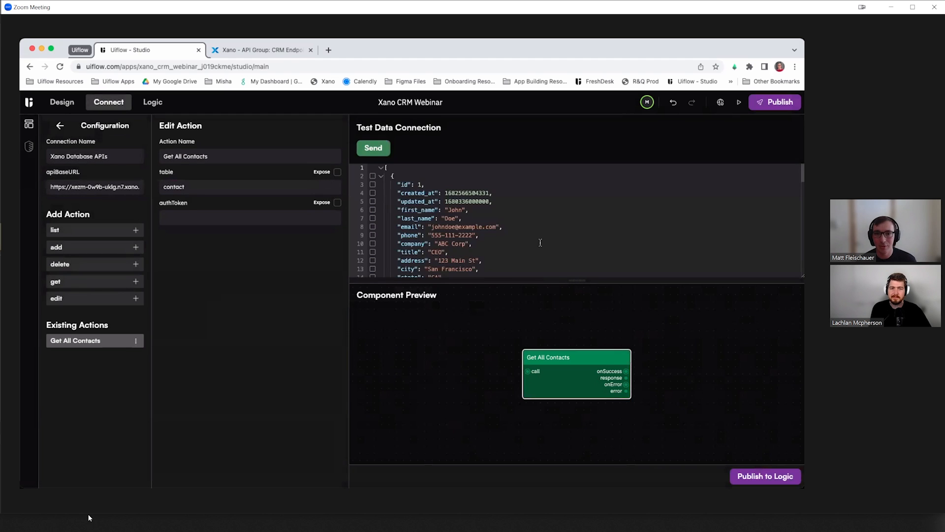
left_click_drag(585, 282, 588, 348)
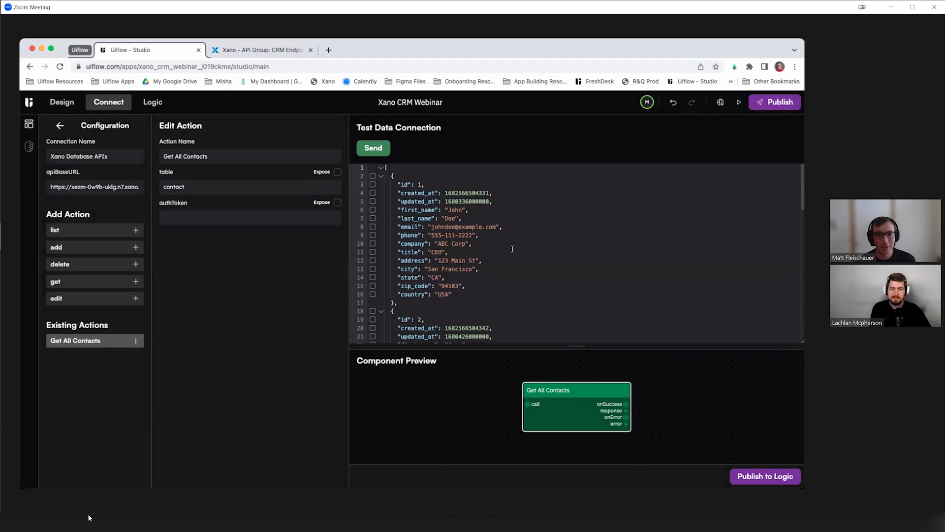
scroll(428, 253, "down", 1)
scroll(421, 256, "up", 1)
scroll(561, 264, "down", 8)
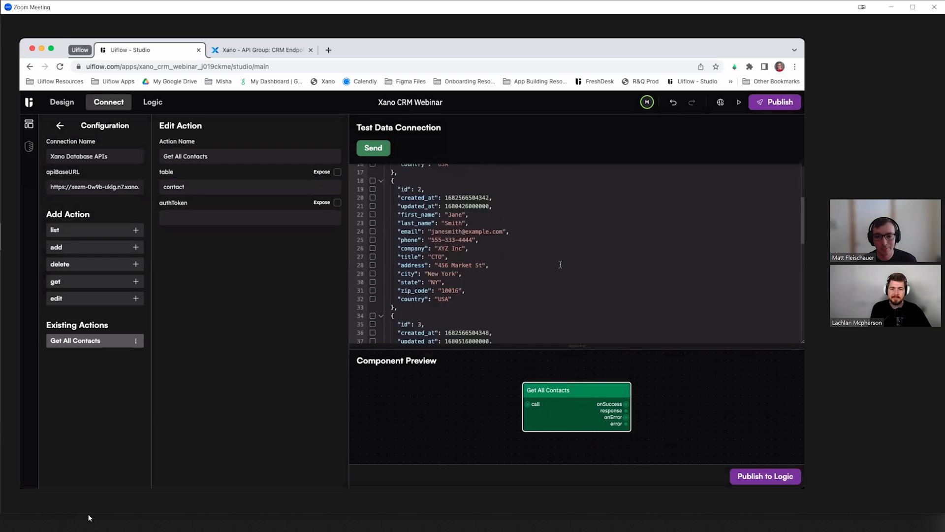
scroll(560, 264, "down", 3)
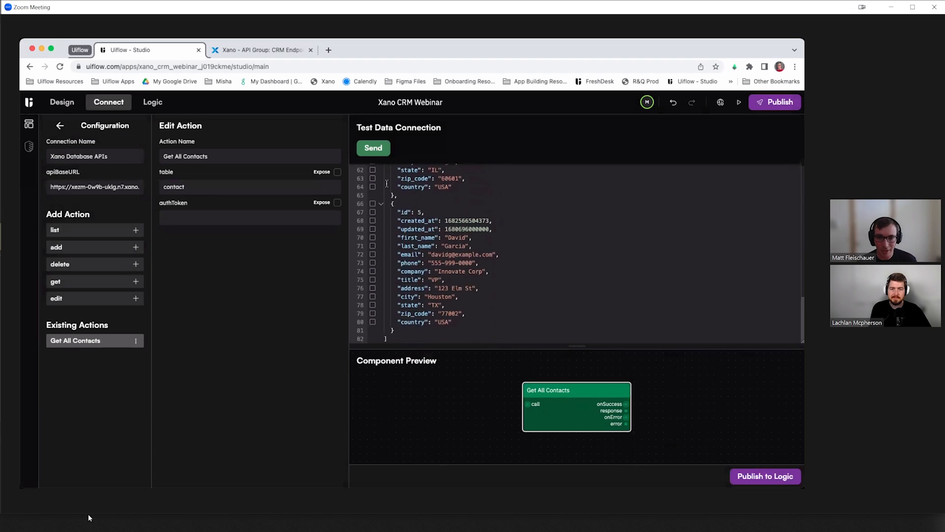
left_click_drag(396, 212, 465, 331)
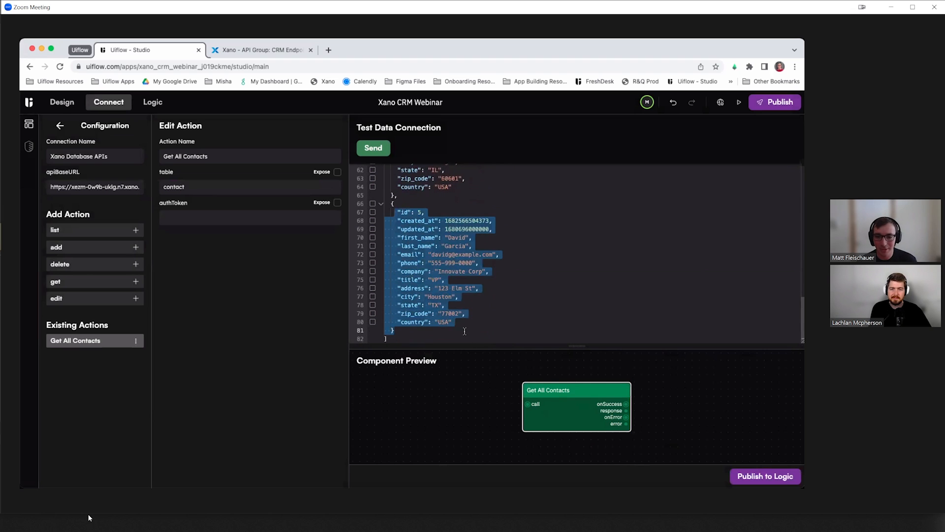
left_click(520, 311)
scroll(453, 273, "up", 11)
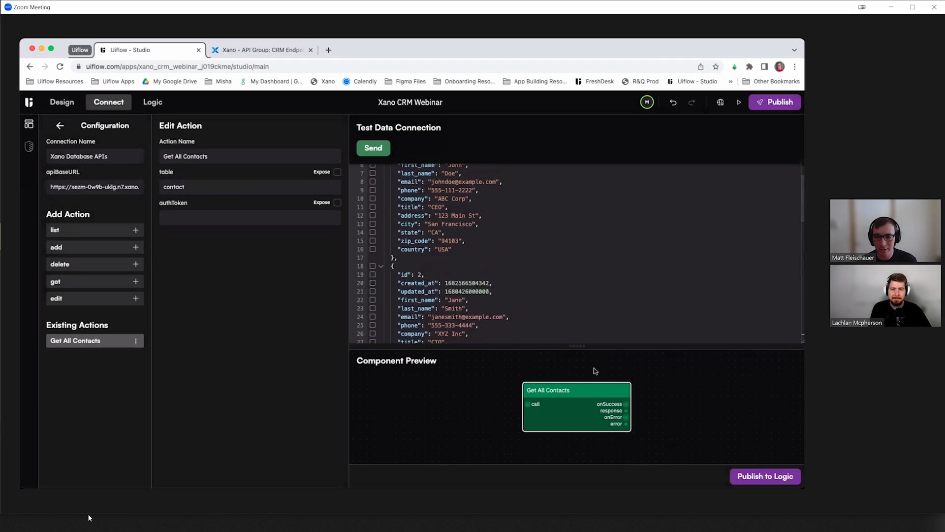
left_click_drag(574, 345, 574, 284)
scroll(544, 250, "up", 1)
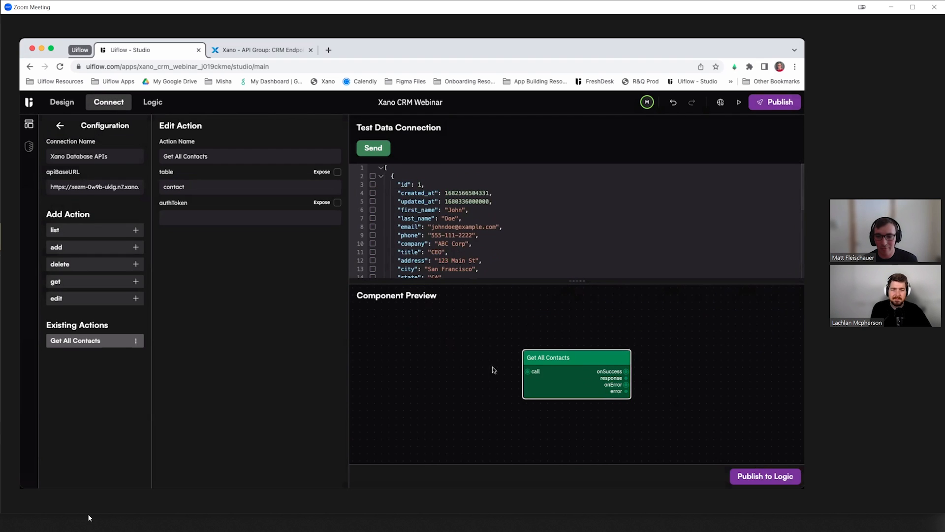
- Publish Get All Contacts to Logic and place it beside the Home page in the default flow
left_click(756, 477)
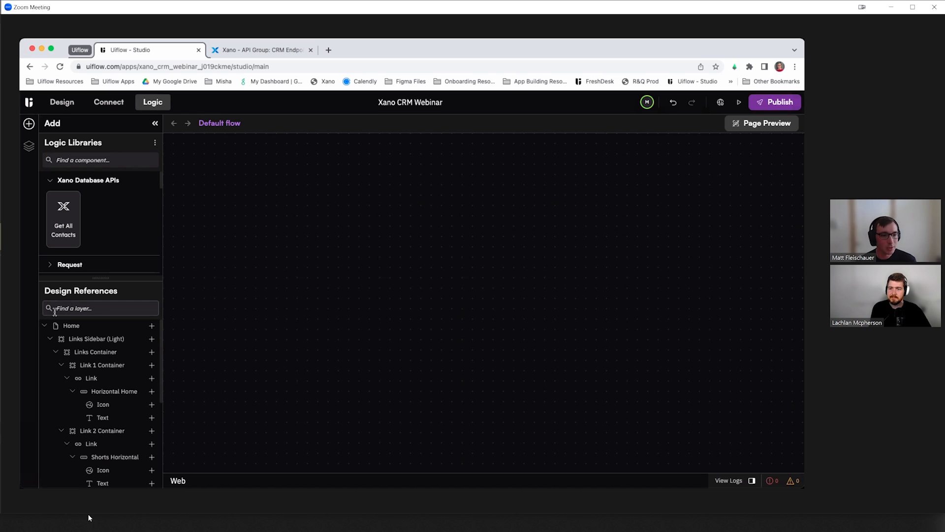
left_click(49, 339)
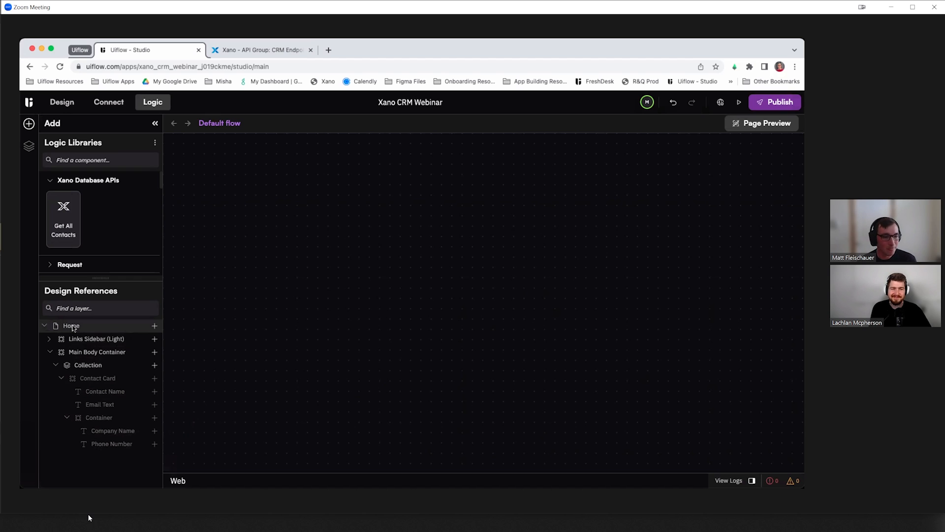
left_click_drag(74, 327, 264, 269)
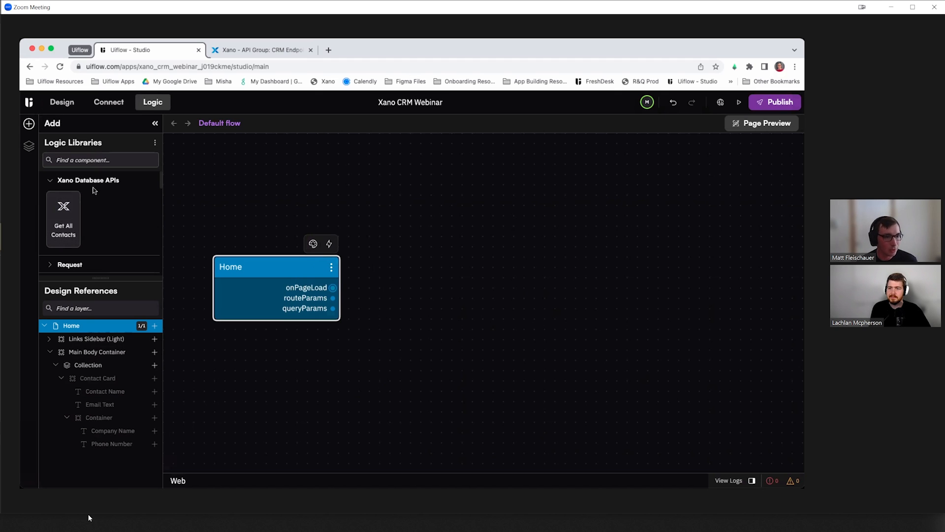
left_click_drag(61, 218, 400, 247)
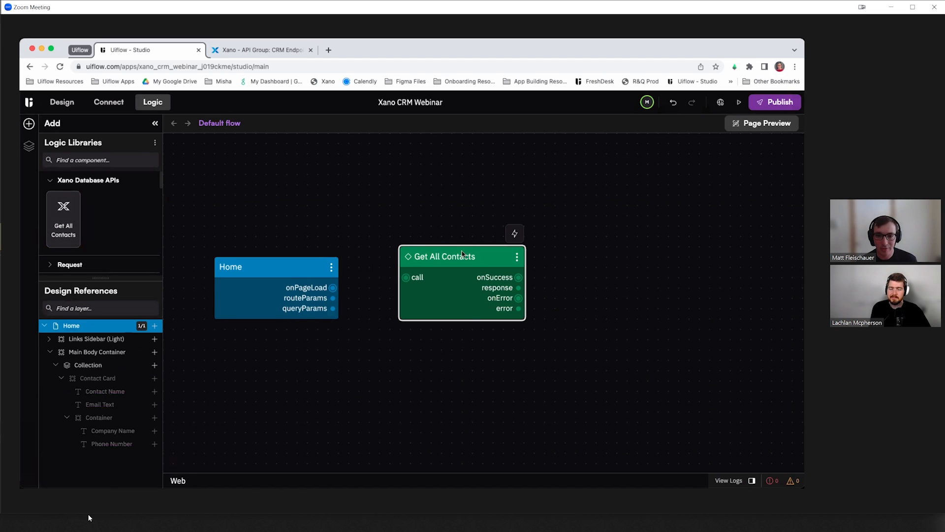
left_click_drag(465, 253, 435, 264)
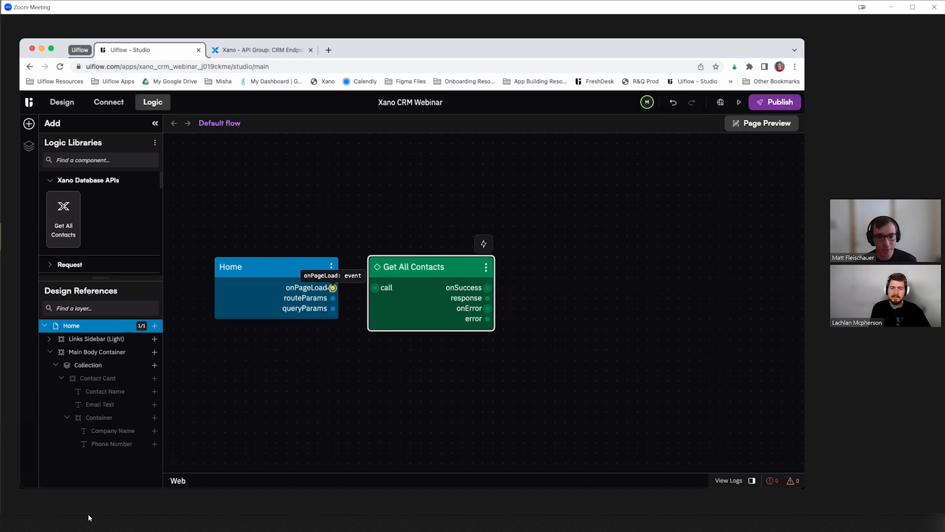
- Connect Home's onPageLoad to the call of Get All Contacts and add the Collection beside it in the flow
left_click_drag(332, 287, 378, 289)
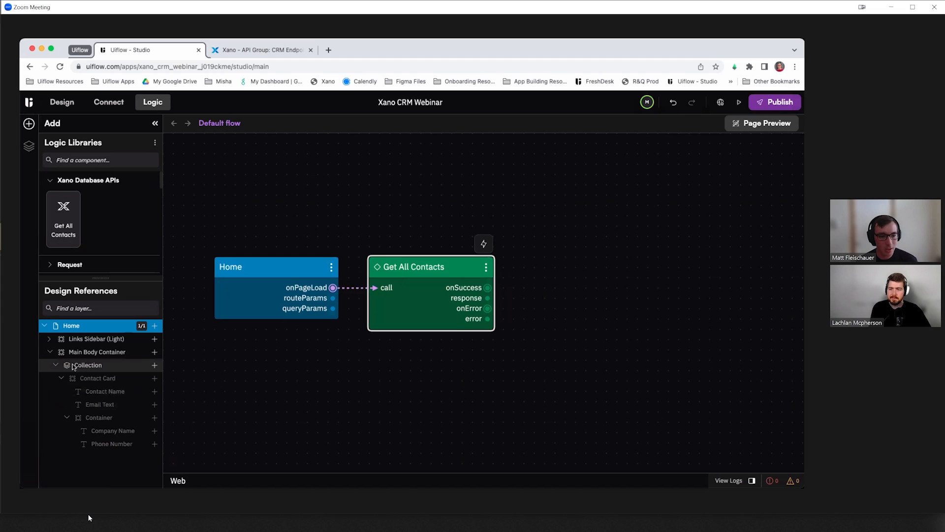
left_click_drag(70, 367, 556, 264)
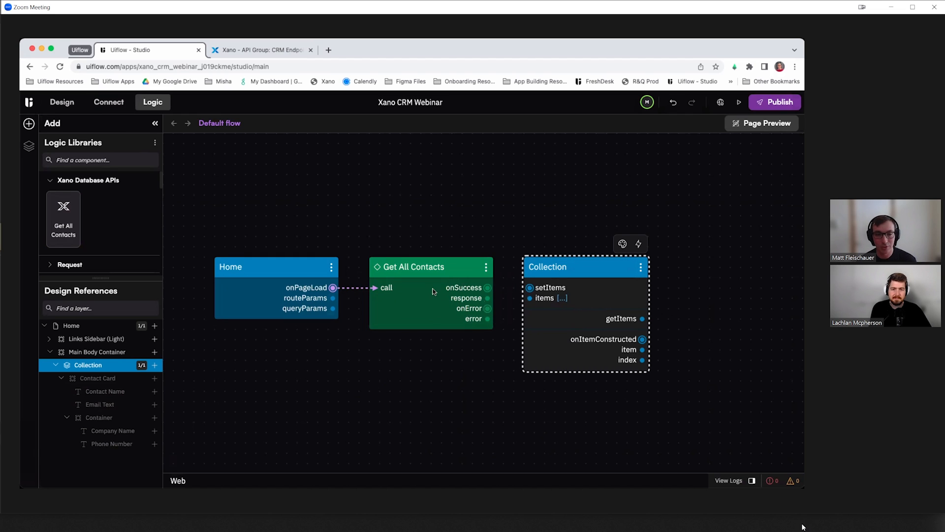
- Reopen the Xano connection, resend the Get All Contacts test, review the structure of its response, and return to the logic flow
left_click(108, 102)
left_click(87, 206)
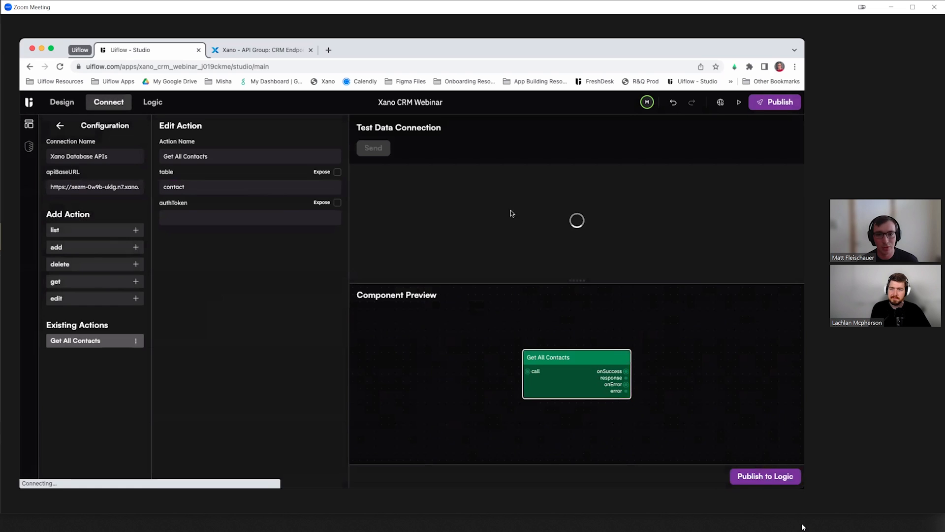
left_click(375, 149)
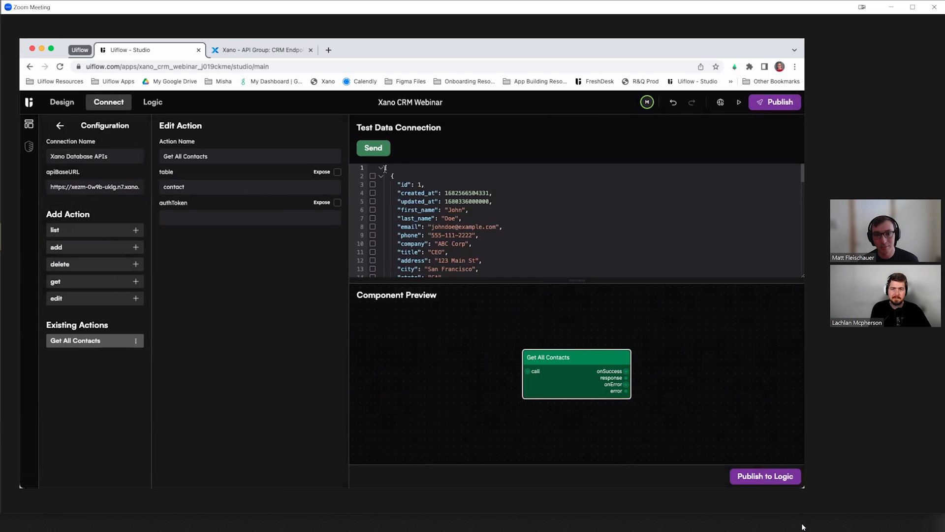
scroll(439, 228, "down", 5)
scroll(440, 228, "down", 8)
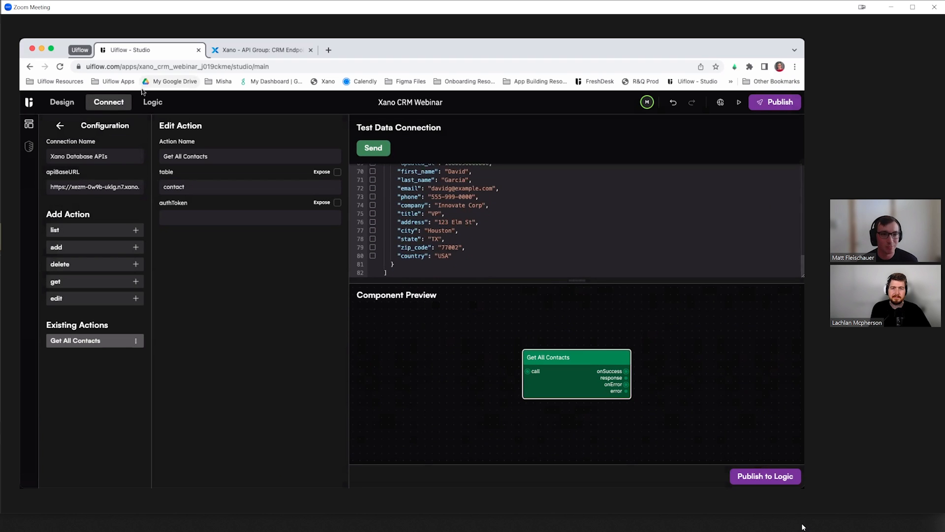
left_click(159, 104)
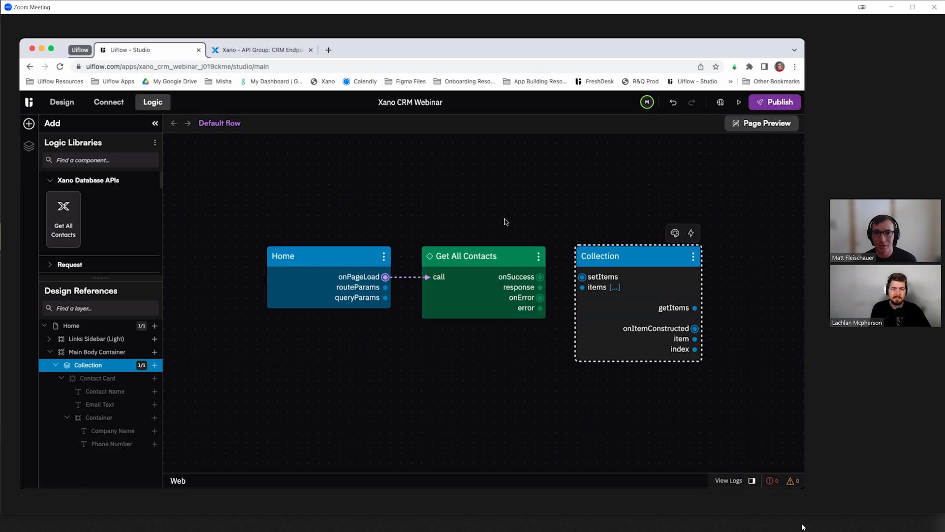
- Connect Get All Contacts' onSuccess to the Collection's setItems and its response to the Collection's items
scroll(518, 221, "right", 1)
scroll(518, 221, "down", 1)
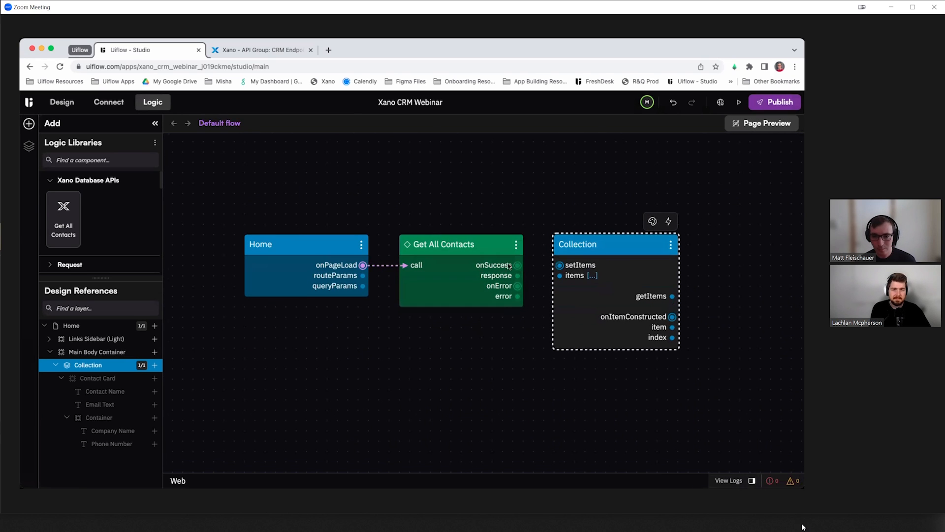
left_click_drag(518, 265, 560, 265)
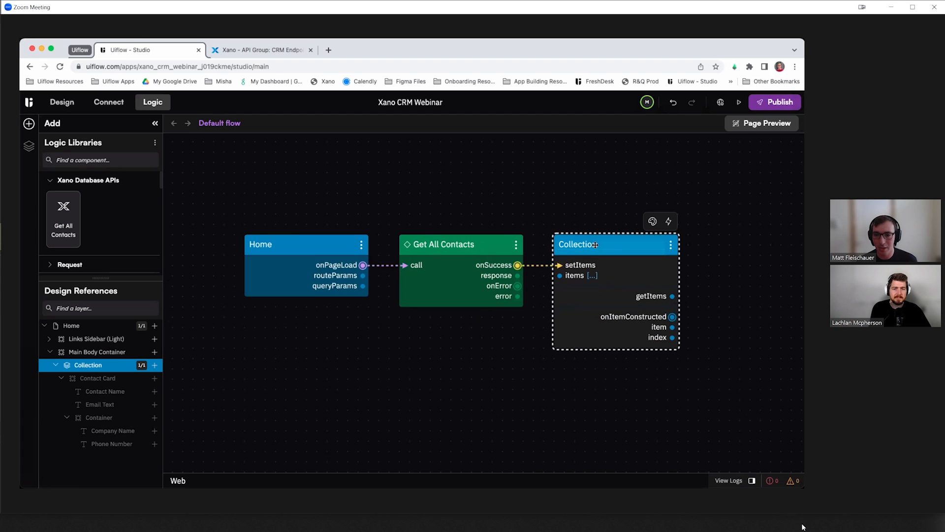
left_click_drag(517, 275, 559, 276)
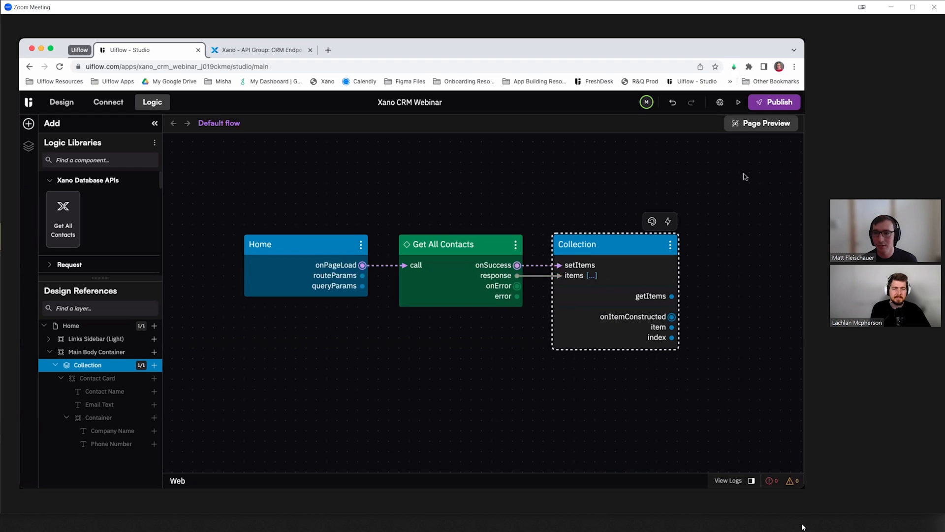
- Preview the page in a widened pane, refresh it, and examine the contact cards the Collection generates before closing the preview
left_click(744, 124)
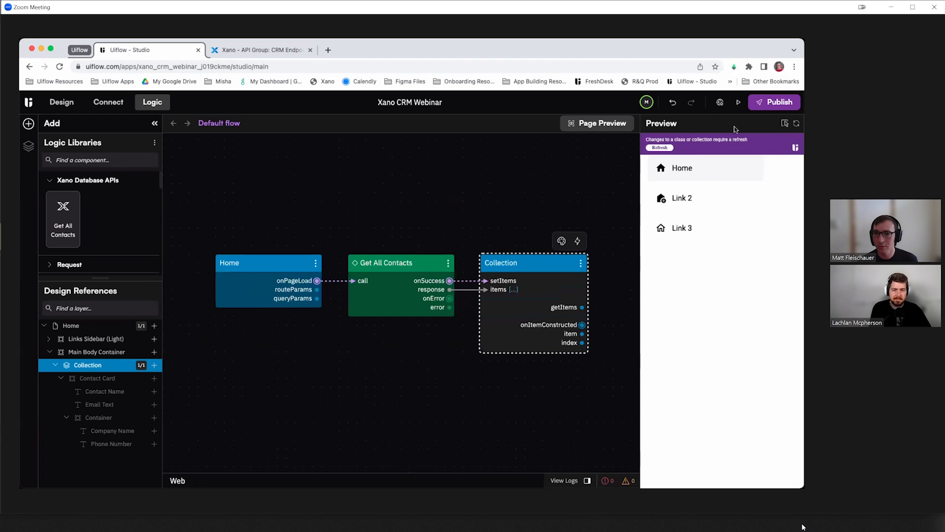
left_click_drag(642, 164, 513, 167)
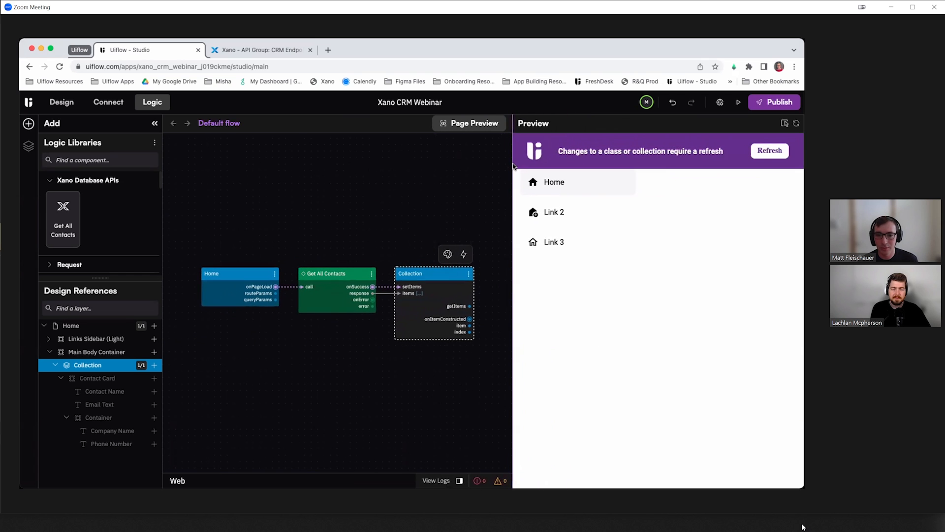
double_click(423, 274)
left_click(213, 124)
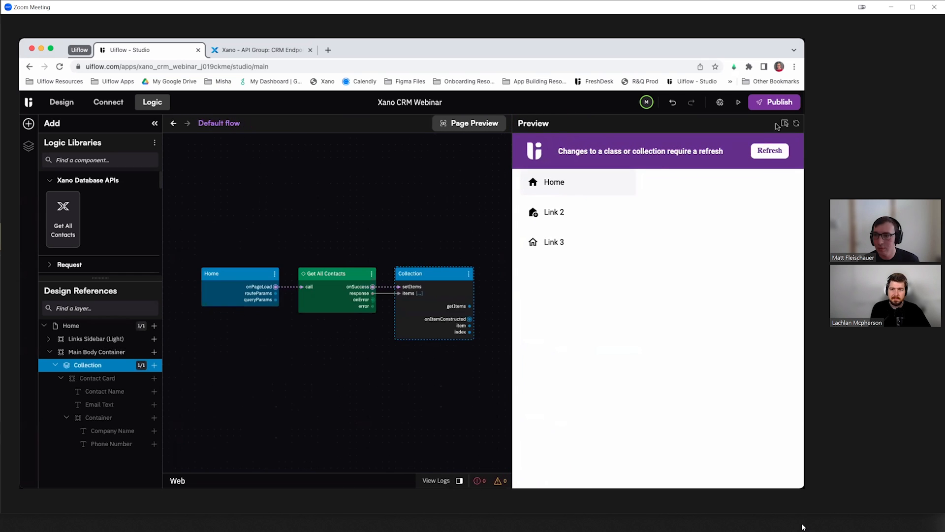
left_click(766, 151)
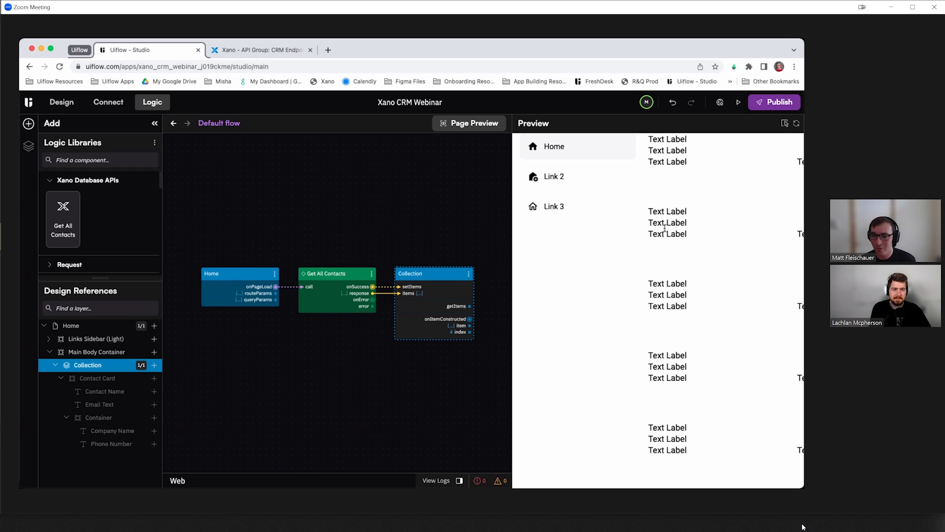
left_click_drag(512, 282, 380, 283)
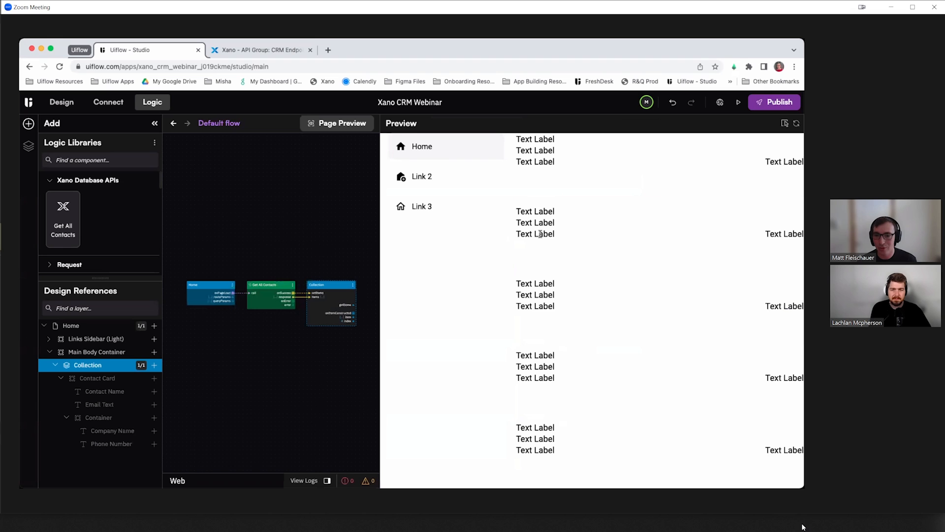
left_click_drag(548, 157, 515, 142)
left_click_drag(539, 231, 517, 209)
left_click(540, 321)
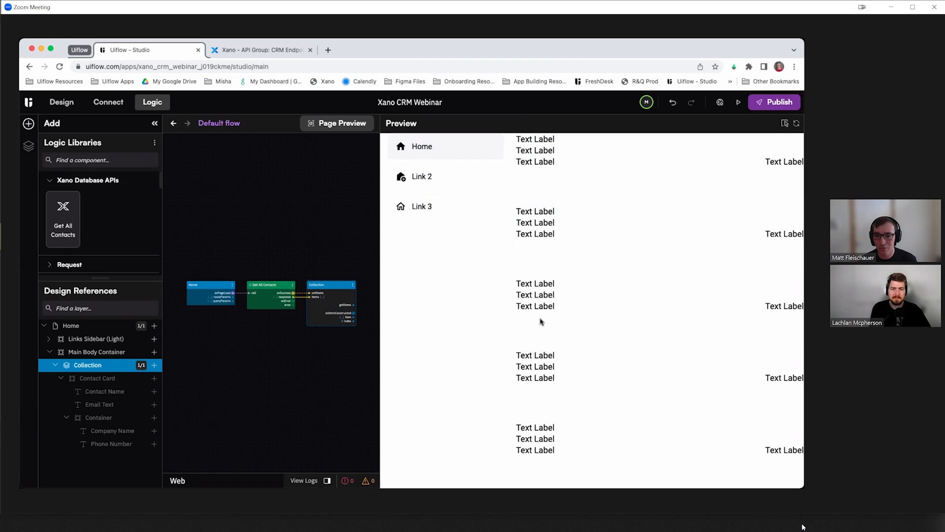
left_click(324, 129)
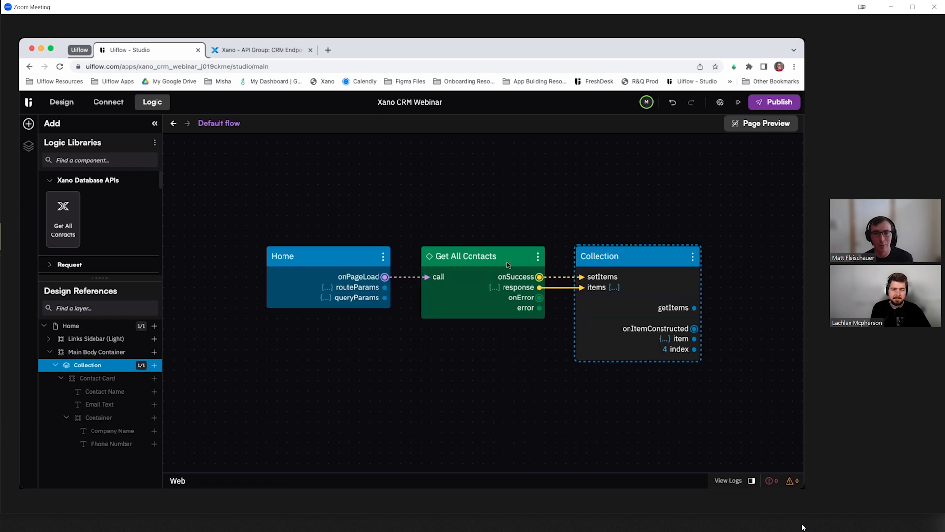
- Examine the contact records returned by Get All Contacts' response in an enlarged data viewer, and close the viewer
left_click(494, 288)
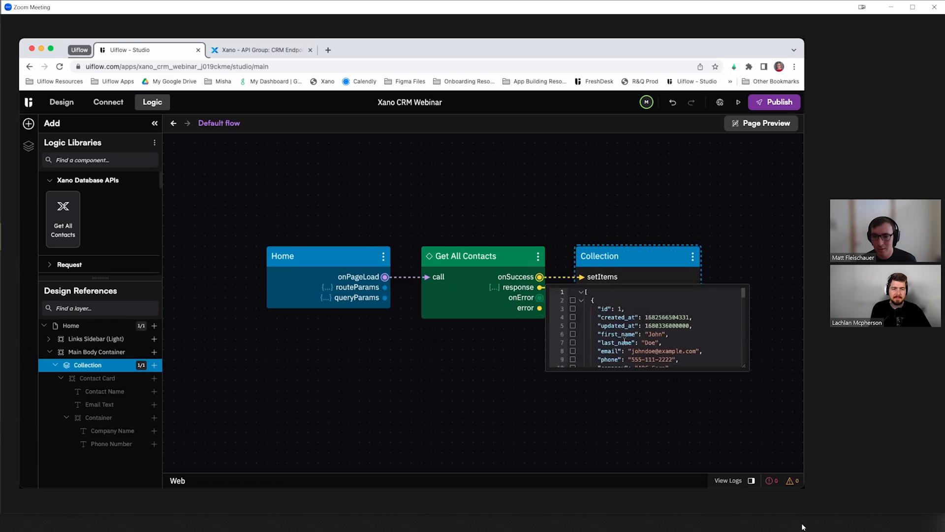
left_click_drag(744, 367, 759, 440)
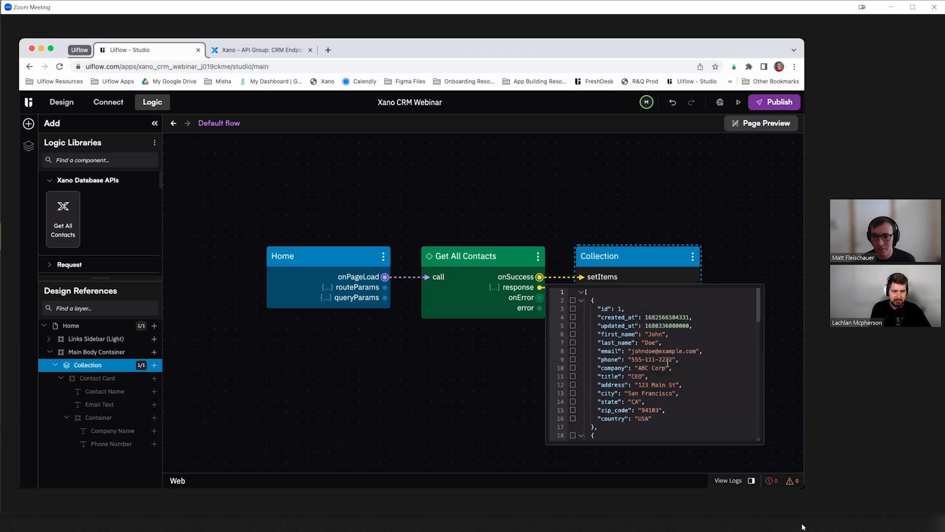
left_click(442, 368)
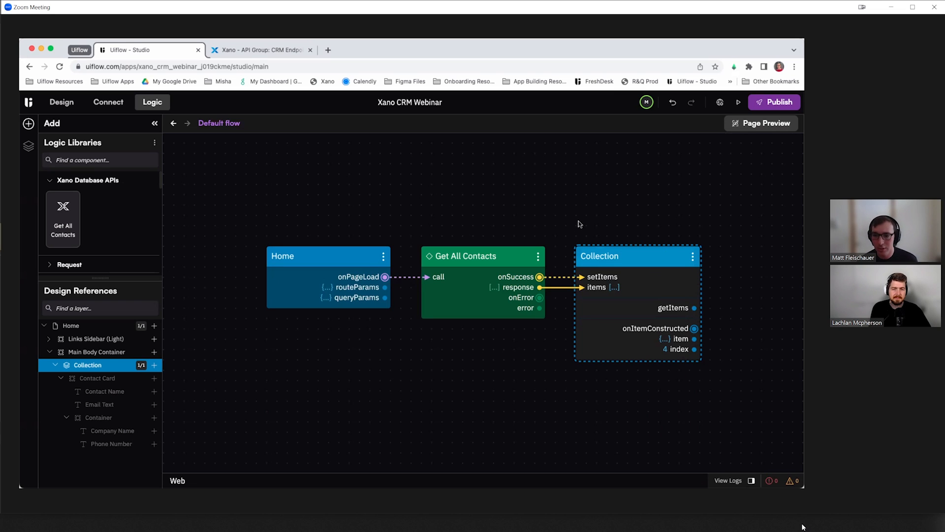
- Open the Collection's inner flow and add the Contact Name and Email Text elements inside it, Email Text below Contact Name
scroll(500, 308, "right", 1)
scroll(500, 307, "down", 1)
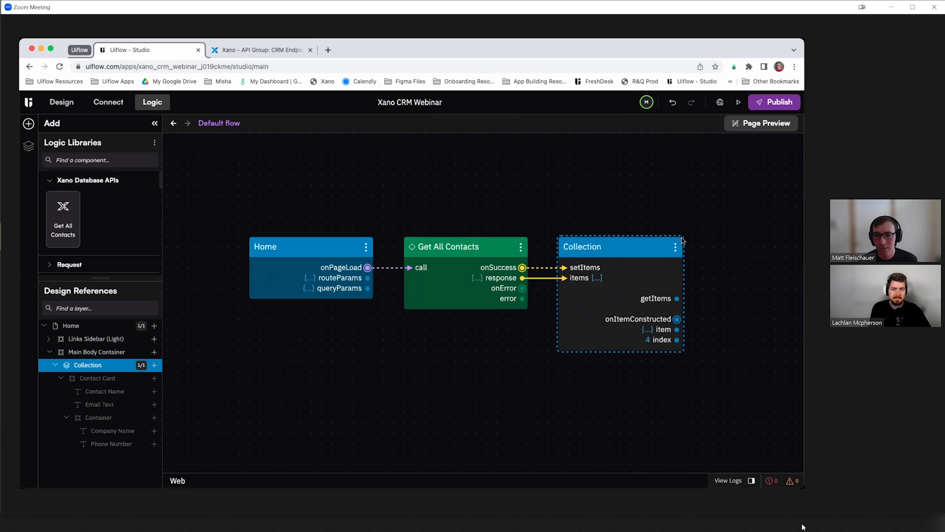
double_click(572, 238)
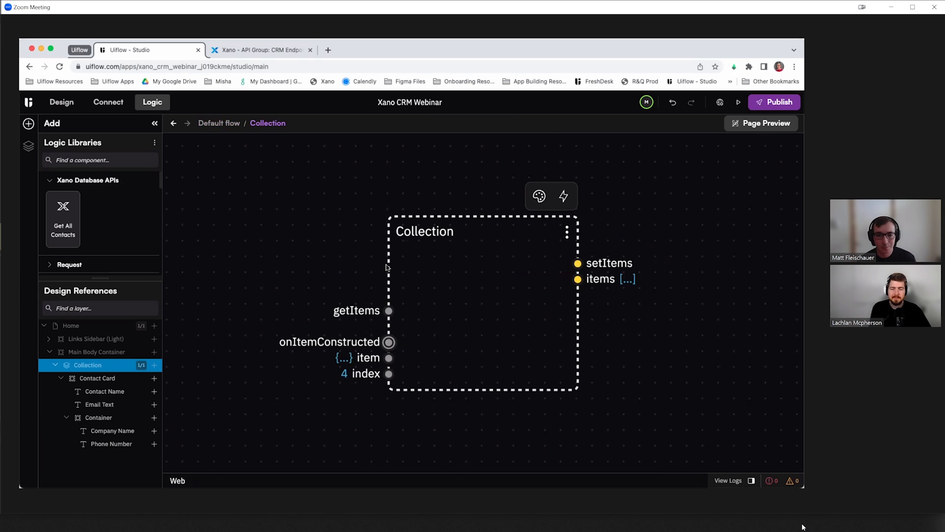
scroll(432, 300, "down", 3)
scroll(431, 300, "right", 1)
scroll(432, 300, "up", 1)
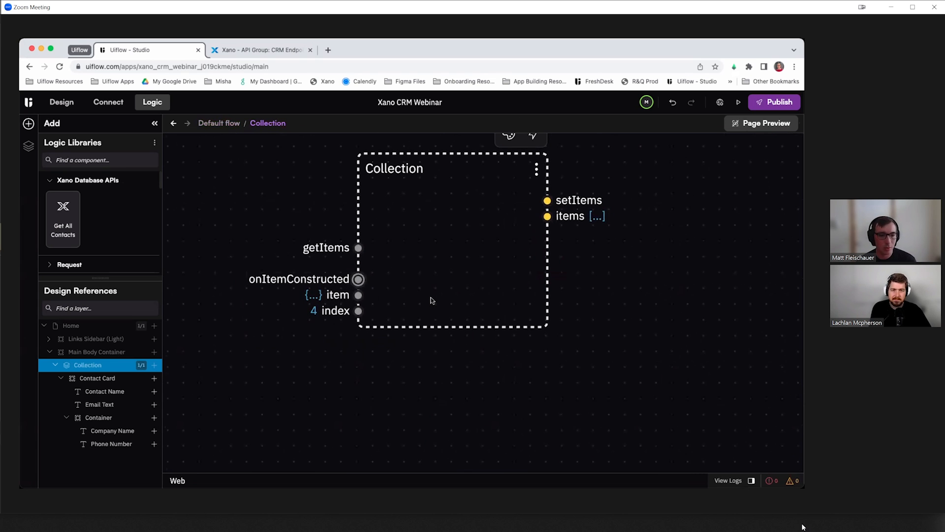
left_click(101, 394)
left_click_drag(100, 394, 473, 196)
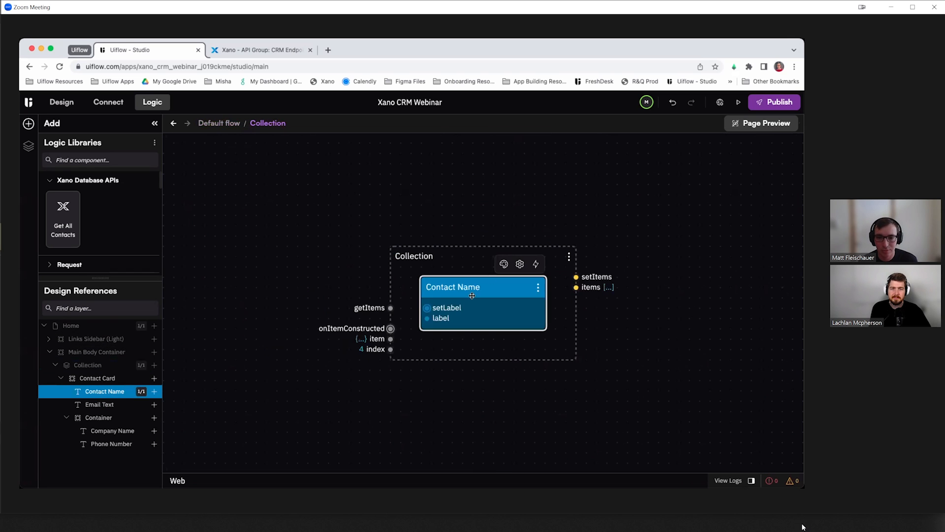
left_click(99, 404)
left_click_drag(457, 369, 458, 369)
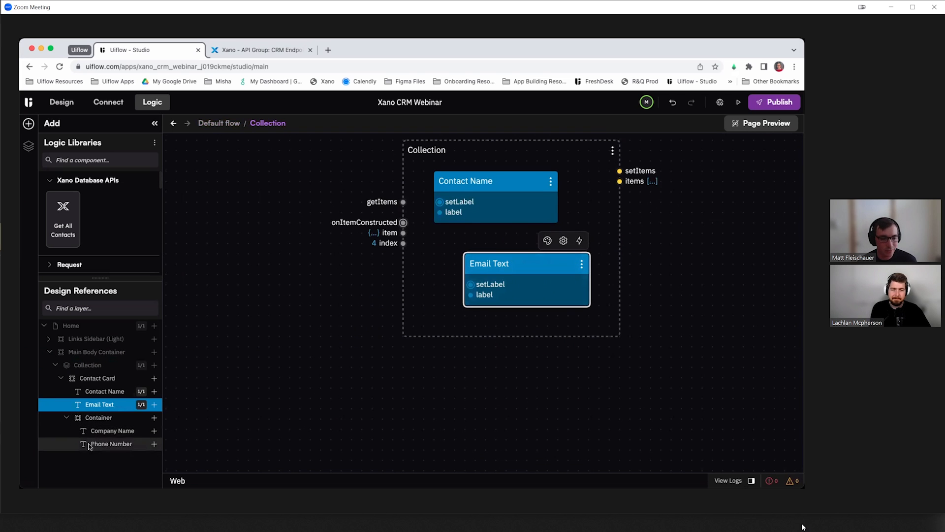
- Add Company Name and Phone Number together to the Collection's inner flow, below Email Text
left_click(105, 431)
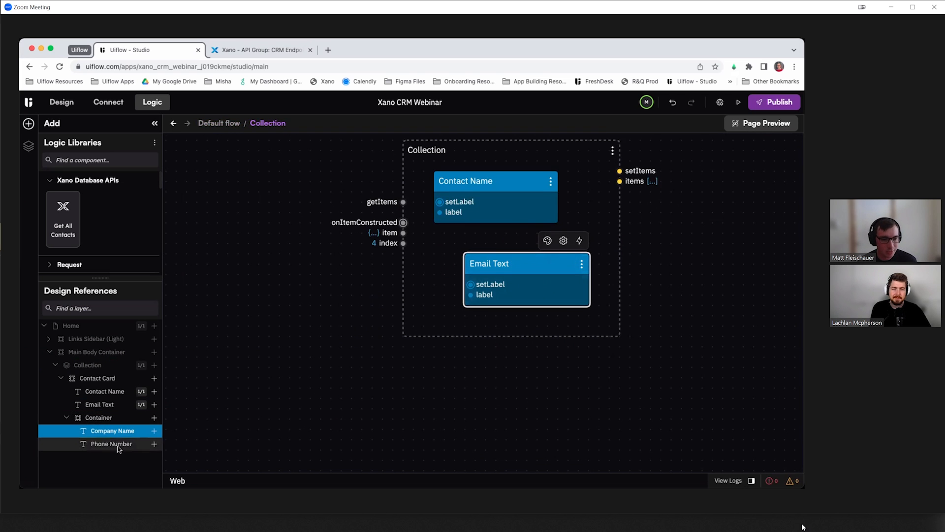
left_click(98, 444, "shift")
left_click_drag(71, 439, 547, 335)
left_click(658, 238)
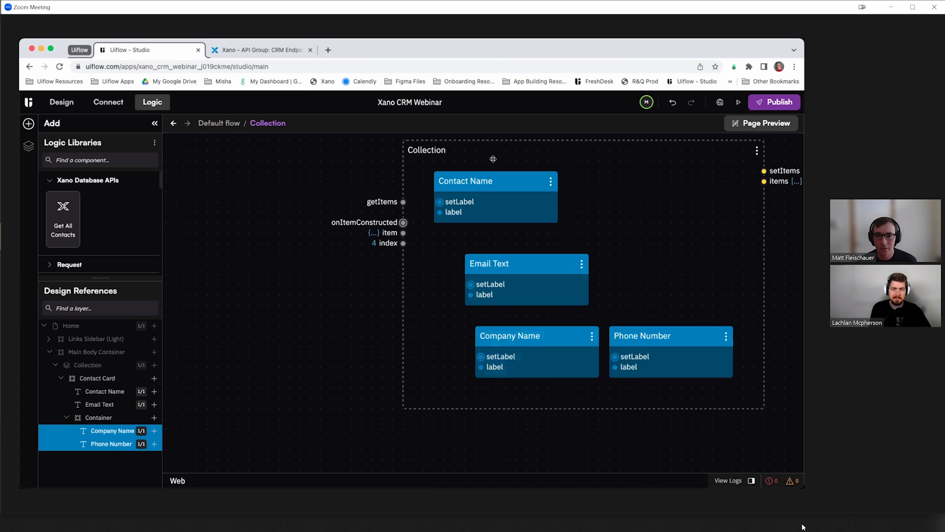
- Arrange the four text elements inside the Collection into one aligned, evenly spaced vertical column
left_click_drag(546, 163, 659, 366)
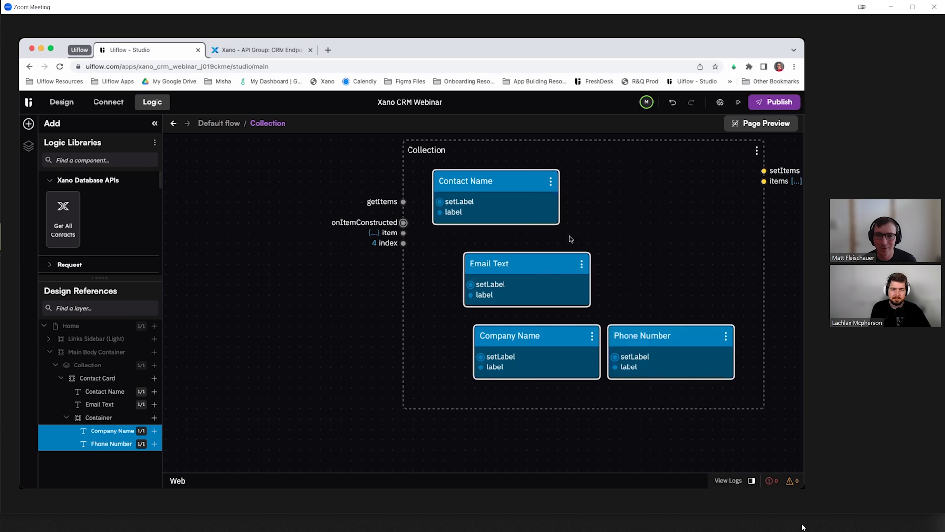
right_click(498, 182)
left_click(607, 219)
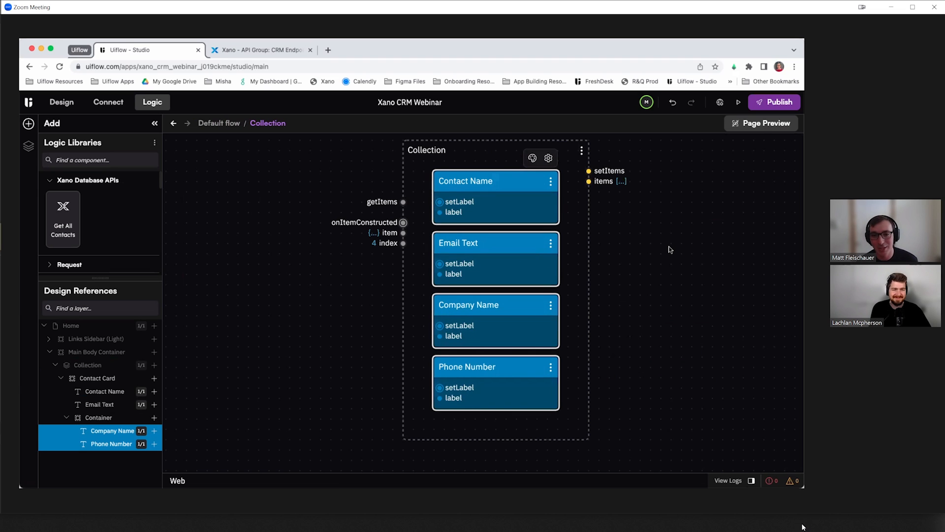
left_click(323, 289)
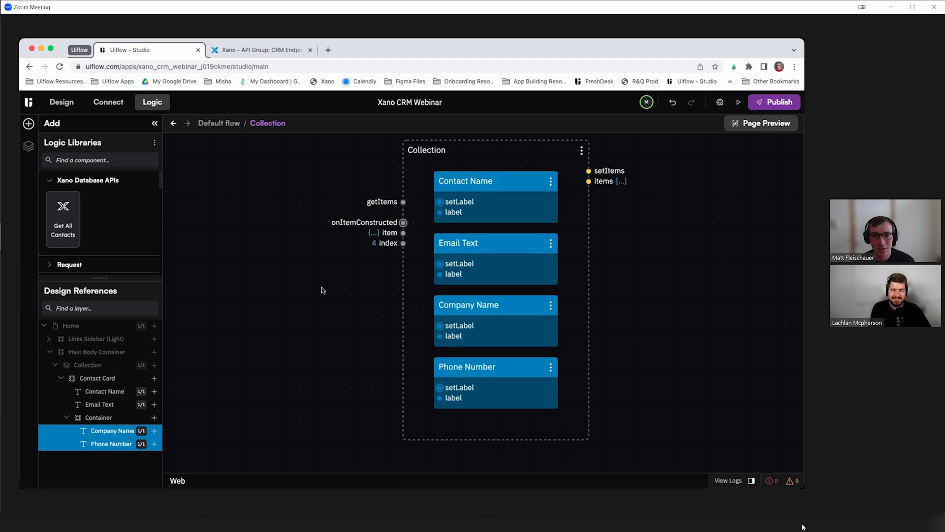
scroll(350, 282, "right", 1)
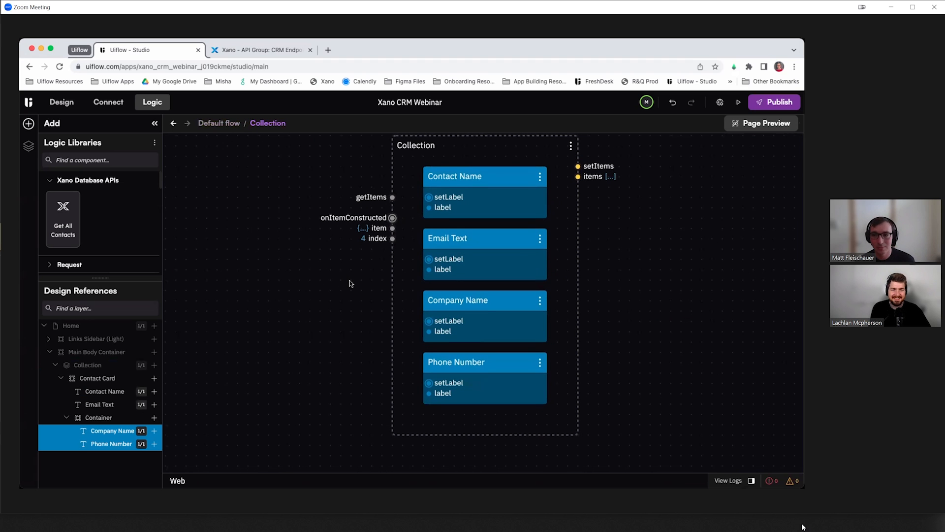
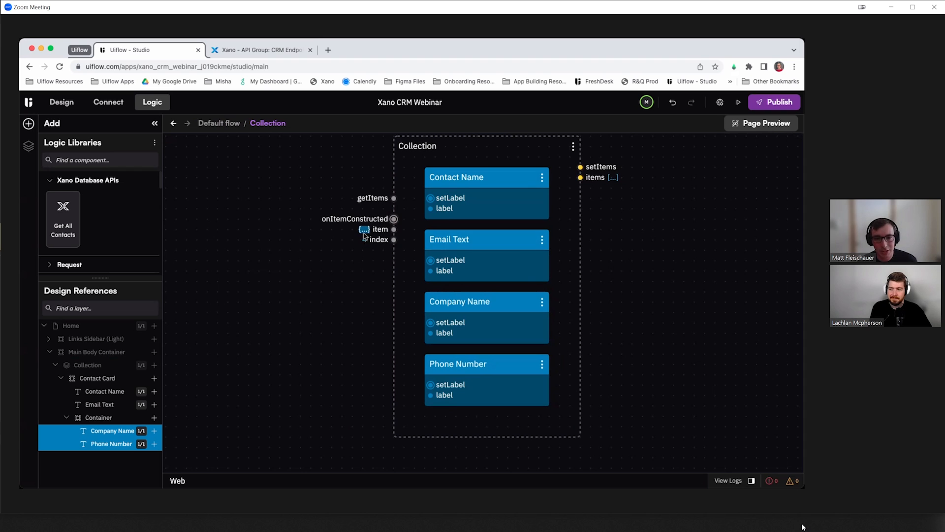
- Expose first_name, last_name, email, phone and company from the Collection's item as separate outputs
left_click(365, 231)
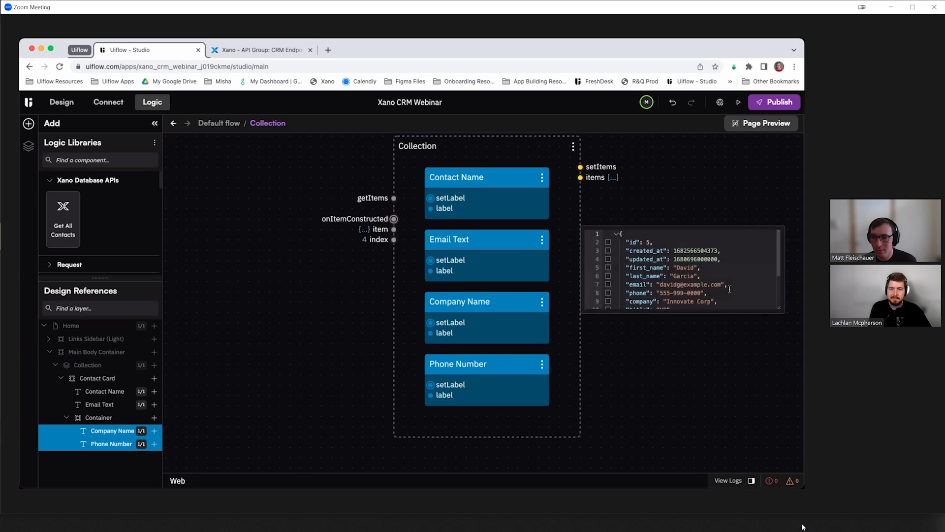
left_click_drag(778, 309, 781, 375)
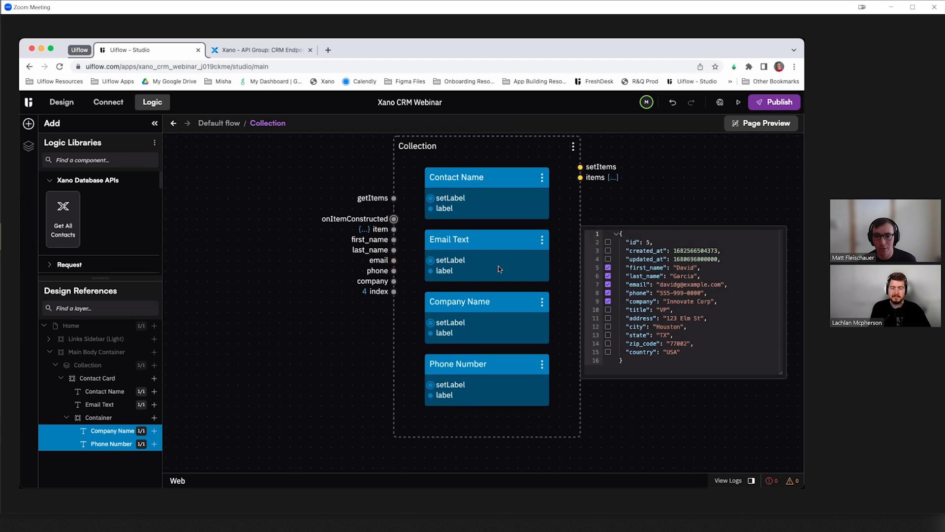
left_click(317, 367)
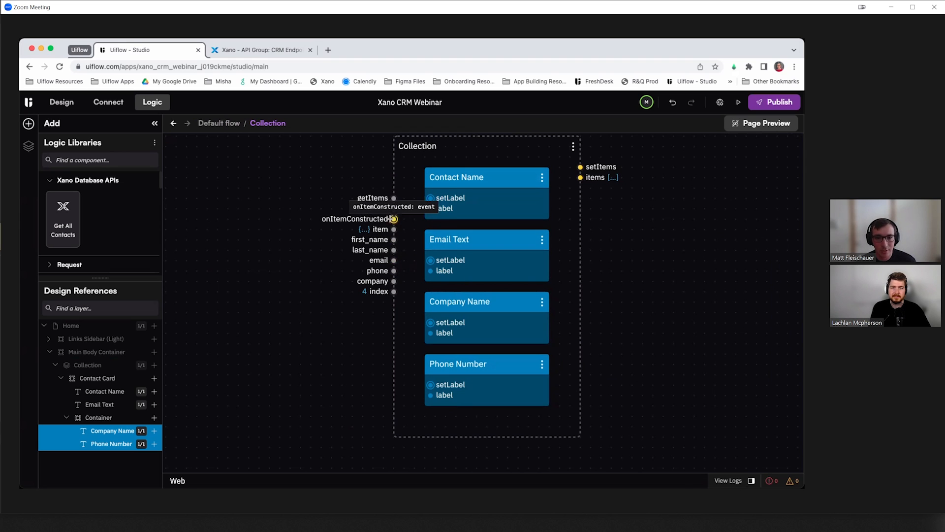
- Connect onItemConstructed to Contact Name's setLabel, and add a Concat with first_name wired to input1 and last_name to input2
left_click_drag(394, 219, 431, 197)
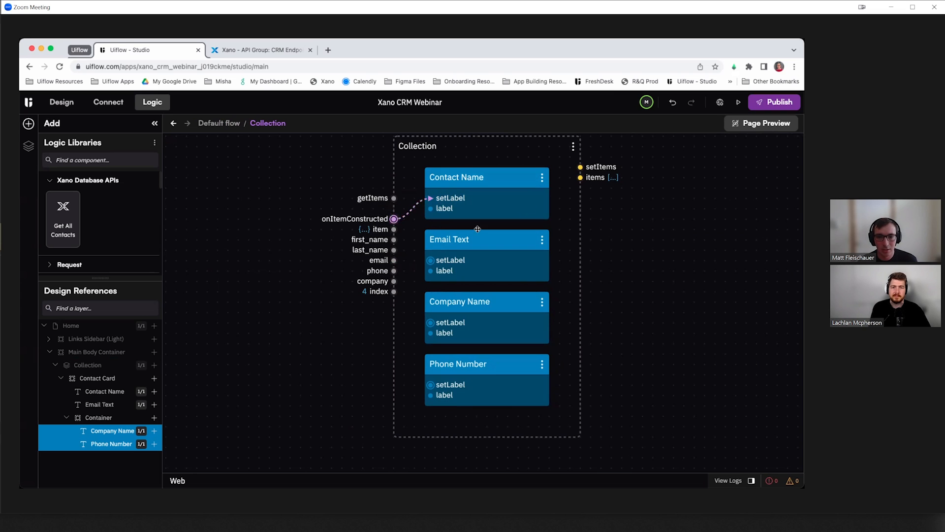
left_click(83, 159)
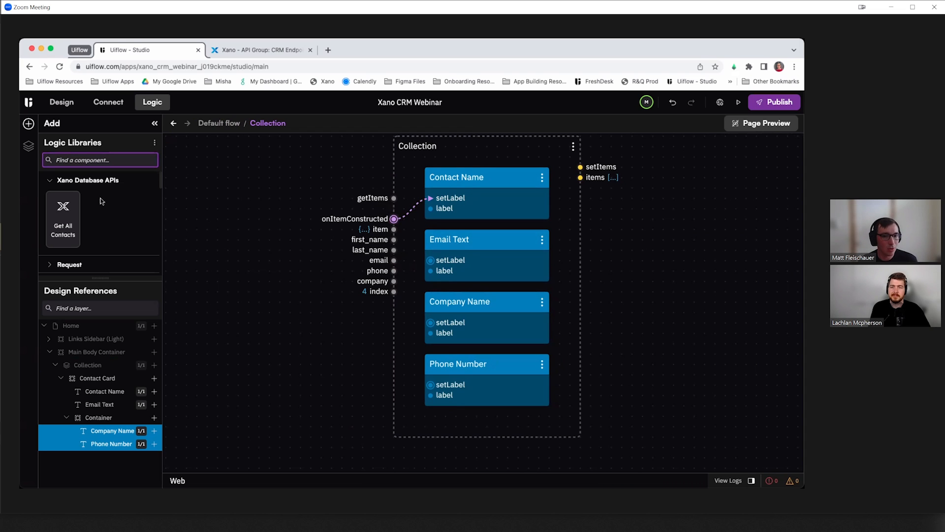
type("conc")
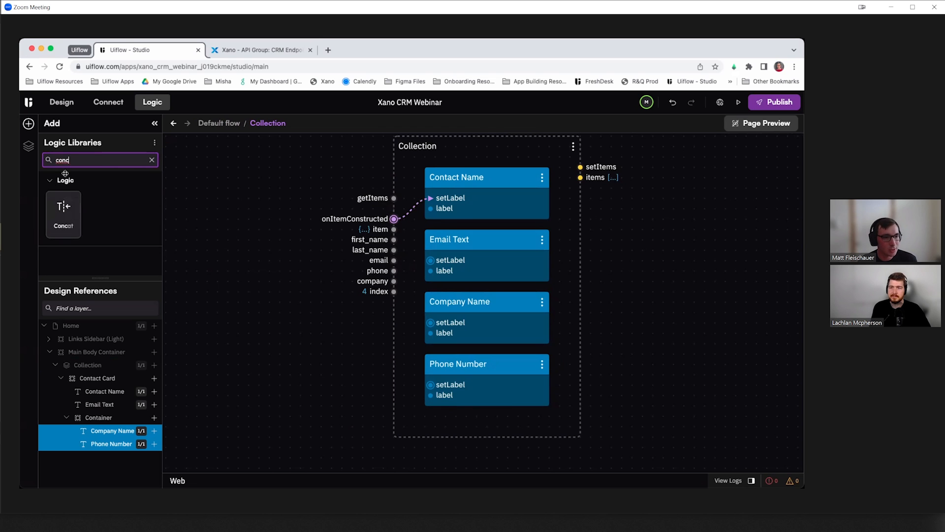
left_click(66, 229)
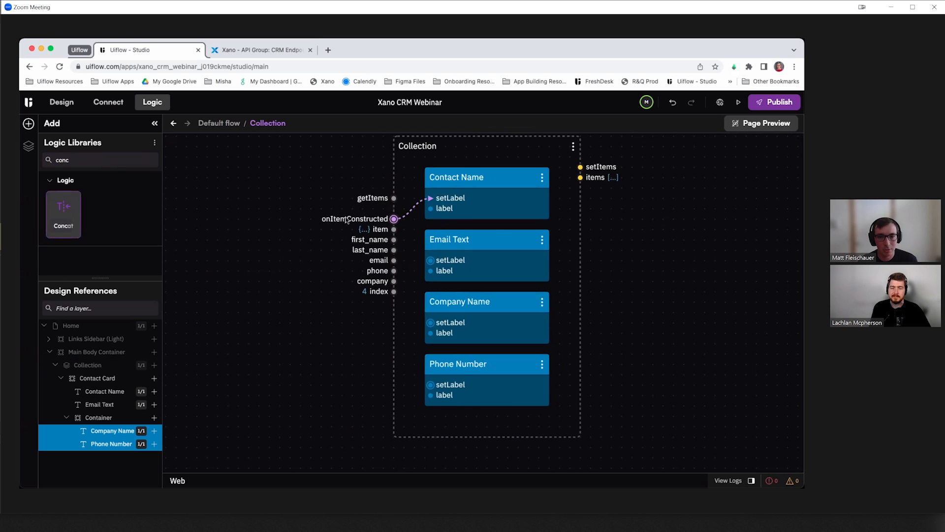
left_click(399, 238)
left_click_drag(422, 219, 314, 229)
left_click_drag(238, 239, 274, 260)
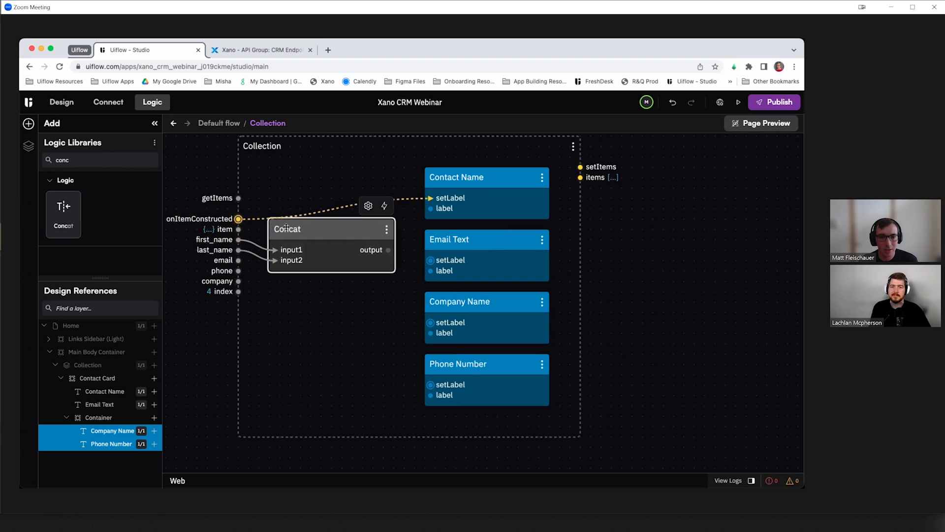
- Review the Concat's actions and open its Separator setting for editing
left_click(384, 206)
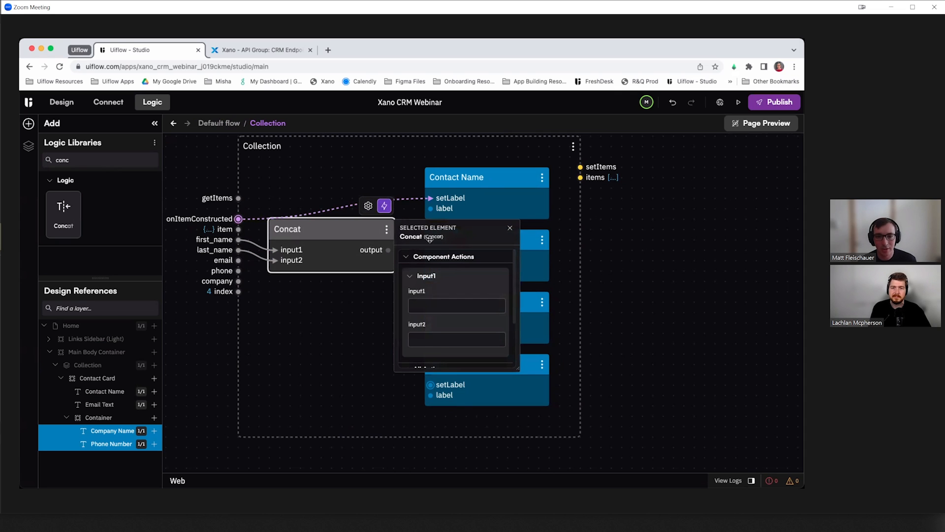
left_click_drag(519, 368, 598, 394)
scroll(495, 341, "down", 1)
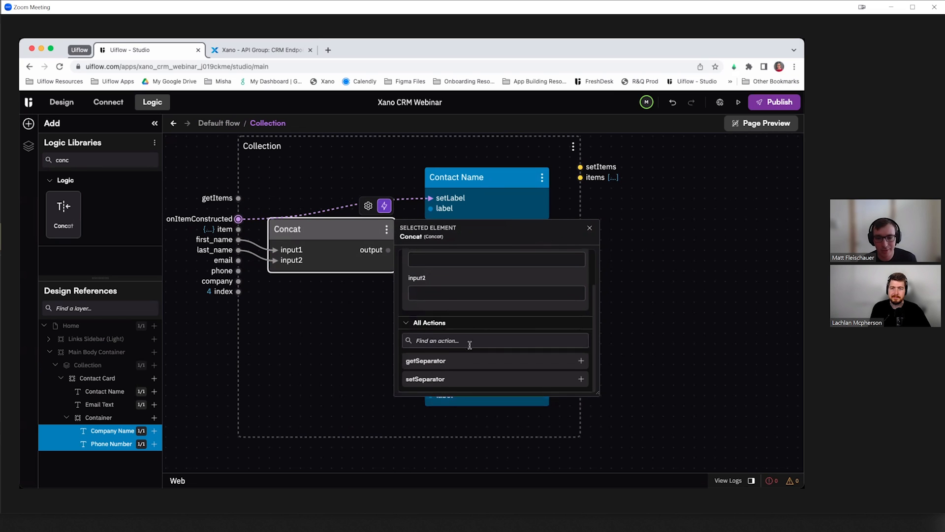
left_click(368, 206)
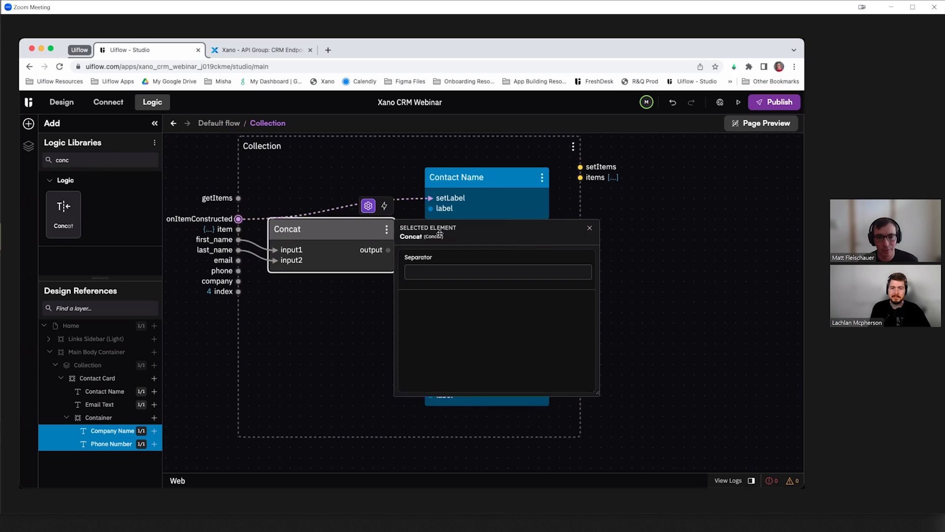
left_click(420, 273)
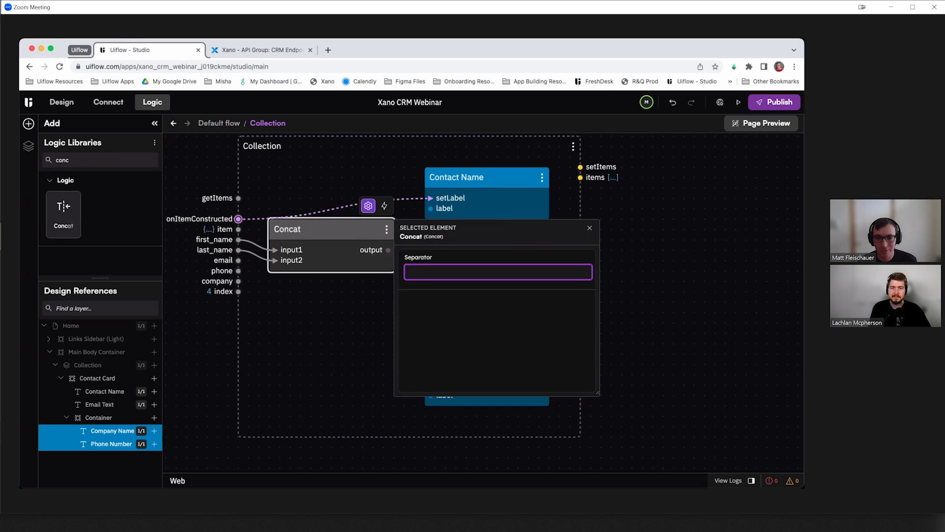
left_click(324, 335)
- Connect the Concat's output to Contact Name's label and move the Concat slightly closer to the text elements
left_click_drag(388, 250, 430, 209)
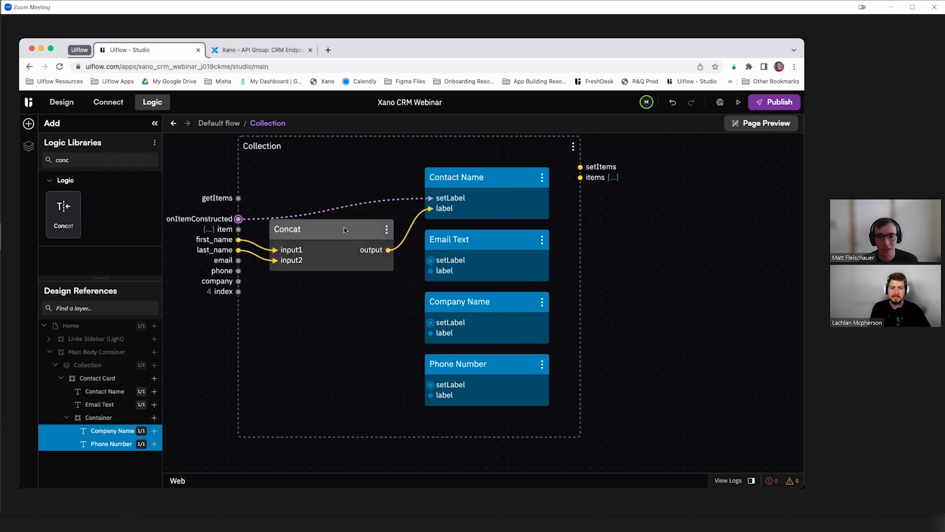
left_click_drag(344, 229, 355, 229)
left_click(290, 334)
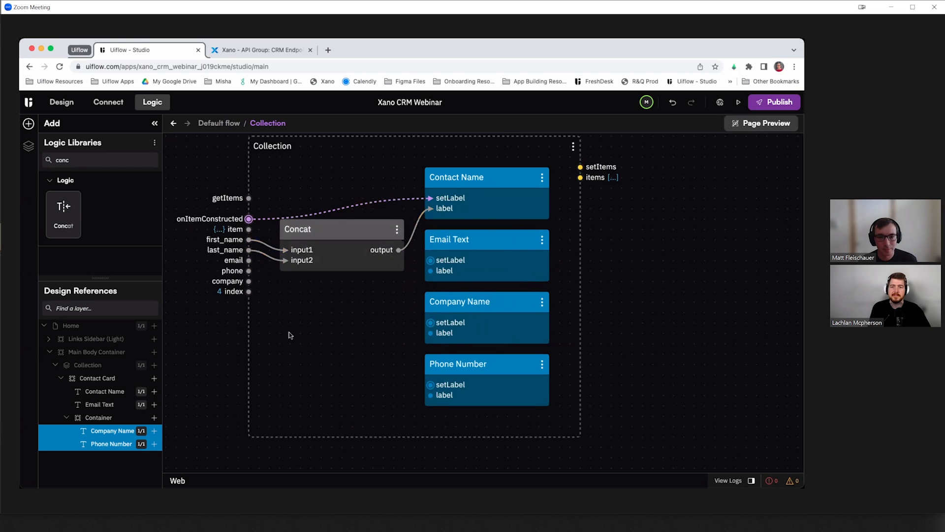
- Connect onItemConstructed to setLabel of Email Text, Company Name and Phone Number, and wire email, company and phone to their respective labels
left_click_drag(249, 219, 431, 260)
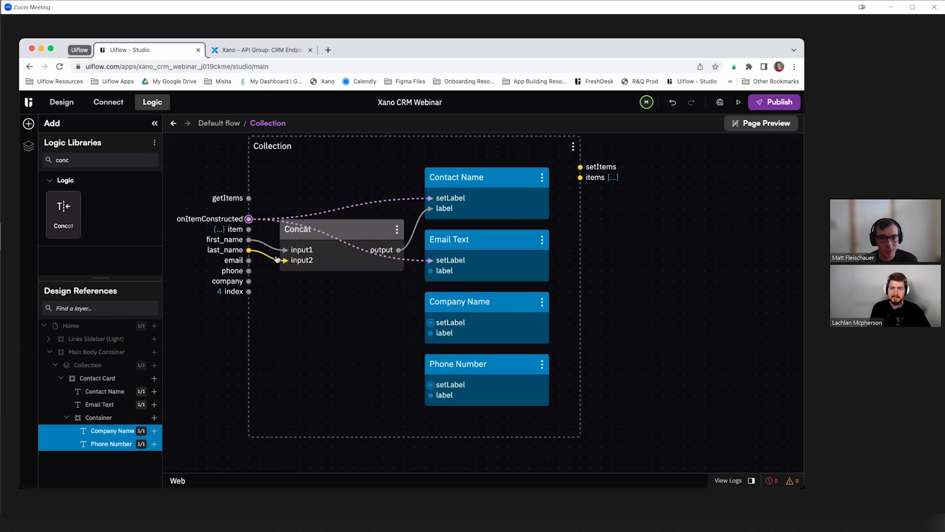
left_click_drag(249, 260, 431, 272)
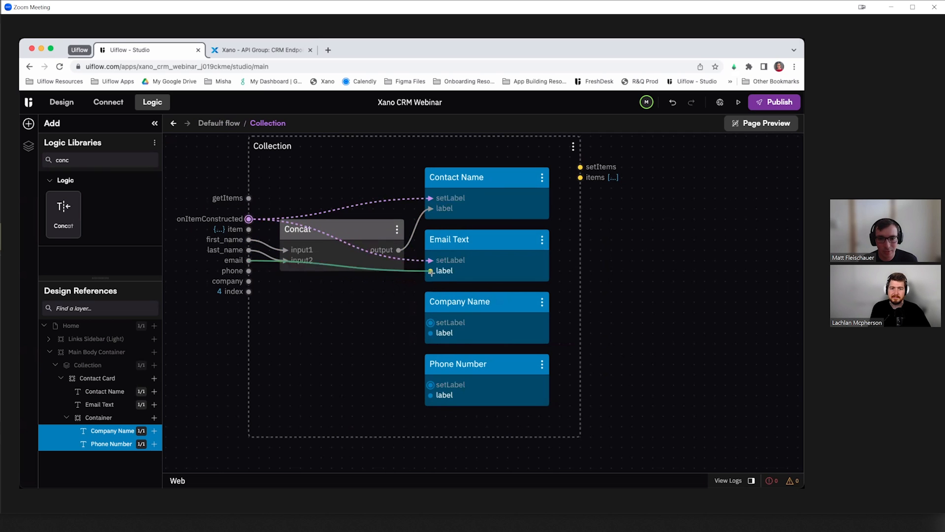
left_click_drag(249, 218, 431, 323)
left_click_drag(248, 281, 430, 333)
left_click_drag(430, 384, 248, 219)
left_click_drag(249, 271, 435, 394)
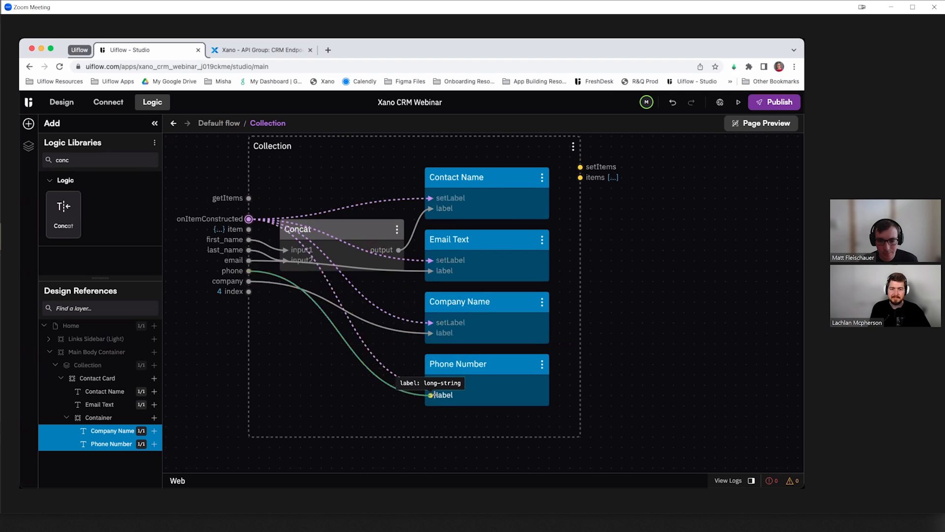
- Show the page preview beside the logic and refresh it to check the contact cards
scroll(433, 337, "right", 3)
scroll(433, 337, "down", 1)
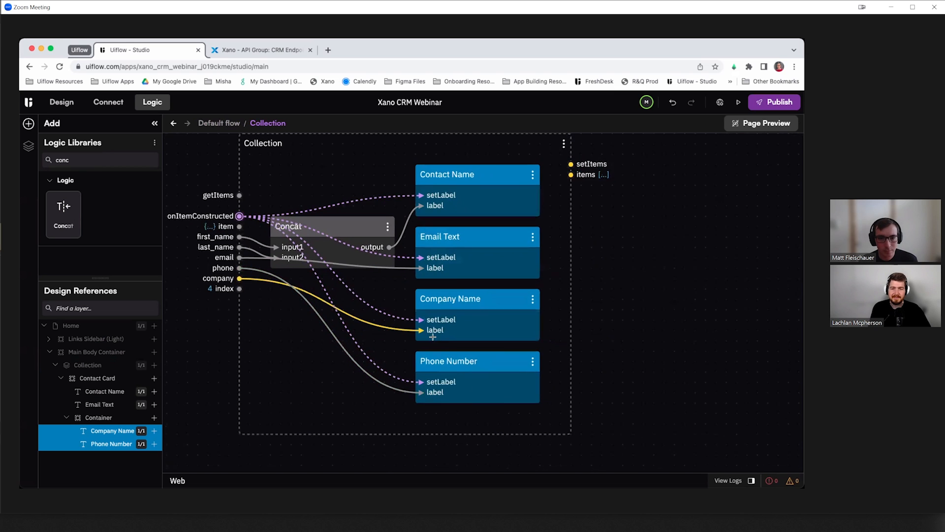
scroll(432, 337, "down", 3)
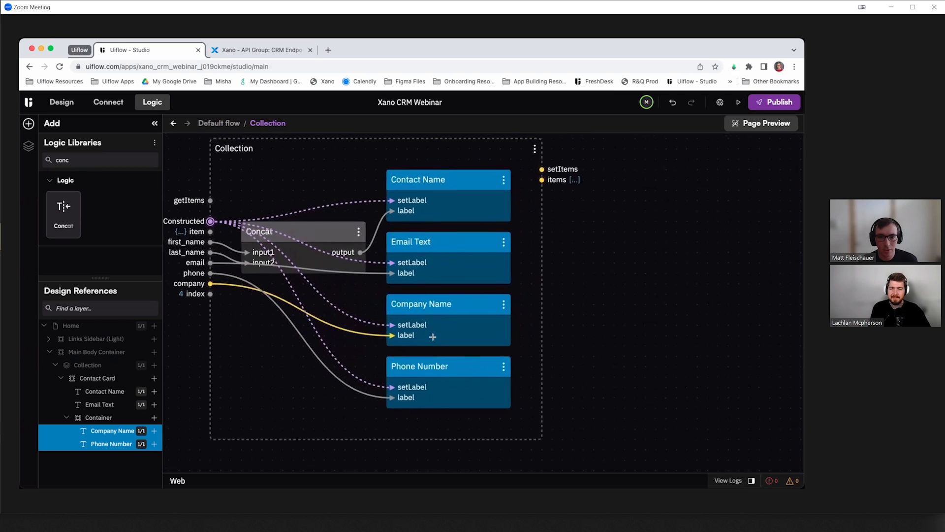
left_click(741, 129)
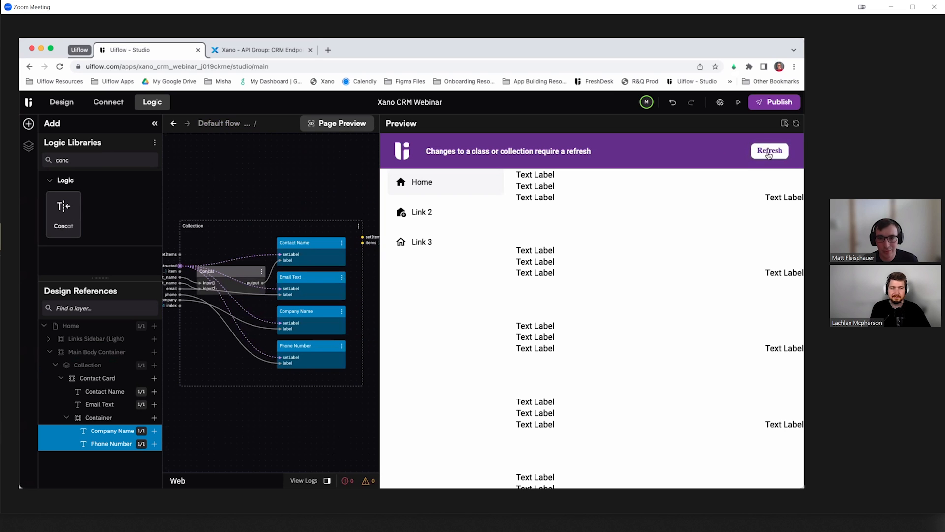
left_click(772, 152)
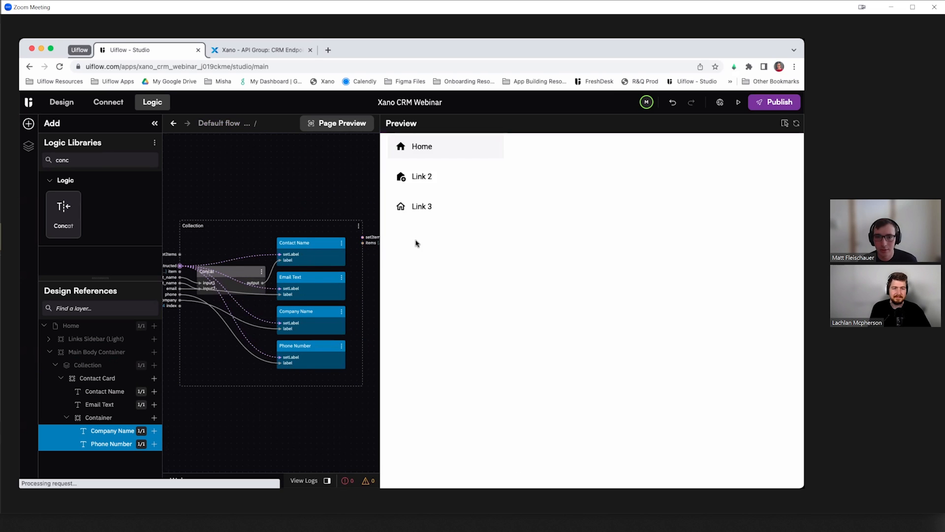
left_click_drag(516, 139, 575, 152)
left_click(576, 156)
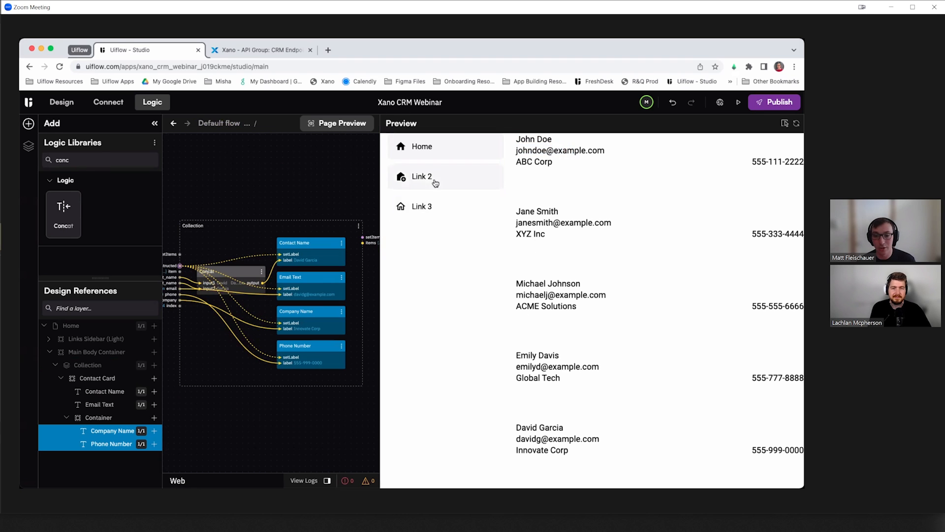
- Widen the logic canvas beside the preview, return to the Default flow and reload the preview to watch the data load
left_click_drag(381, 172, 447, 172)
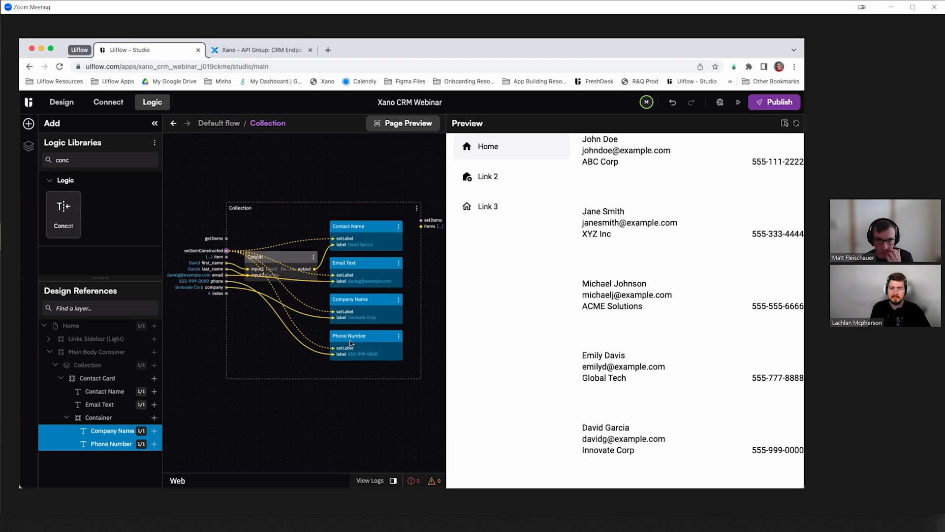
left_click(226, 124)
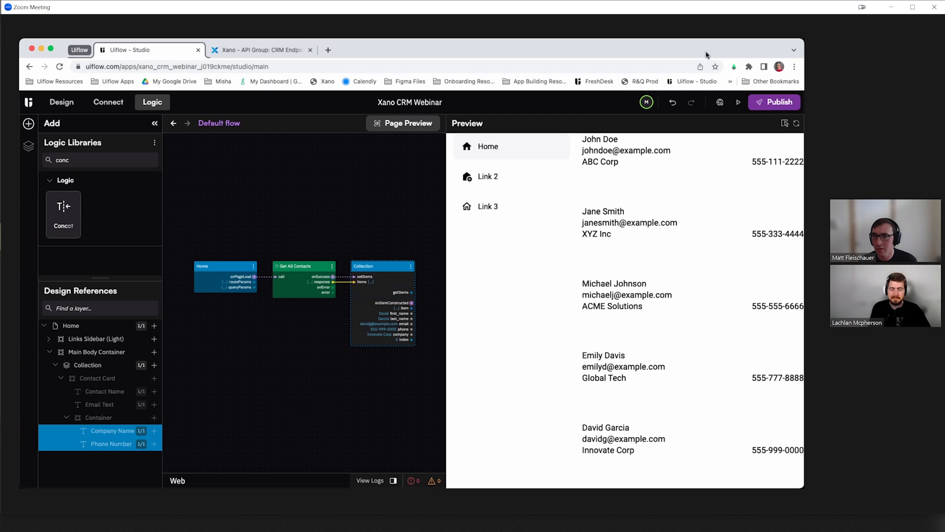
left_click(796, 124)
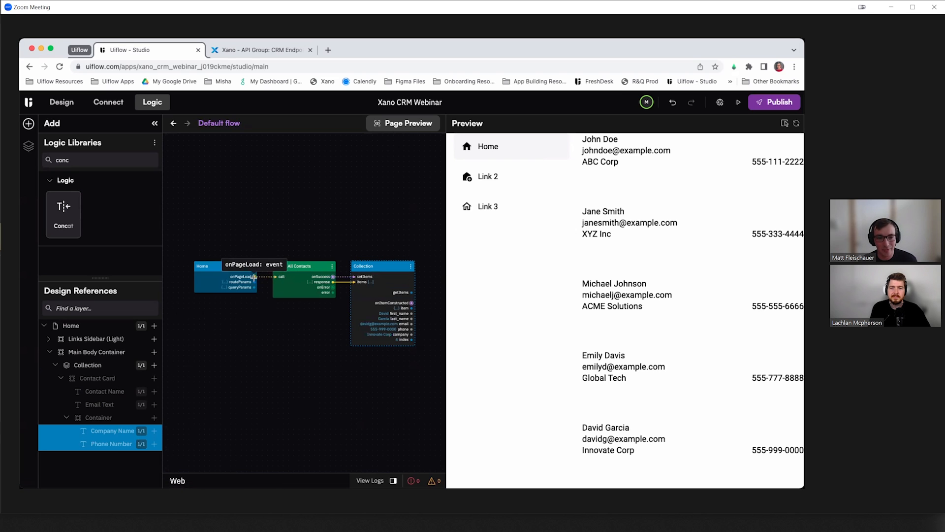
left_click(310, 282)
left_click(335, 419)
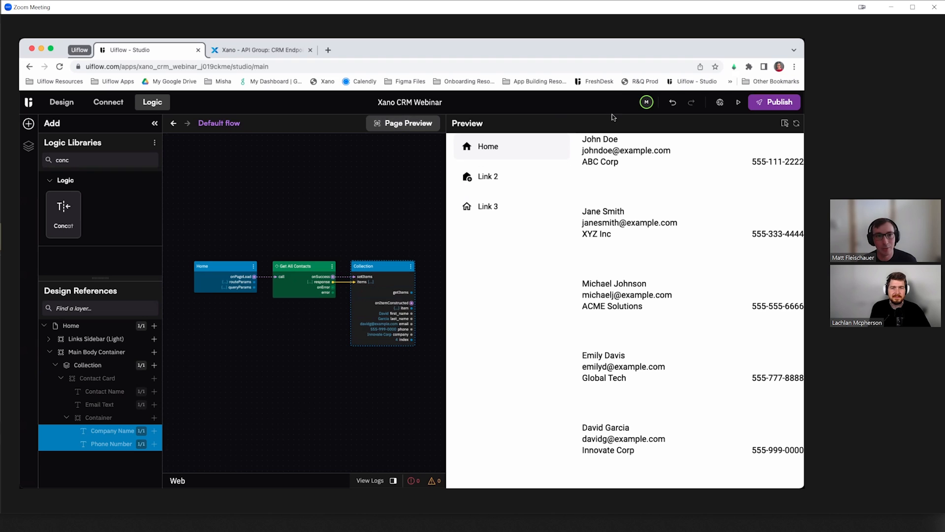
- Preview the app in its own browser tab, resize the window to check the card layout, and close the preview
left_click(739, 102)
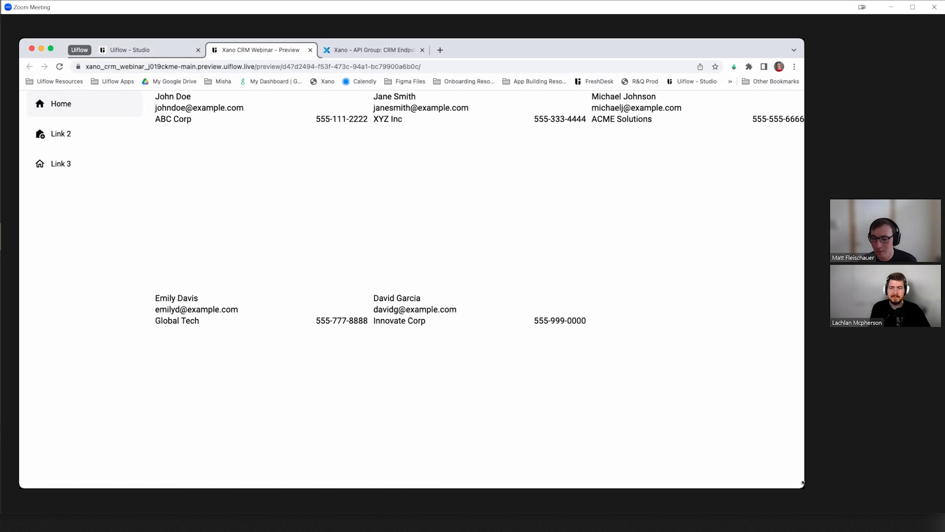
left_click_drag(747, 480, 788, 503)
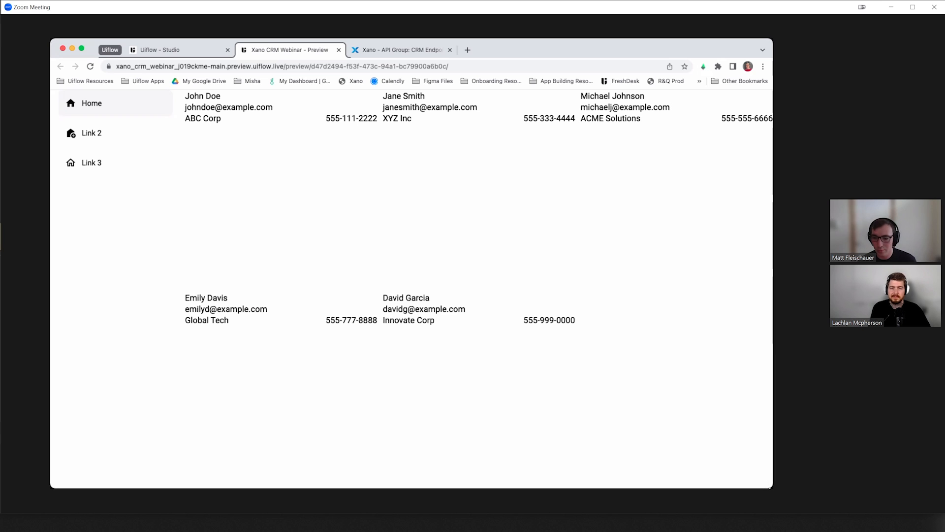
left_click_drag(760, 440, 584, 436)
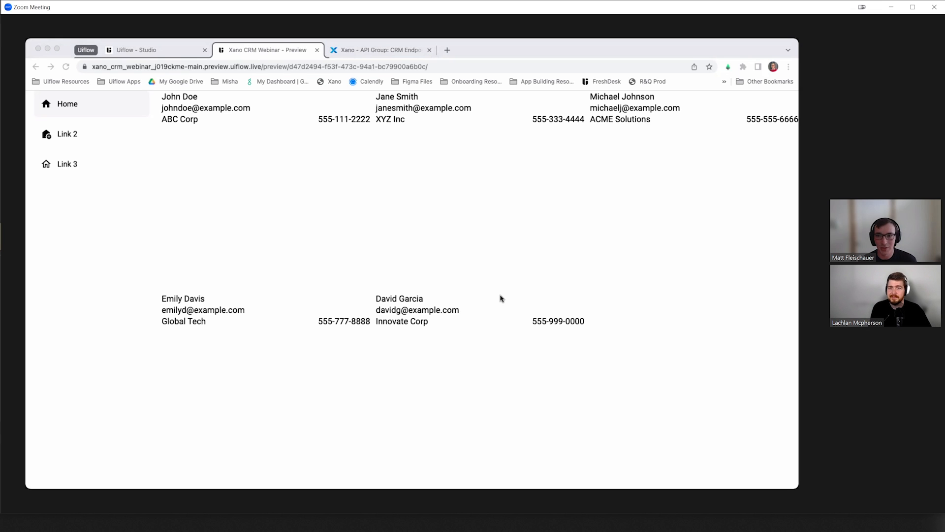
left_click(317, 51)
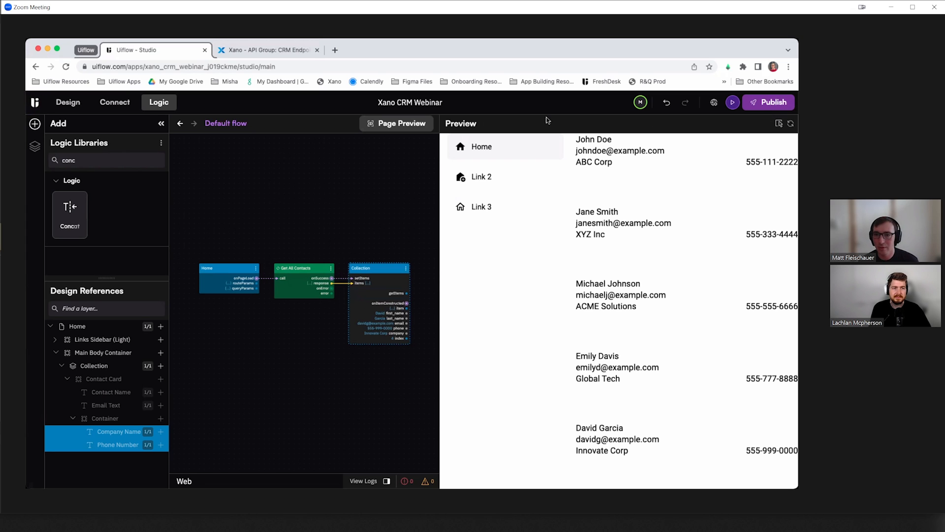
- In the page design, set the layout spacing of the Container holding Company Name and Phone Number to Packed
left_click(58, 105)
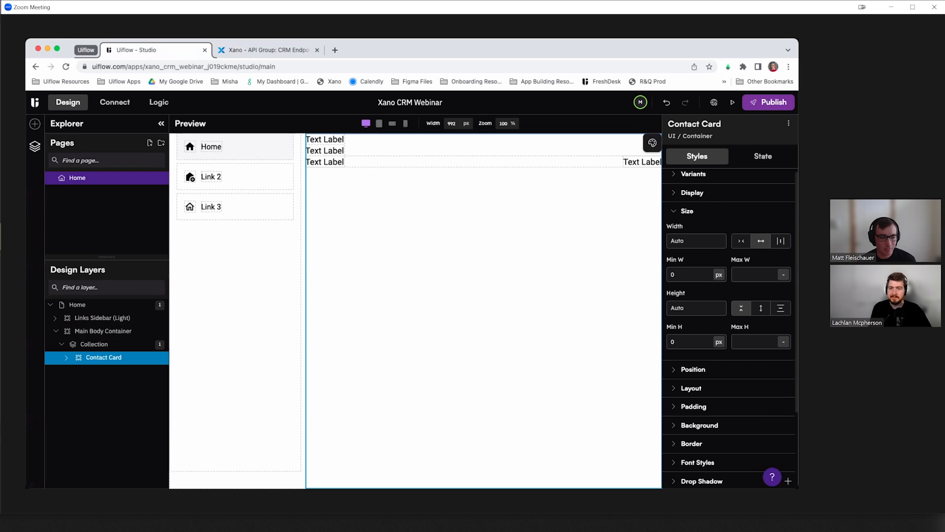
left_click(368, 166)
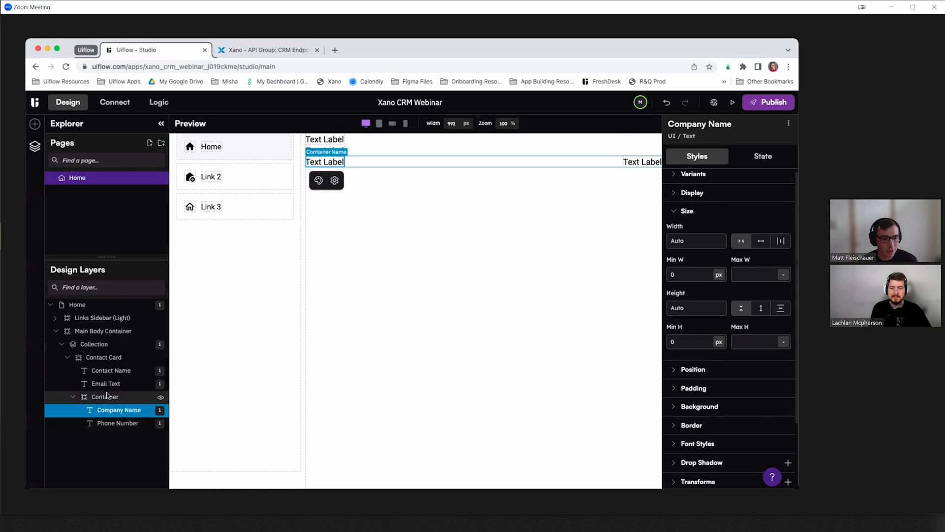
left_click(132, 394)
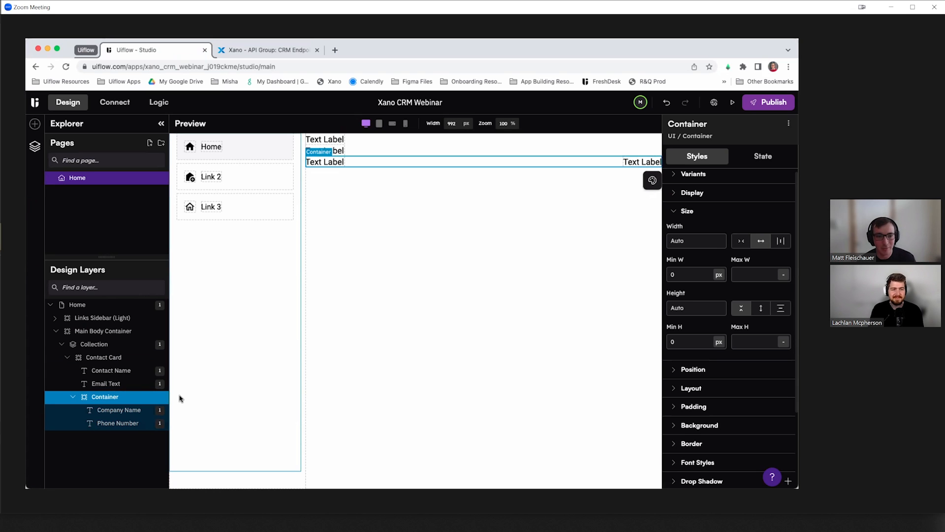
left_click(684, 212)
left_click(697, 254)
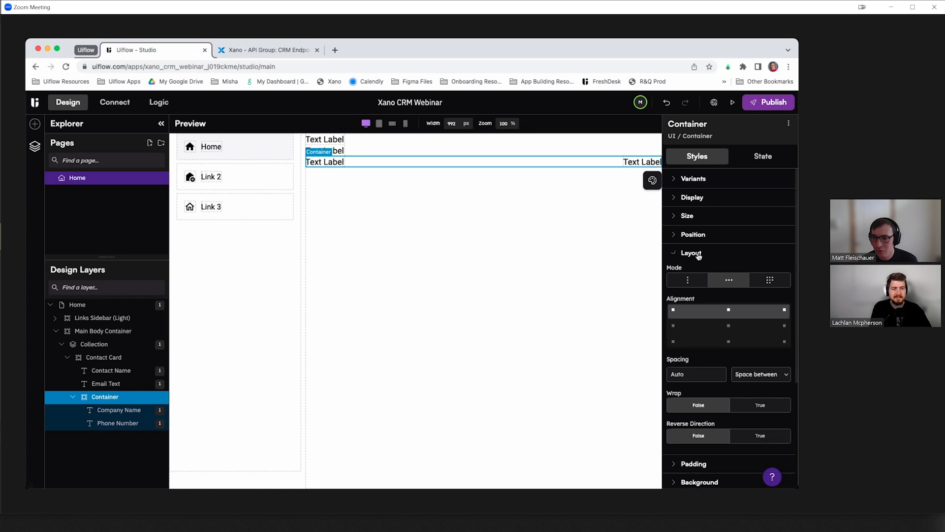
left_click(758, 375)
left_click(756, 365)
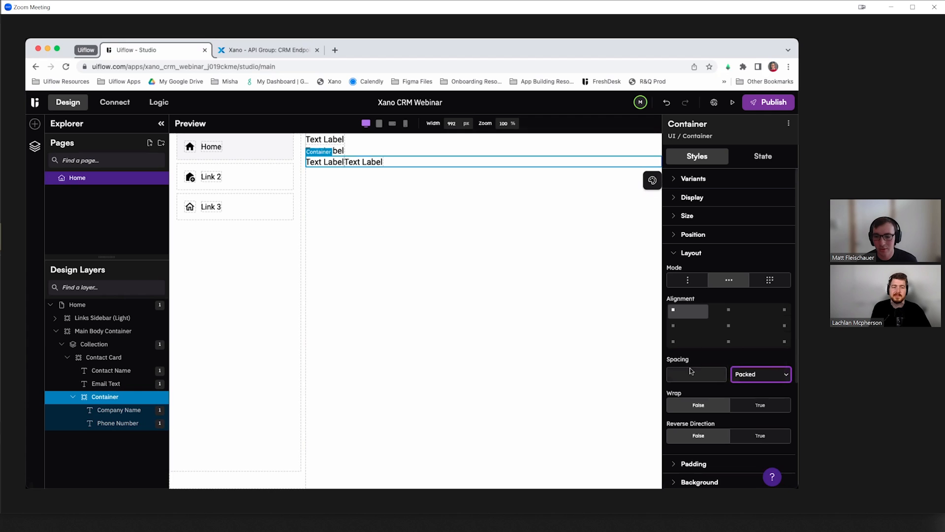
- Set the width of both the Company Name and Phone Number texts to fill the container
left_click(112, 410)
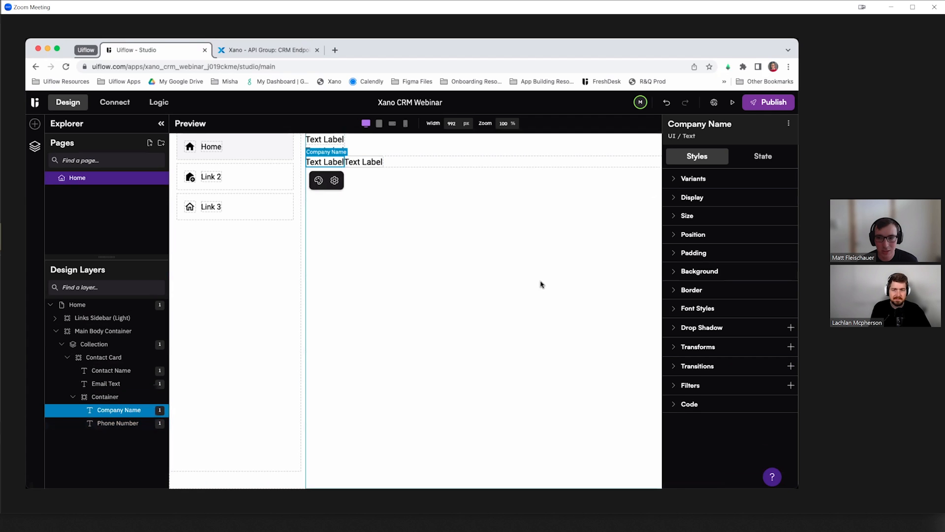
left_click(114, 422, "shift")
left_click(691, 205)
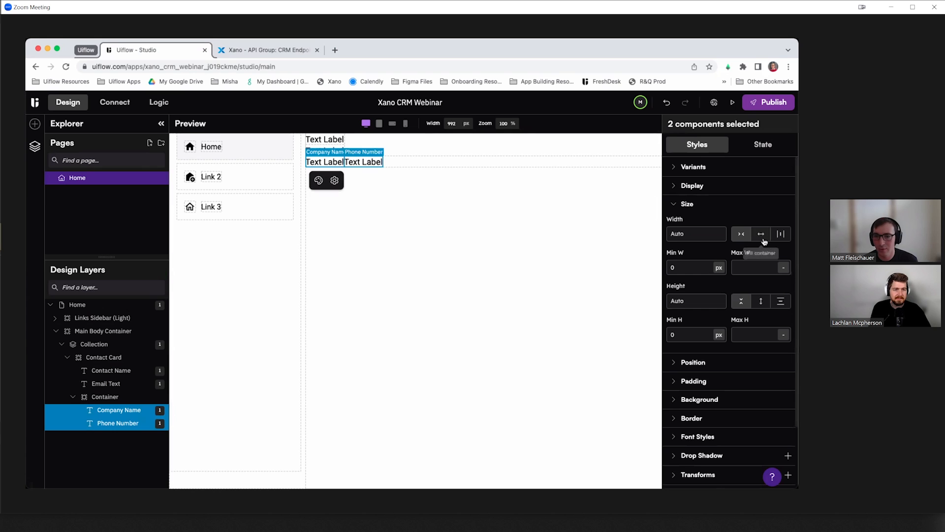
left_click(763, 239)
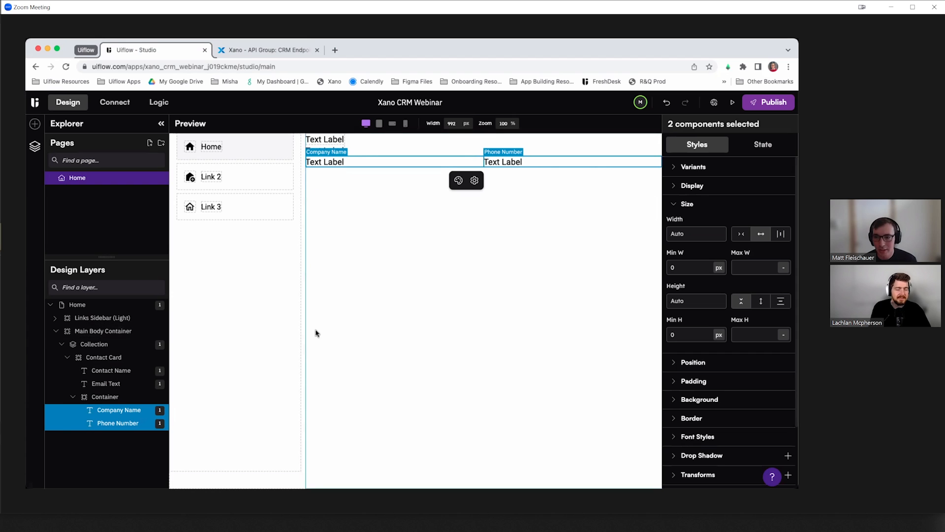
- Review the spacing options of the inner Container and the size settings of Company Name
left_click(123, 396)
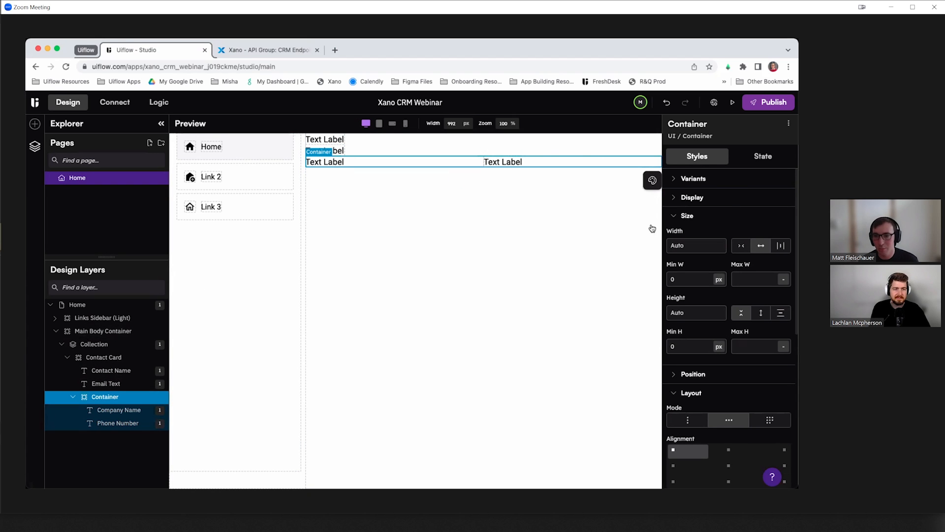
scroll(700, 387, "down", 3)
left_click(780, 329)
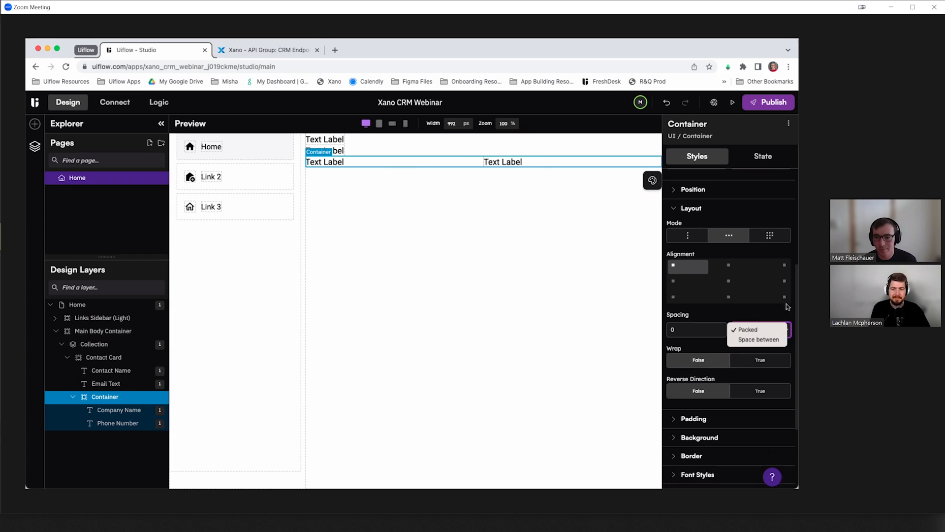
left_click(116, 409)
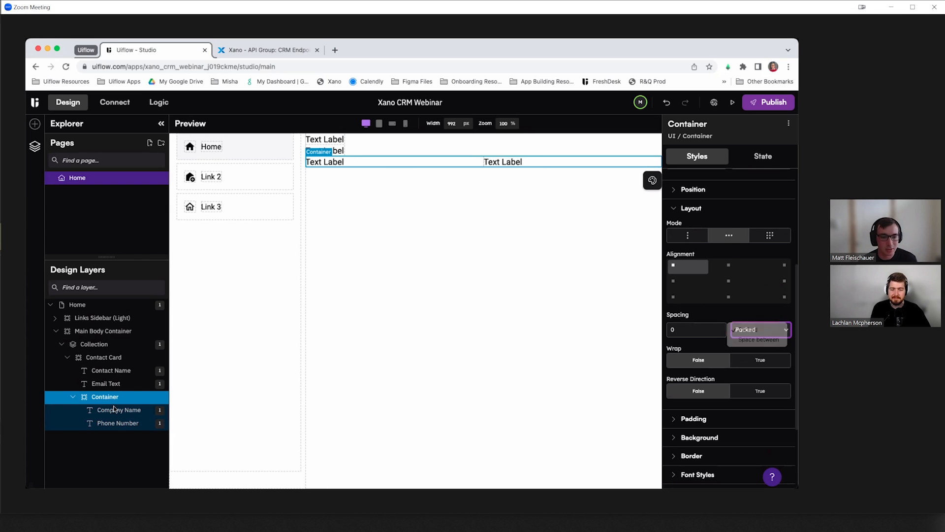
left_click(97, 412)
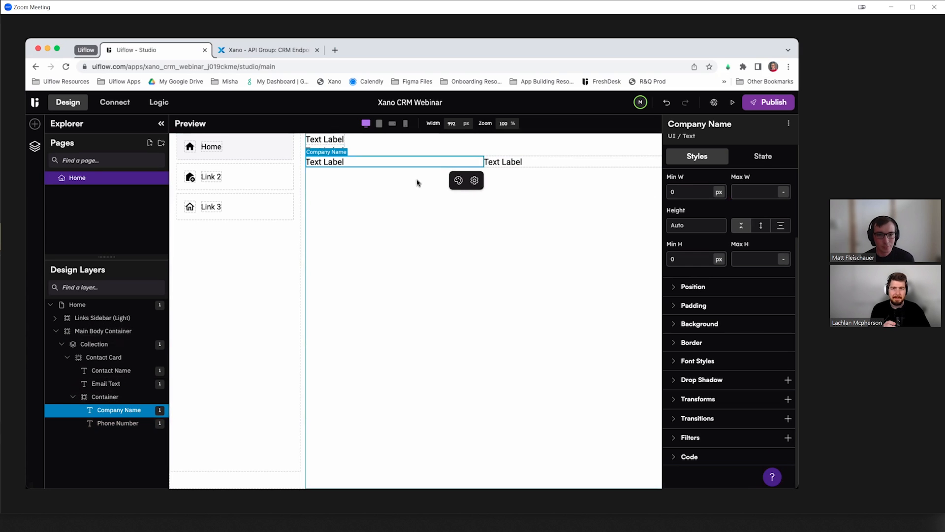
- Give the Contact Card a border with a corner radius of 8 px and a width of 1
left_click(99, 358)
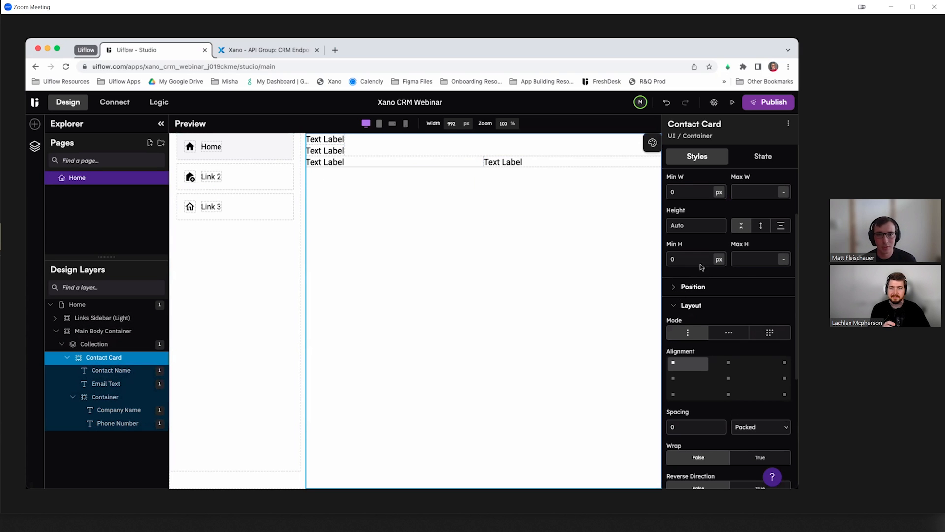
left_click(691, 305)
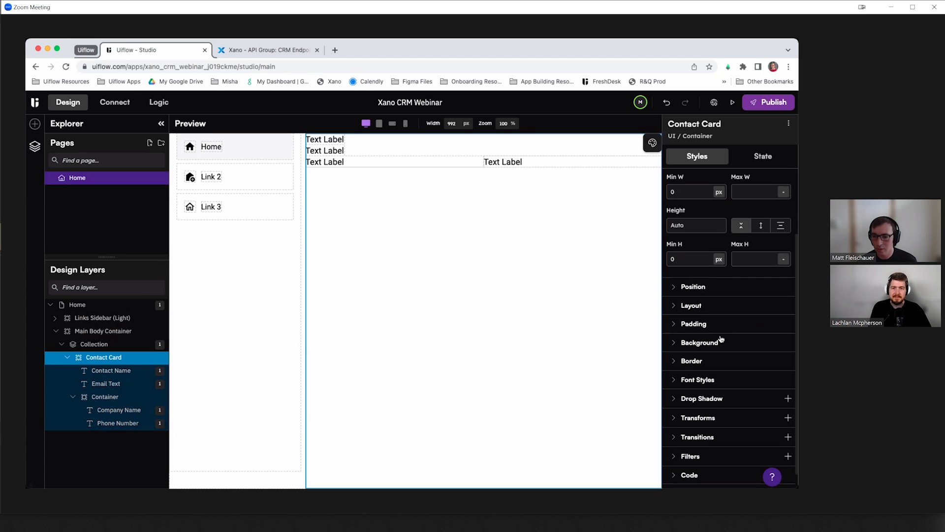
scroll(722, 338, "down", 1)
left_click(682, 342)
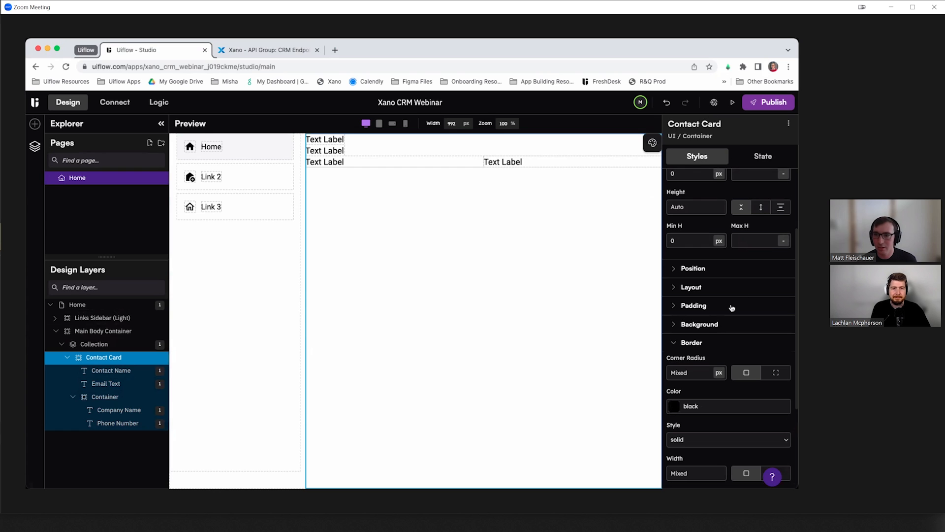
scroll(734, 306, "down", 3)
left_click(691, 259)
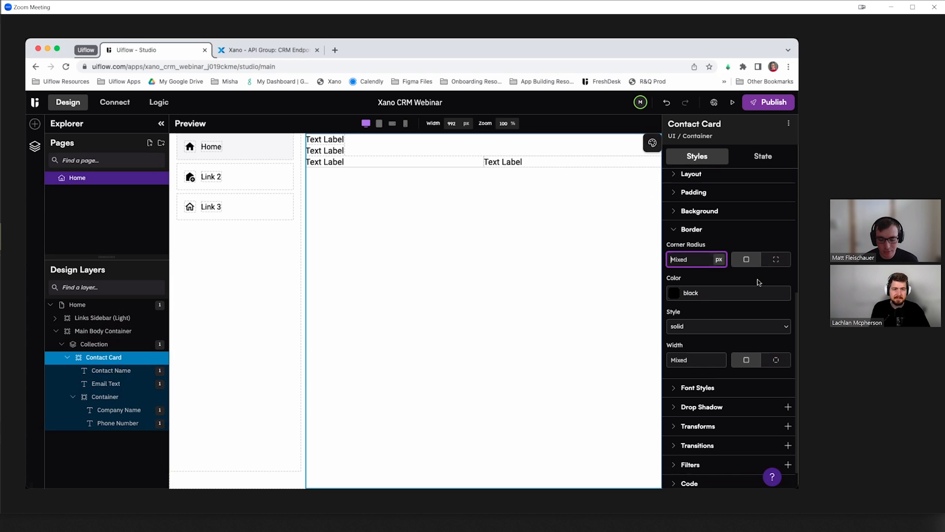
type("8")
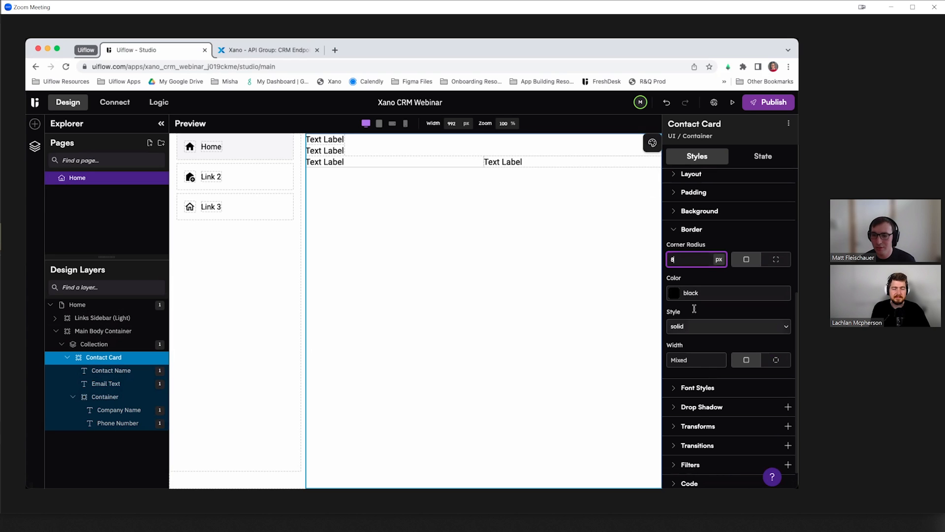
left_click(686, 360)
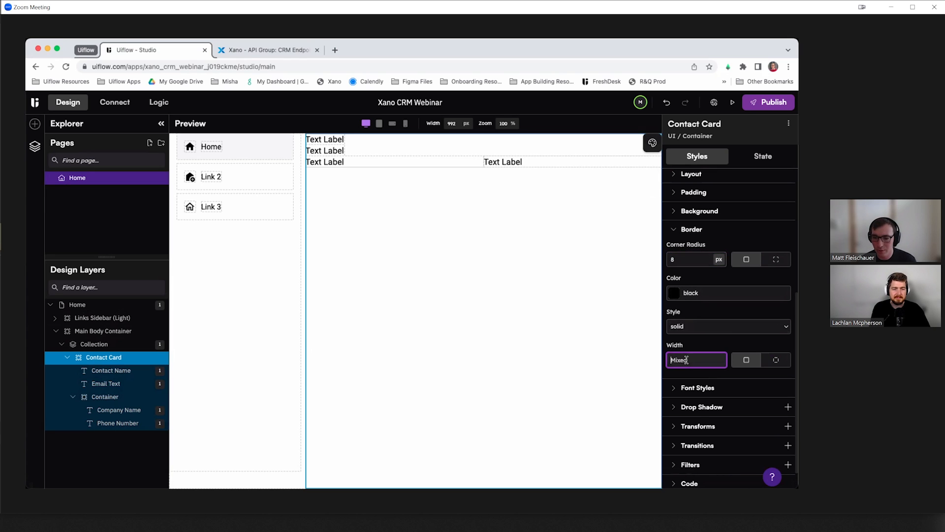
type("1")
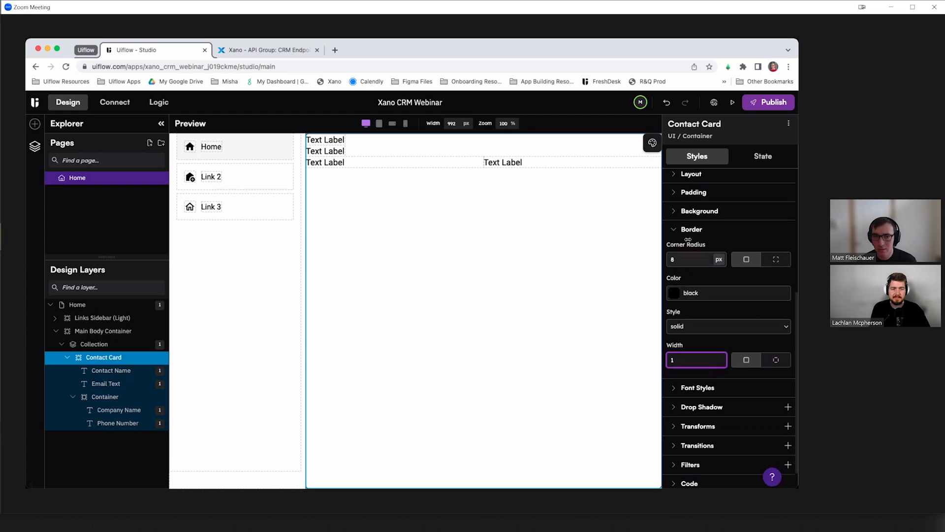
- Set the Contact Card's padding to 12 on all sides
left_click(688, 197)
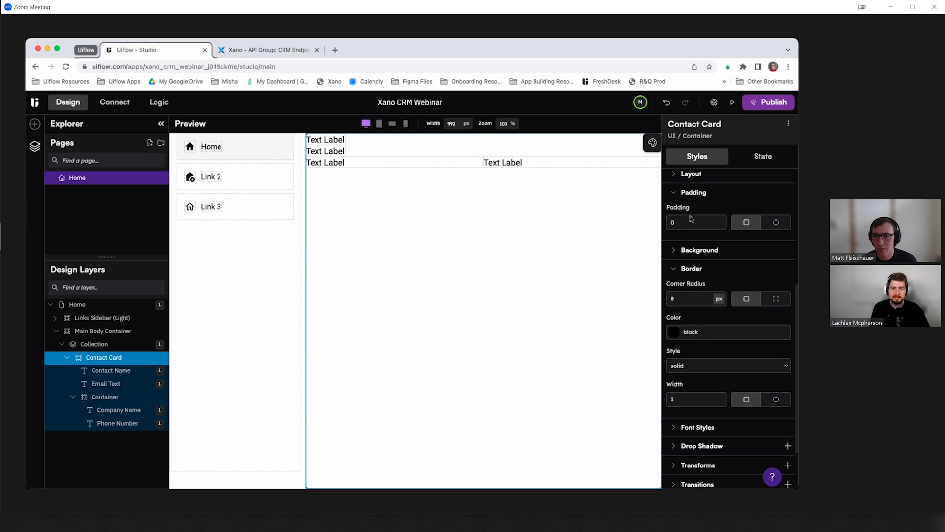
left_click(672, 223)
type("12")
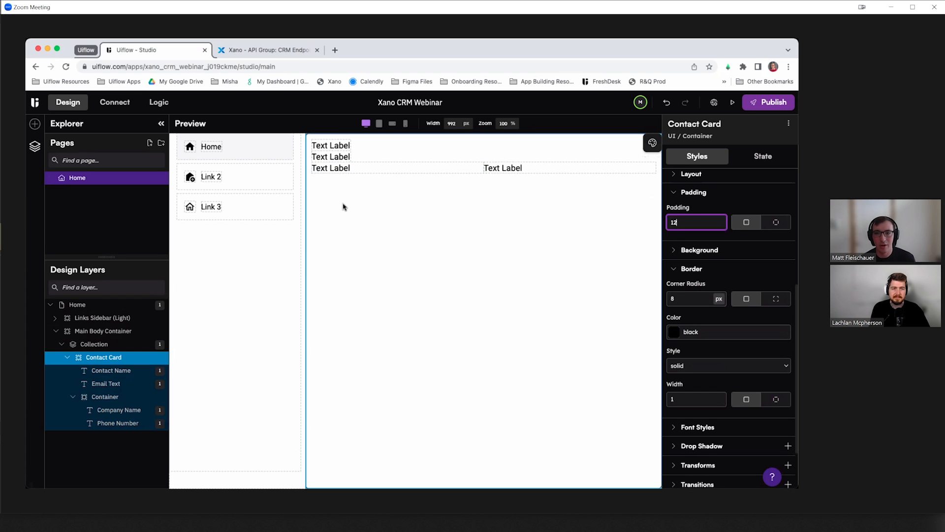
scroll(731, 240, "up", 5)
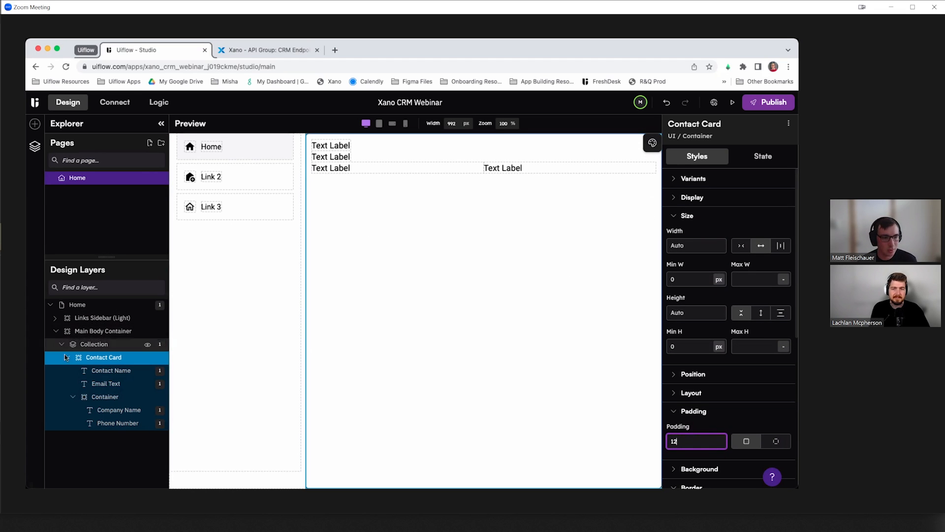
- Set the Collection's height to hug its contents and play the app preview in a new window
left_click(96, 344)
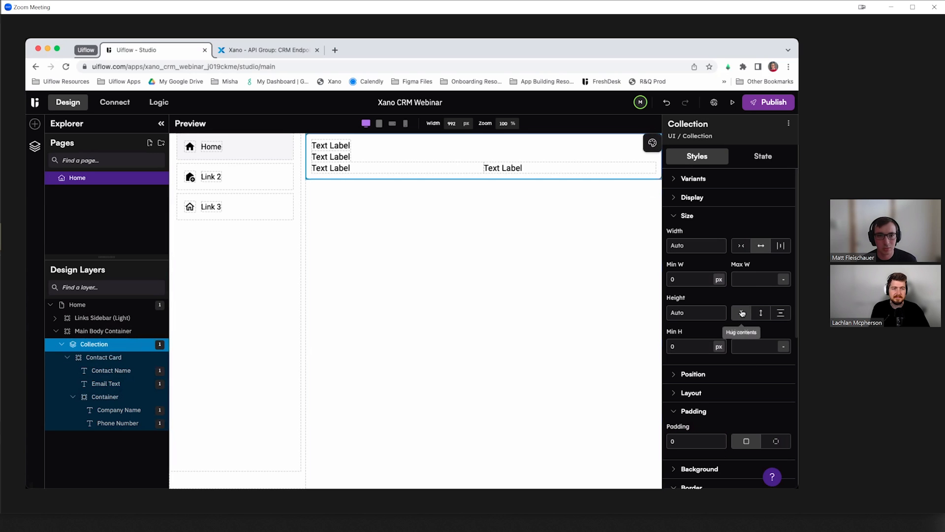
left_click(335, 147)
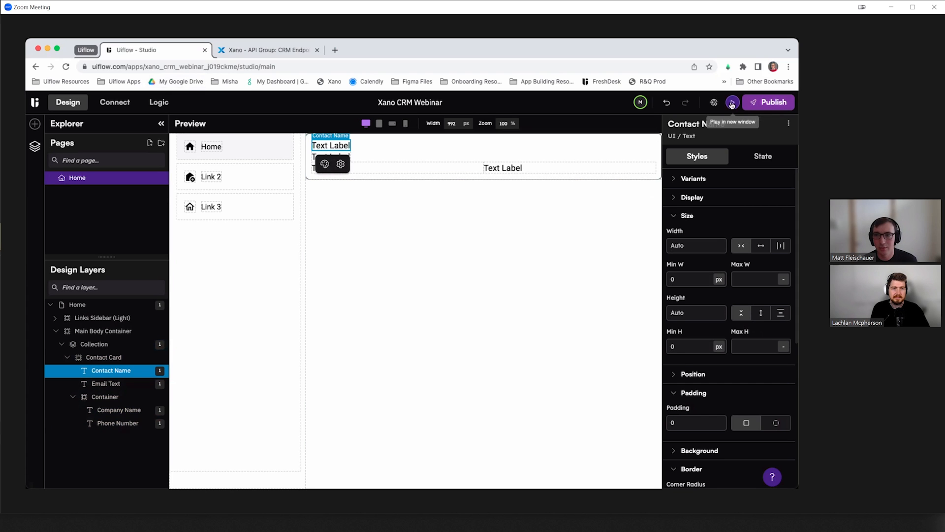
left_click(732, 103)
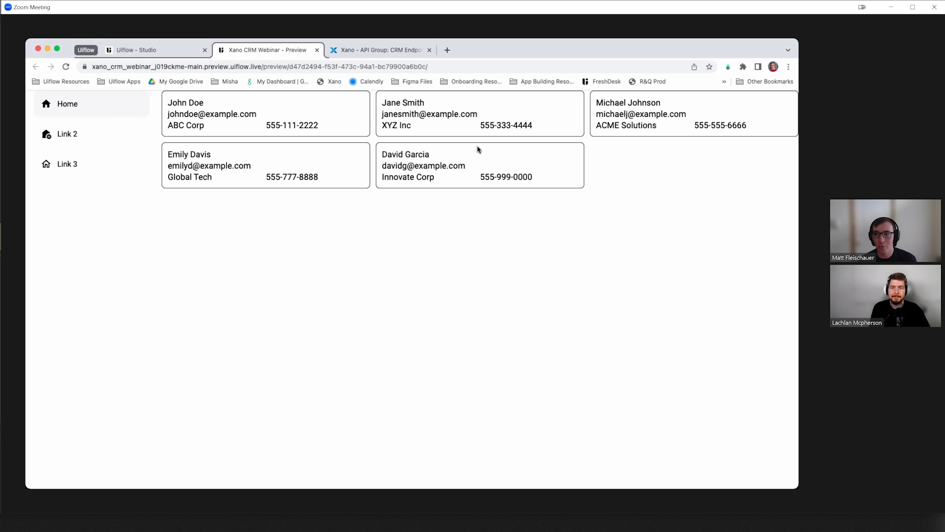
- Examine the contact cards in the preview and compare them with the card layout in the design studio
double_click(484, 126)
left_click_drag(511, 126, 553, 128)
left_click(557, 128)
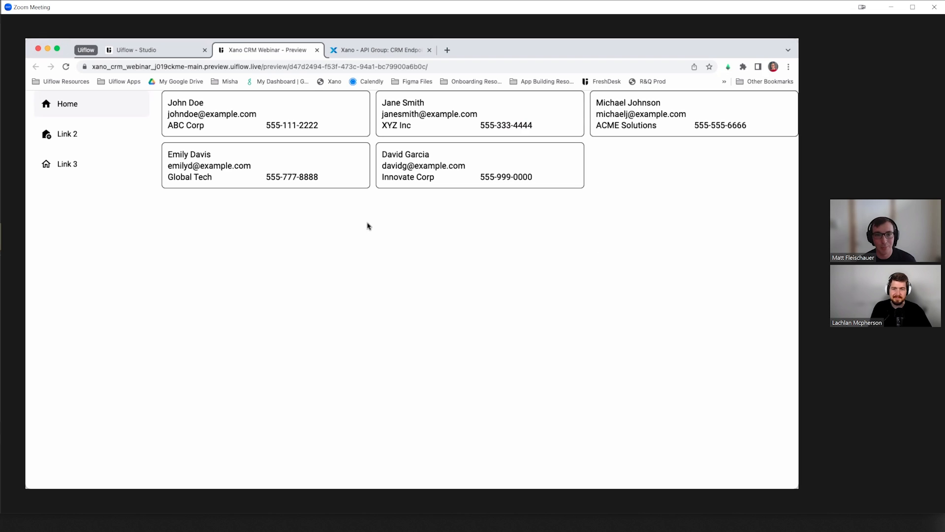
left_click(173, 52)
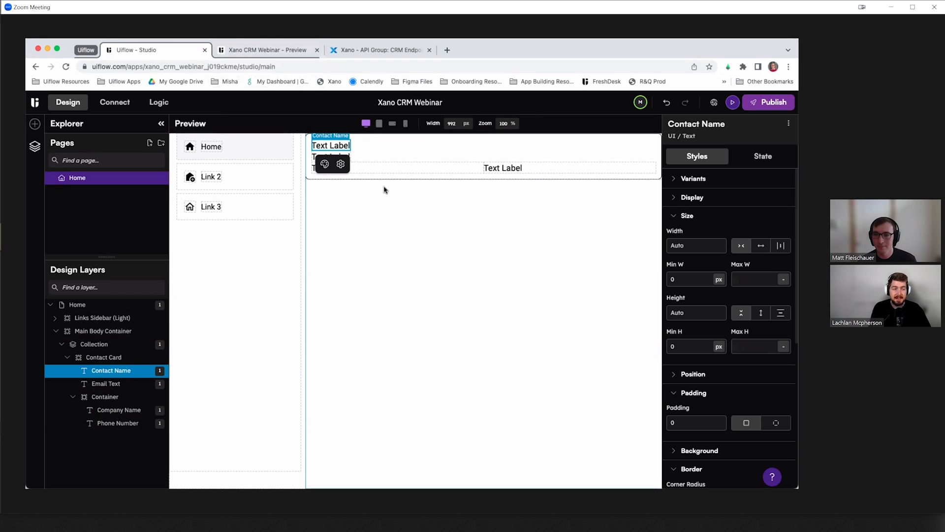
left_click(259, 51)
left_click(288, 94)
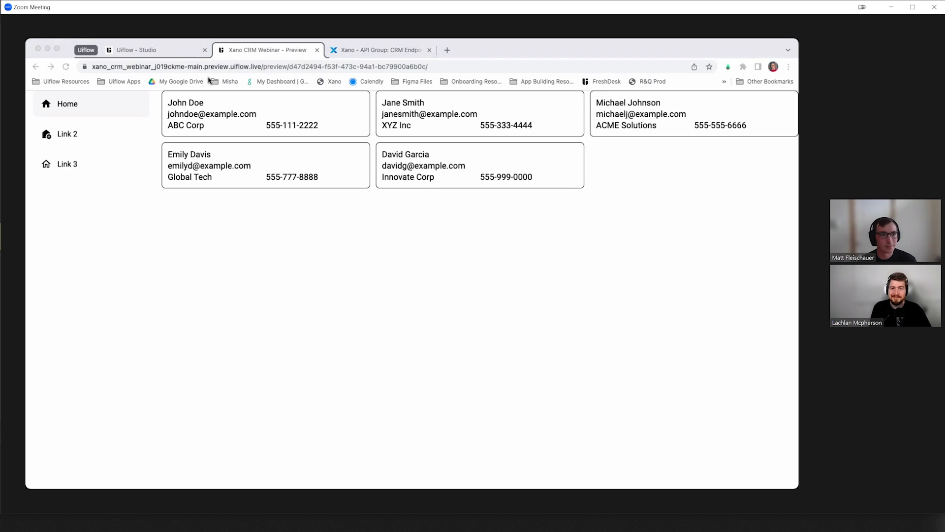
- Set the Contact Card's border color to hsla(0,0%,80%,1) in the design studio
left_click(162, 52)
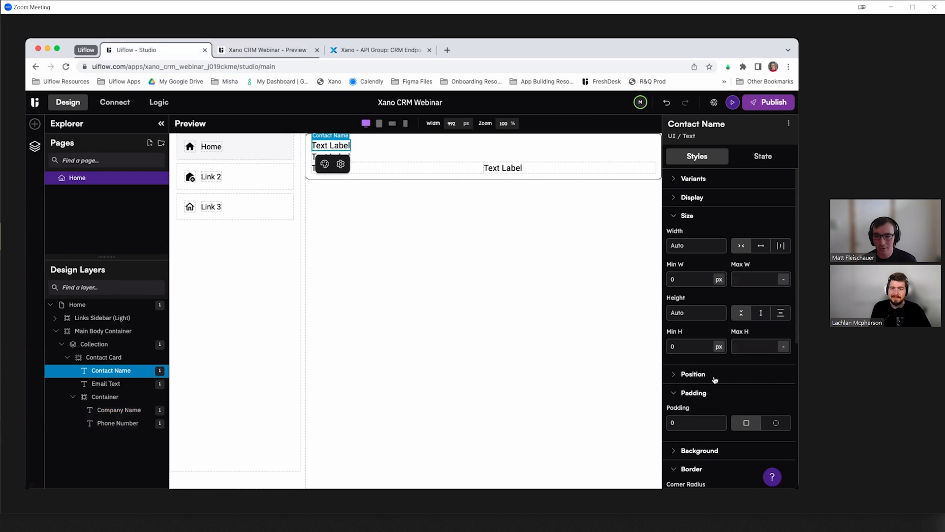
left_click(101, 357)
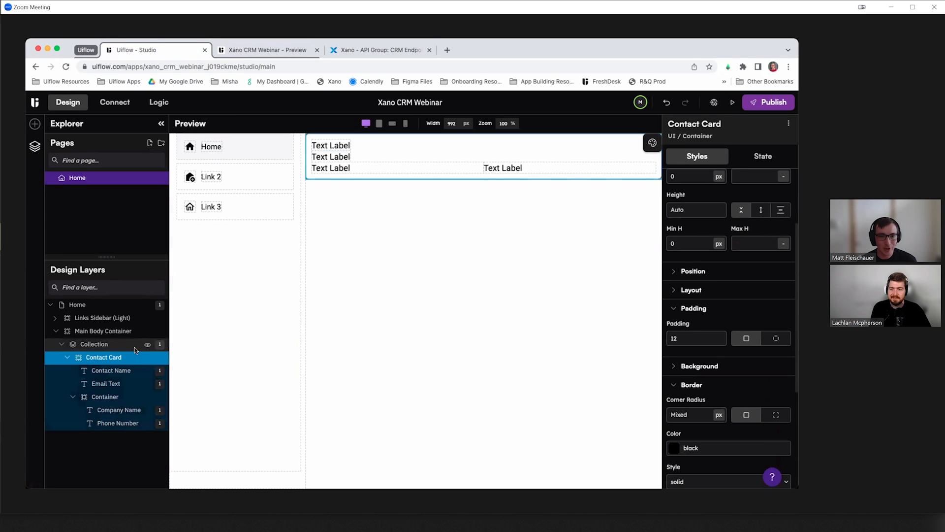
scroll(748, 384, "down", 2)
scroll(748, 384, "down", 1)
left_click(689, 374)
double_click(689, 374)
type("hsla(0,0%,80%,1)")
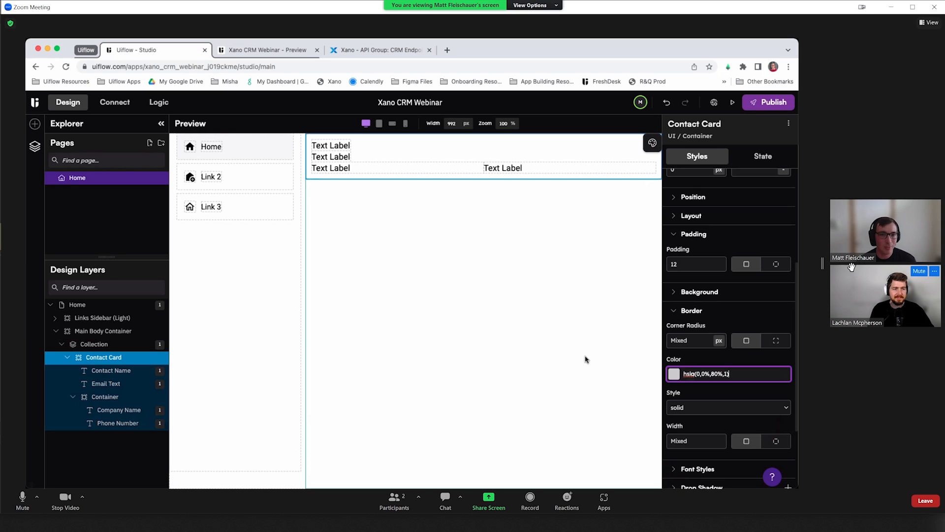
left_click_drag(821, 262, 11, 273)
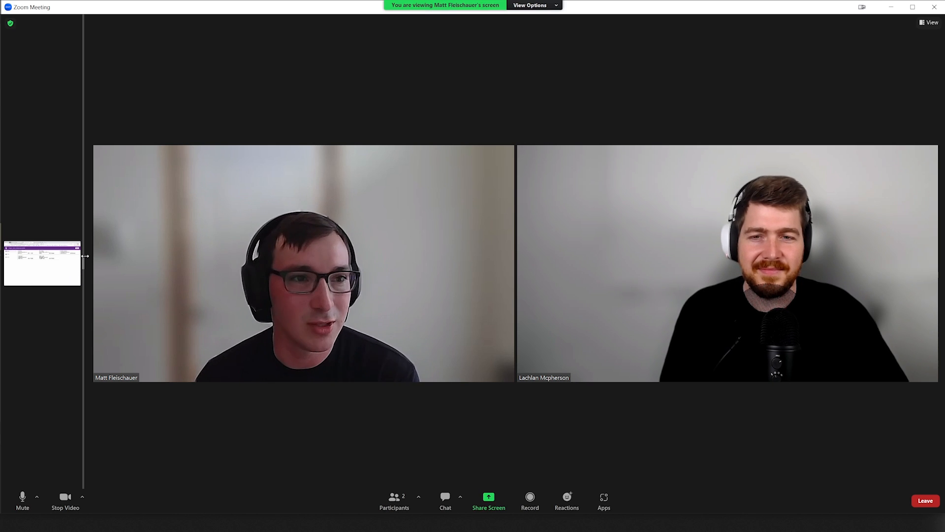
left_click_drag(85, 255, 820, 240)
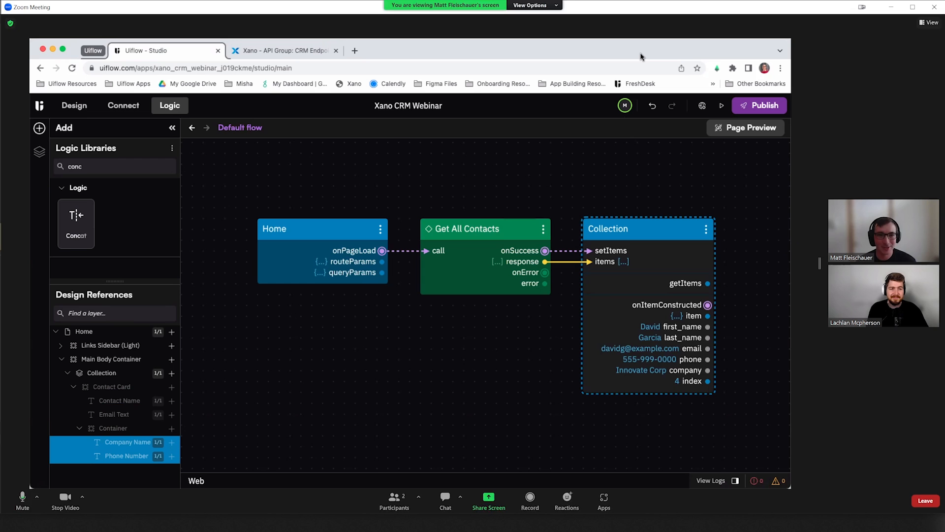
left_click_drag(821, 266, 53, 263)
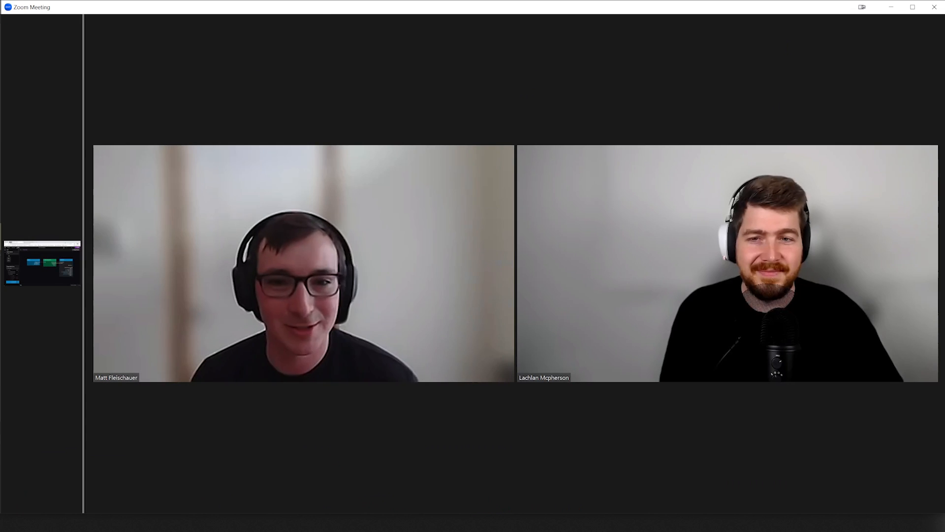